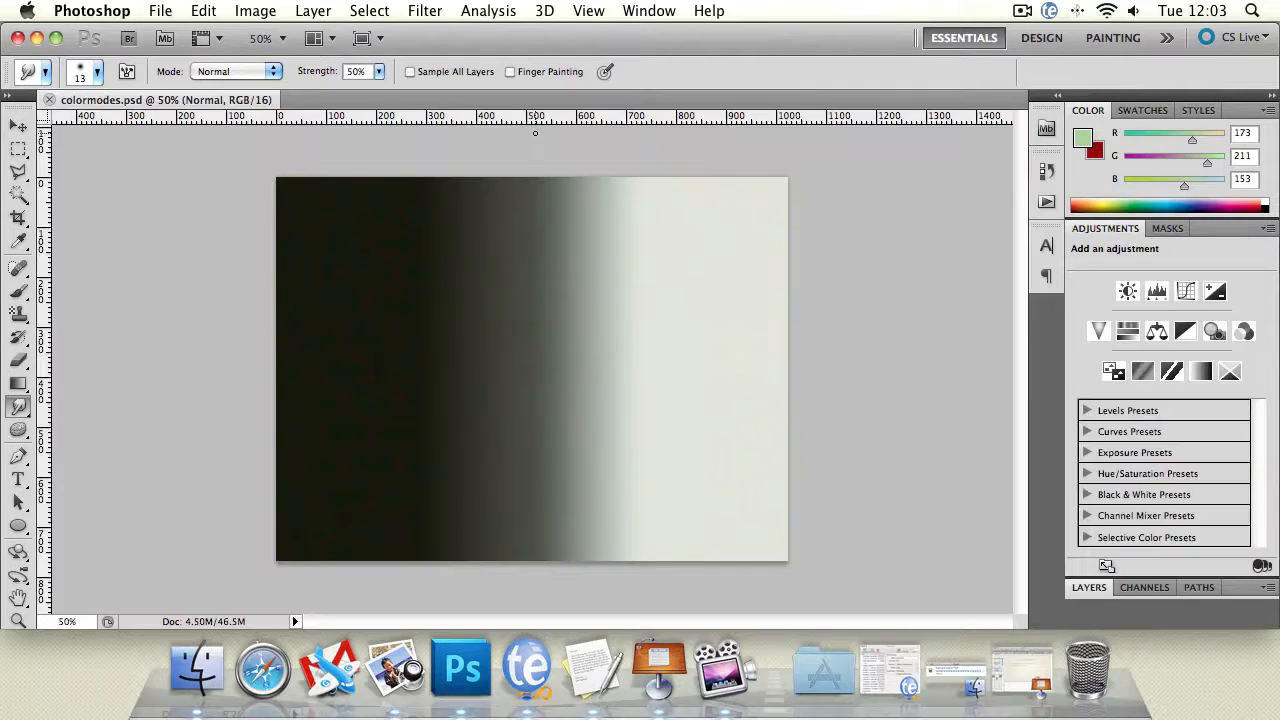
Step: Open the layer list, hide the Luminosity layer and go to the Normal layer
{"action": "left_click", "coordinate": [1092, 588]}
{"action": "left_click", "coordinate": [1078, 331]}
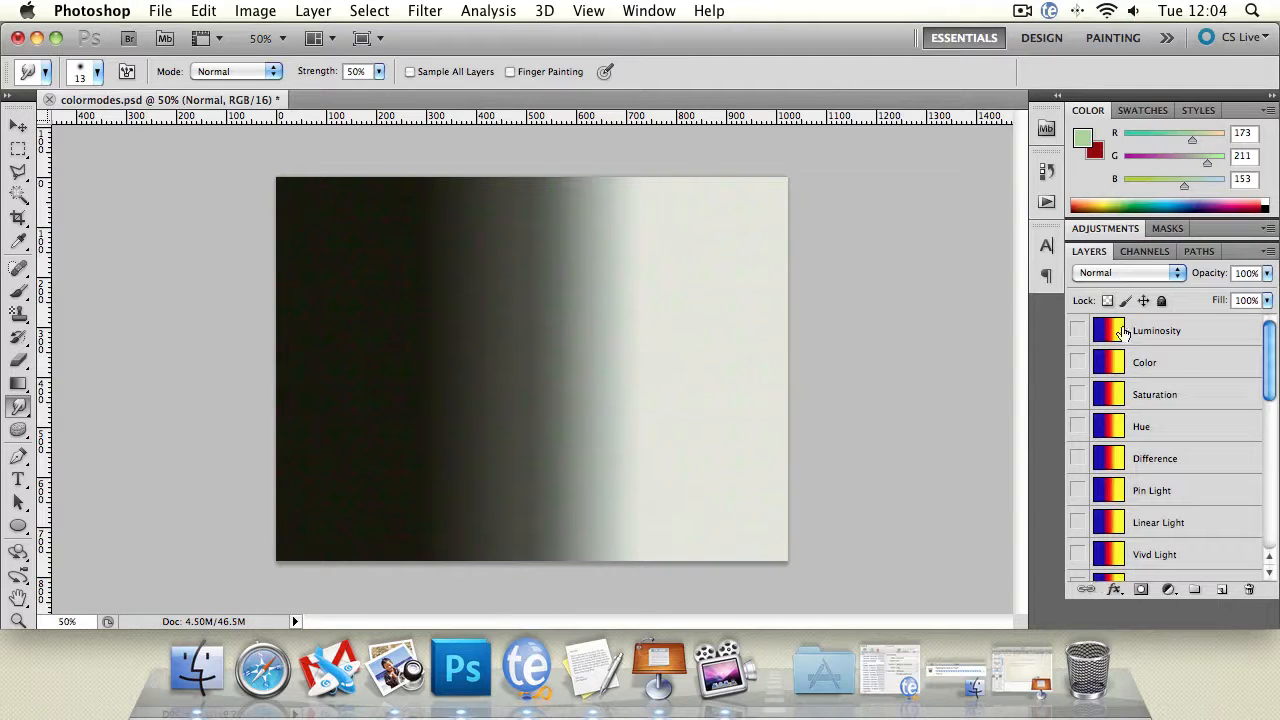
{"action": "scroll", "coordinate": [1232, 512], "scroll_direction": "down", "scroll_amount": 5}
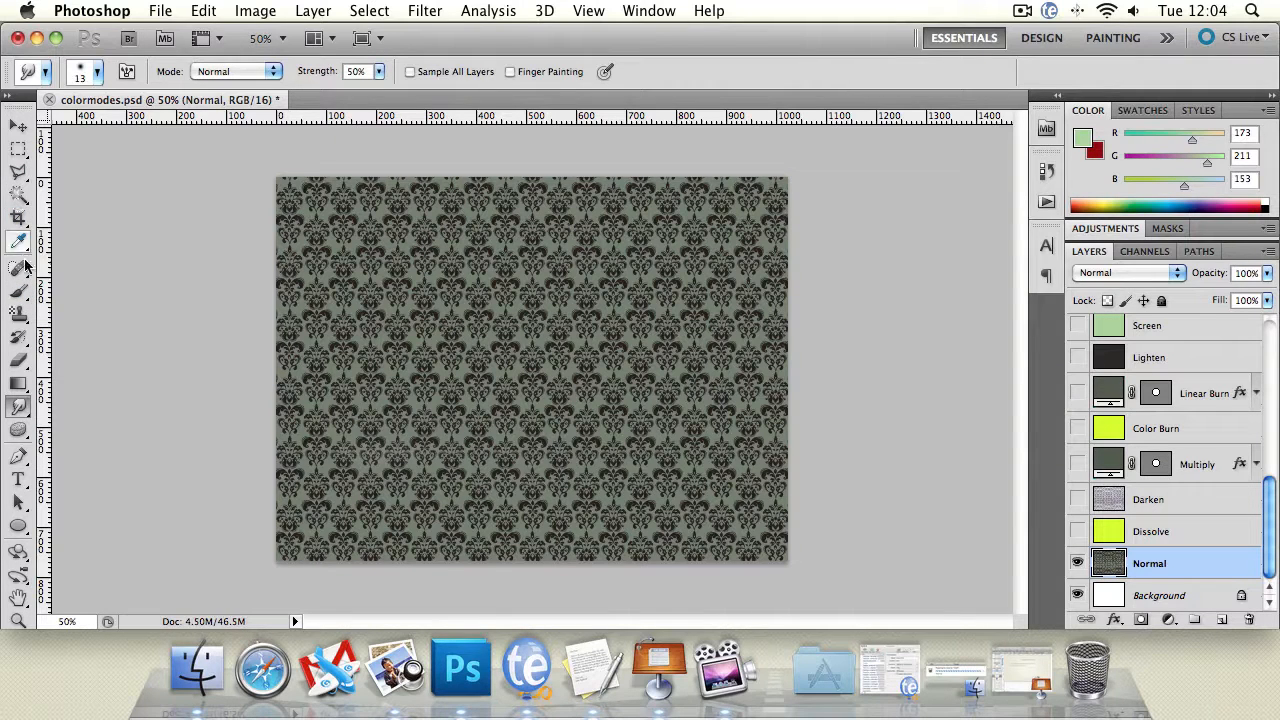
Step: Examine the blending modes offered for the Smudge tool, the Brush tool and the Normal layer
{"action": "left_click", "coordinate": [256, 68]}
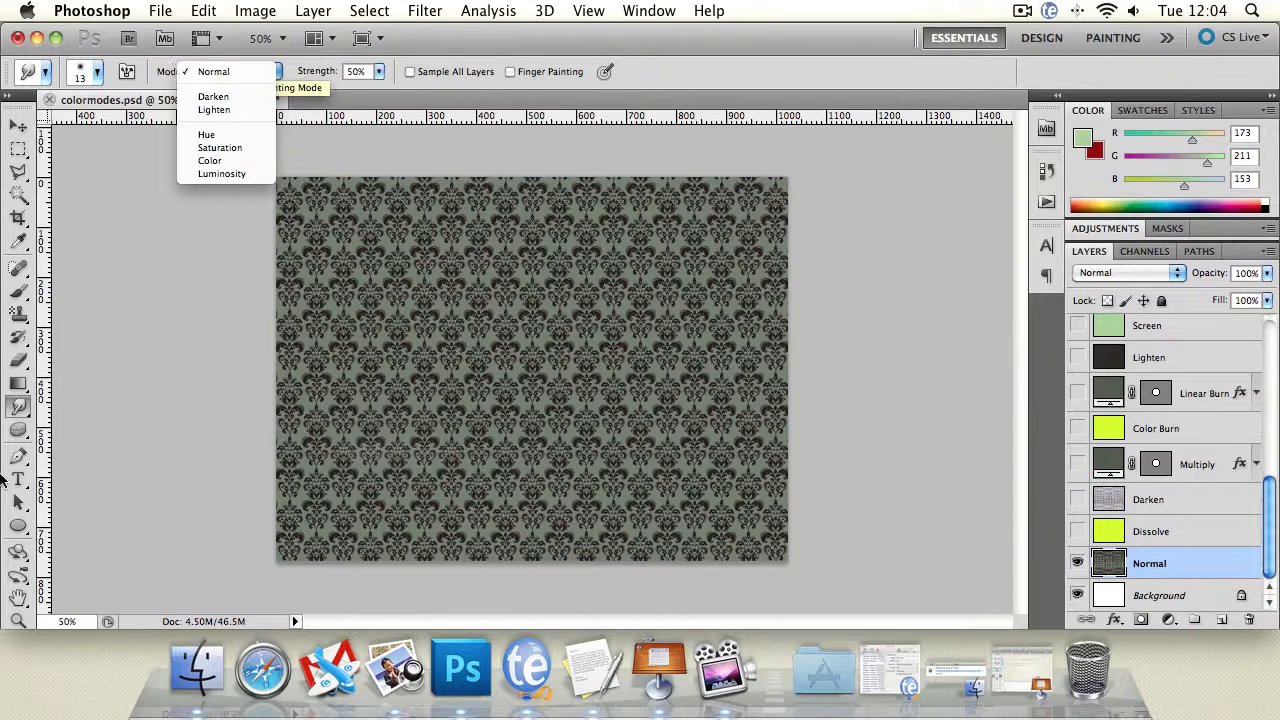
{"action": "left_click", "coordinate": [18, 291]}
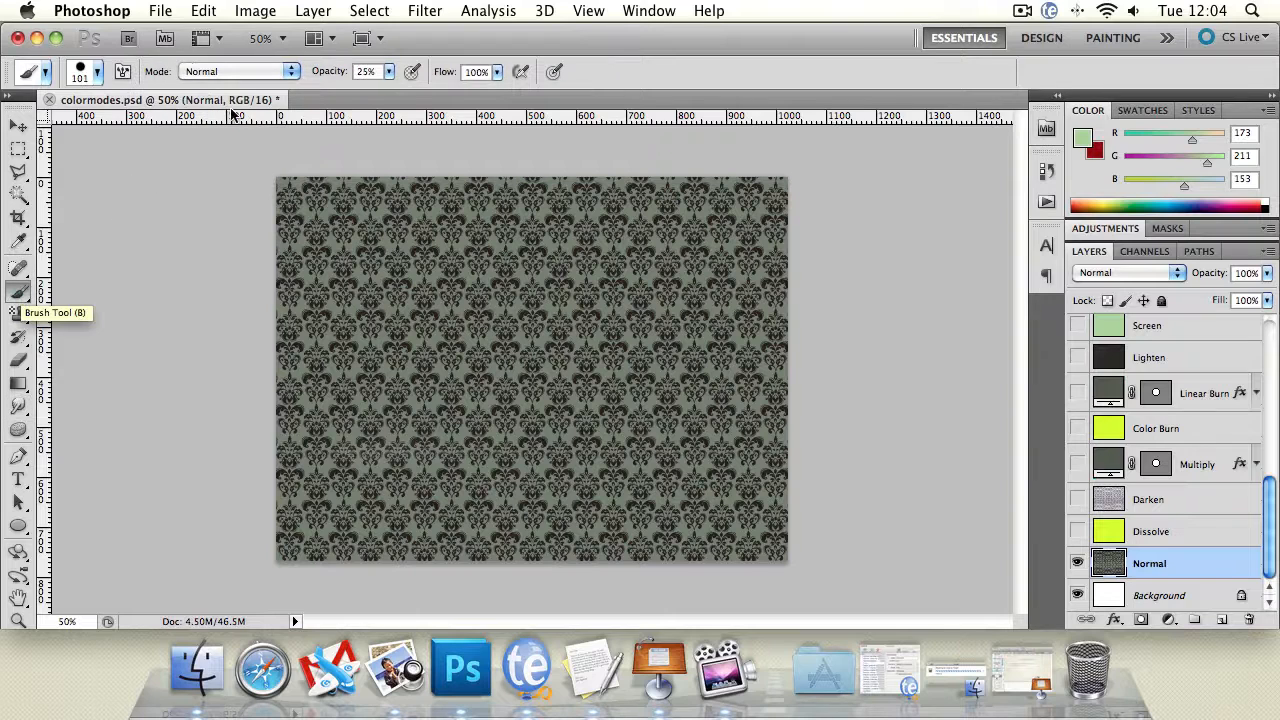
{"action": "left_click", "coordinate": [208, 71]}
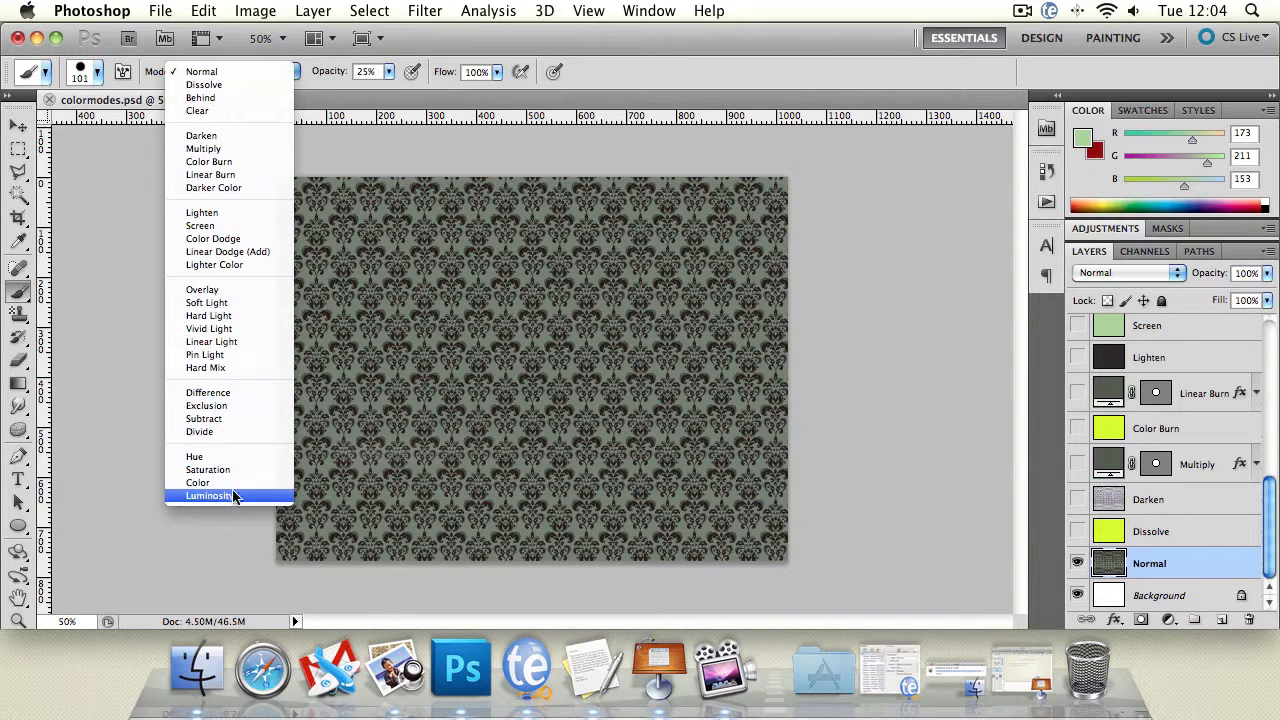
{"action": "left_click", "coordinate": [1102, 279]}
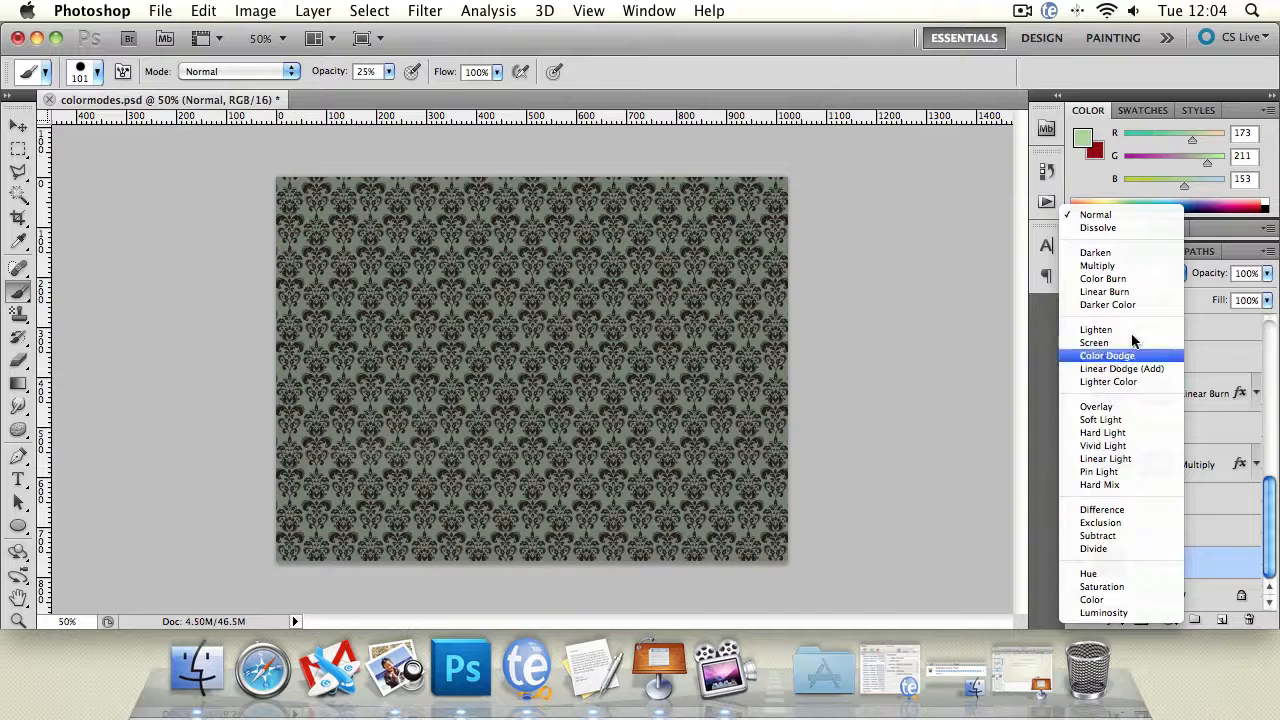
{"action": "left_click", "coordinate": [1273, 541]}
{"action": "mouse_move", "coordinate": [1273, 546]}
{"action": "left_mouse_down"}
{"action": "mouse_move", "coordinate": [1255, 356]}
{"action": "mouse_move", "coordinate": [1272, 569]}
{"action": "left_mouse_up"}
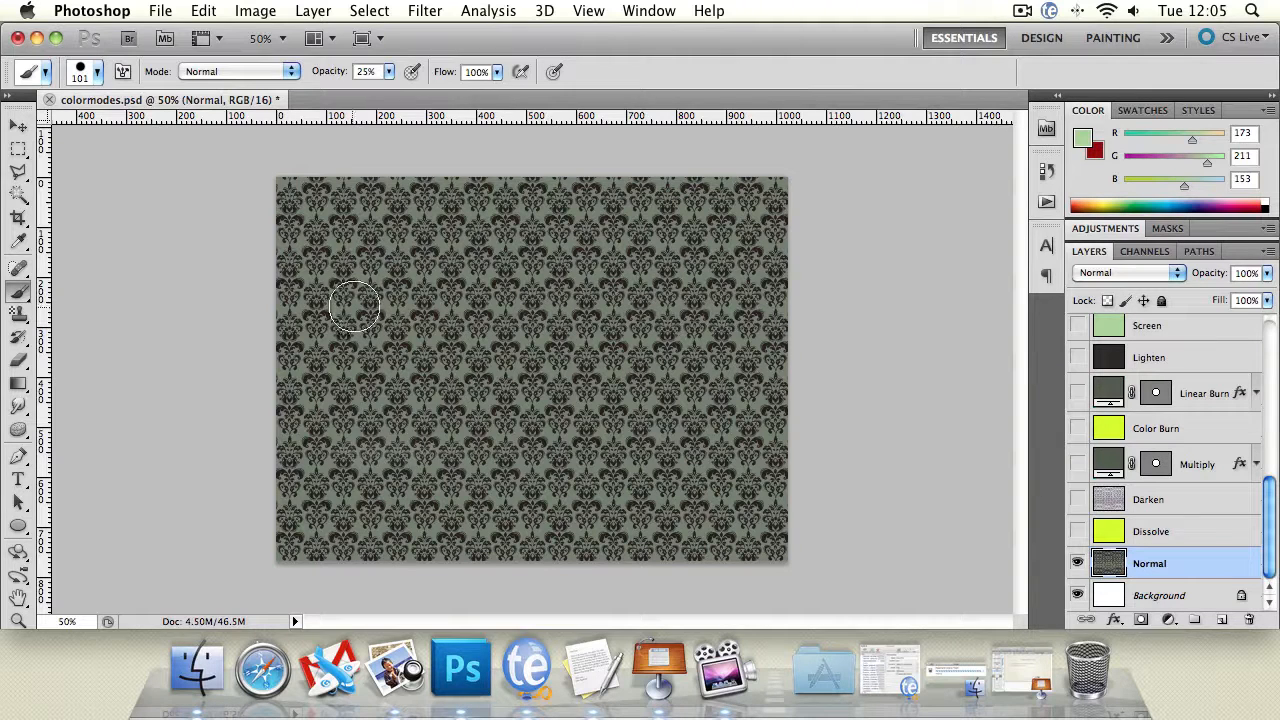
Step: Switch to the Move tool and inspect the Normal layer's opacity and blend mode settings
{"action": "left_click", "coordinate": [19, 122]}
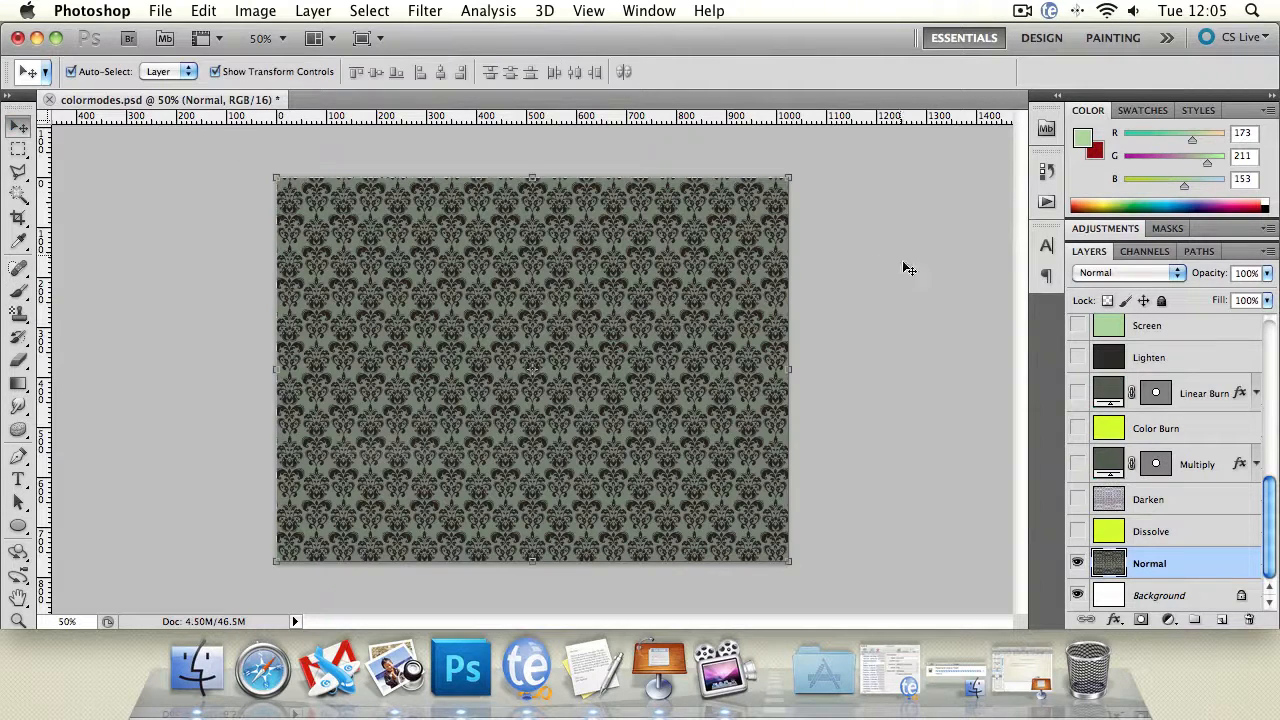
{"action": "left_click", "coordinate": [1267, 273]}
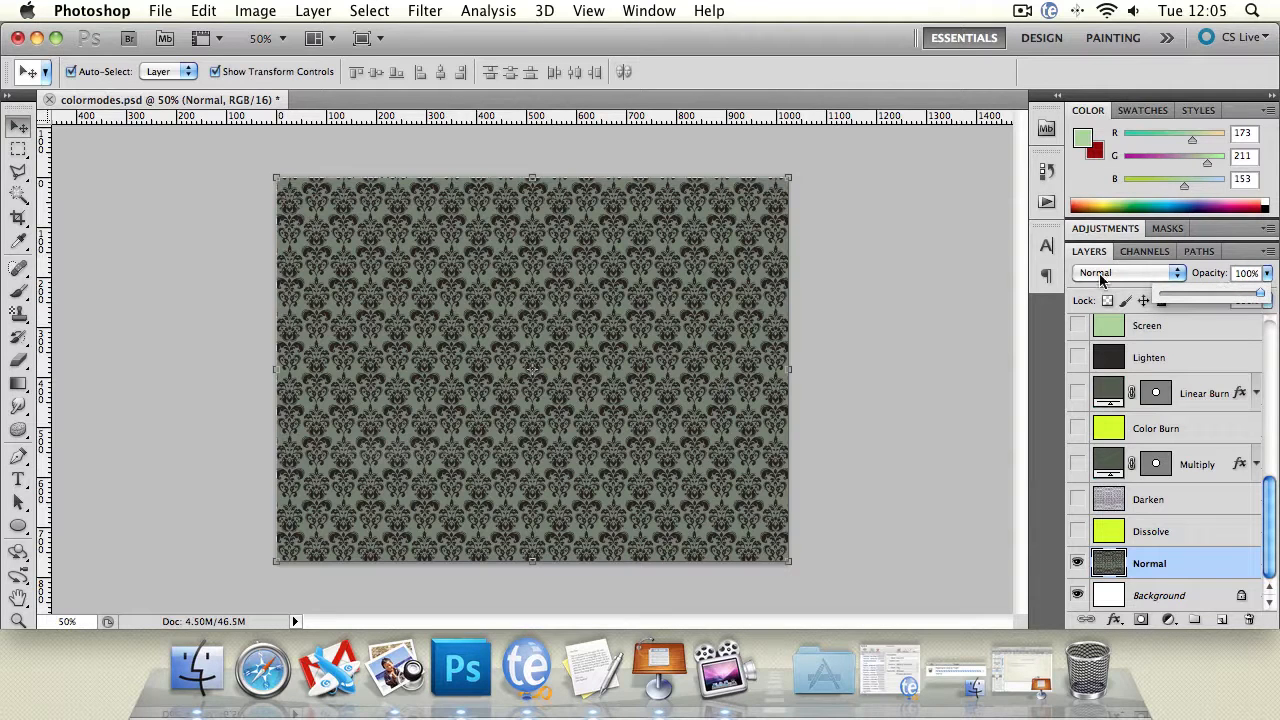
{"action": "left_click", "coordinate": [1170, 274]}
{"action": "left_click", "coordinate": [1202, 283]}
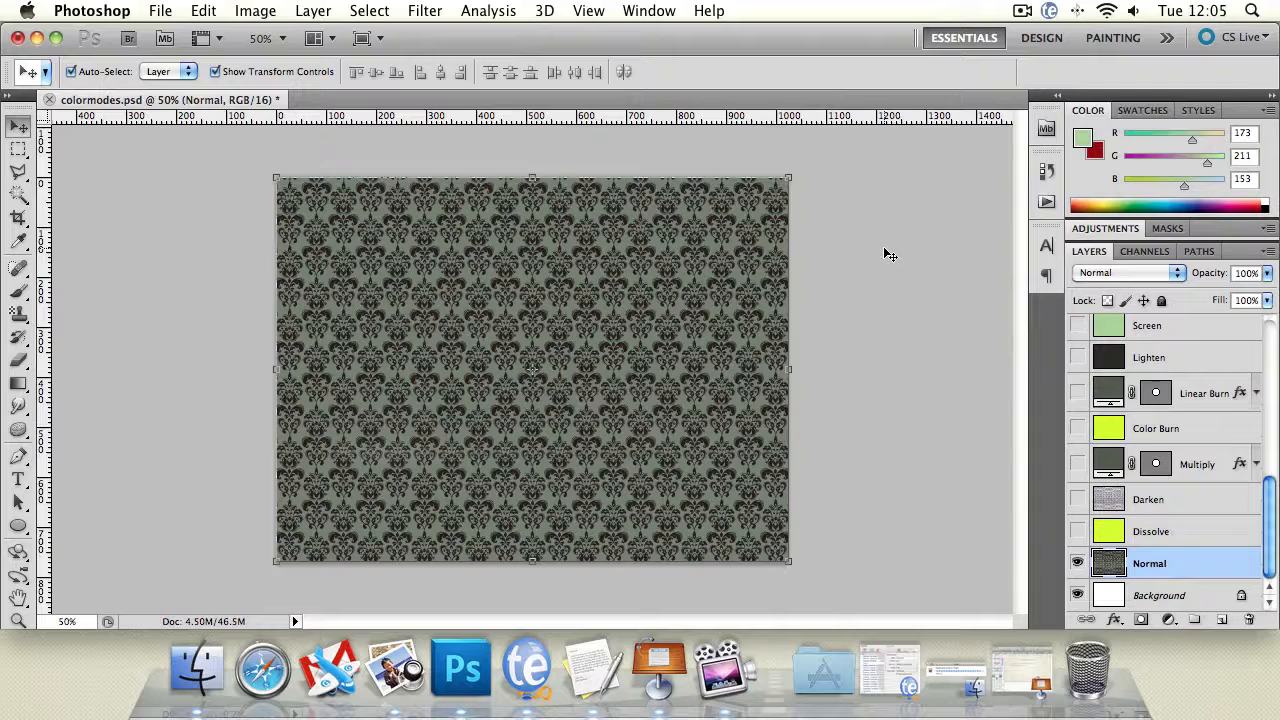
Step: Select the Dissolve layer, make it visible and keep its blend mode at Dissolve
{"action": "left_click", "coordinate": [1195, 540]}
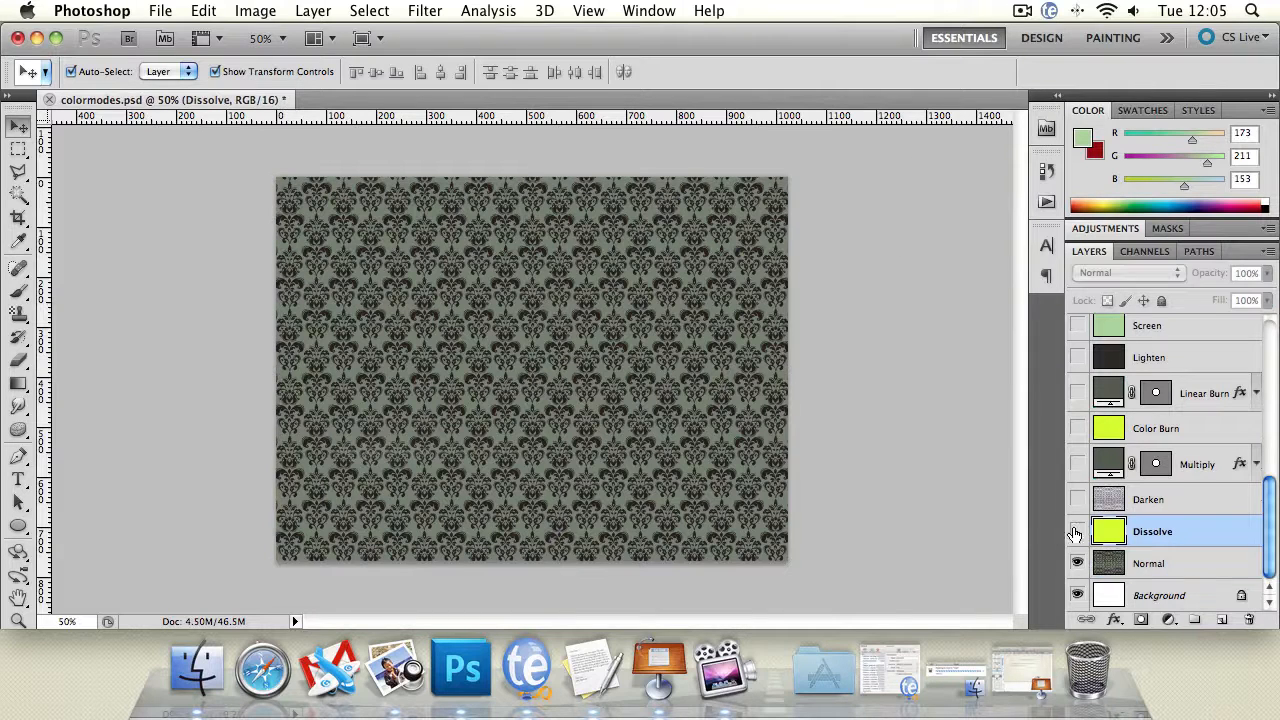
{"action": "left_click", "coordinate": [1077, 532]}
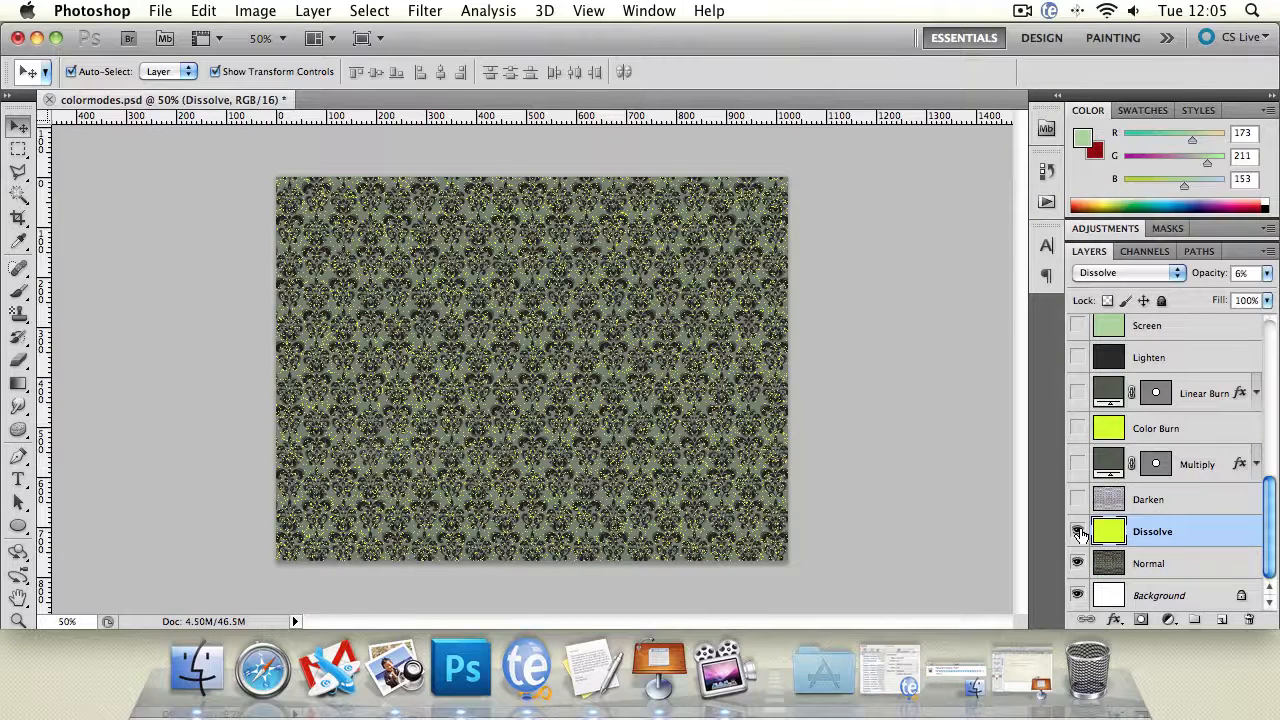
{"action": "left_click", "coordinate": [1132, 274]}
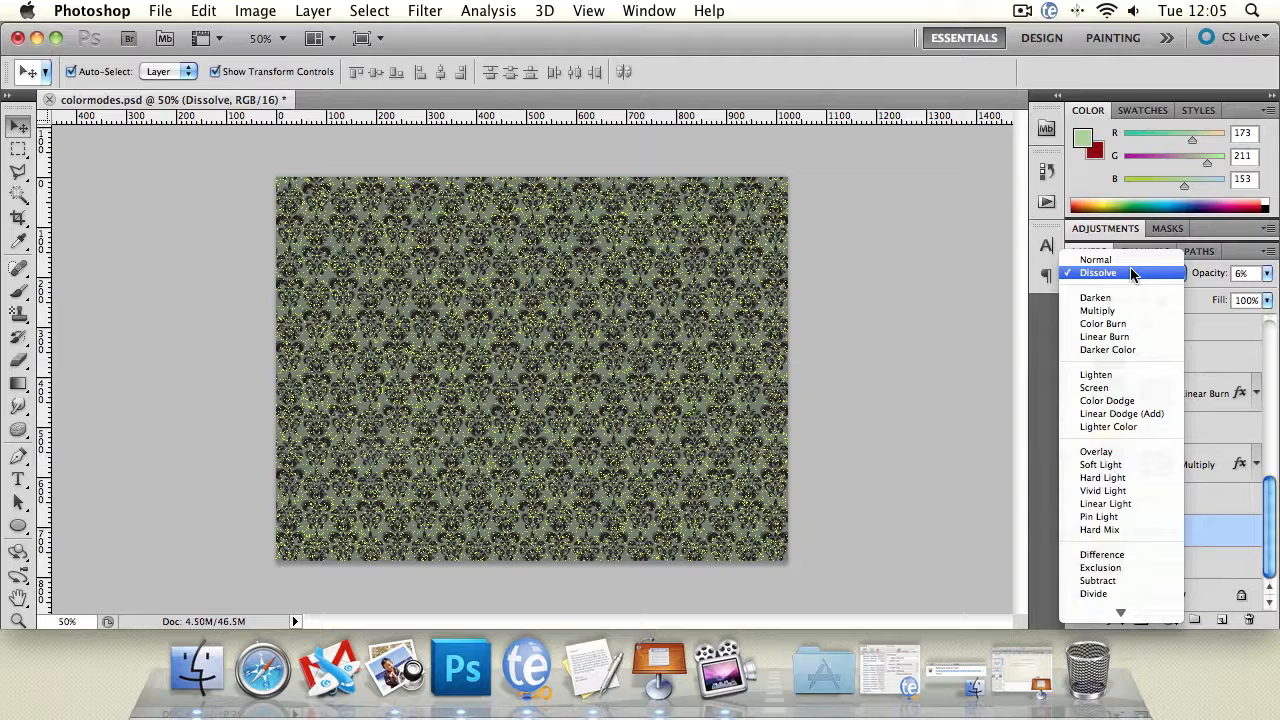
{"action": "left_click", "coordinate": [1132, 274]}
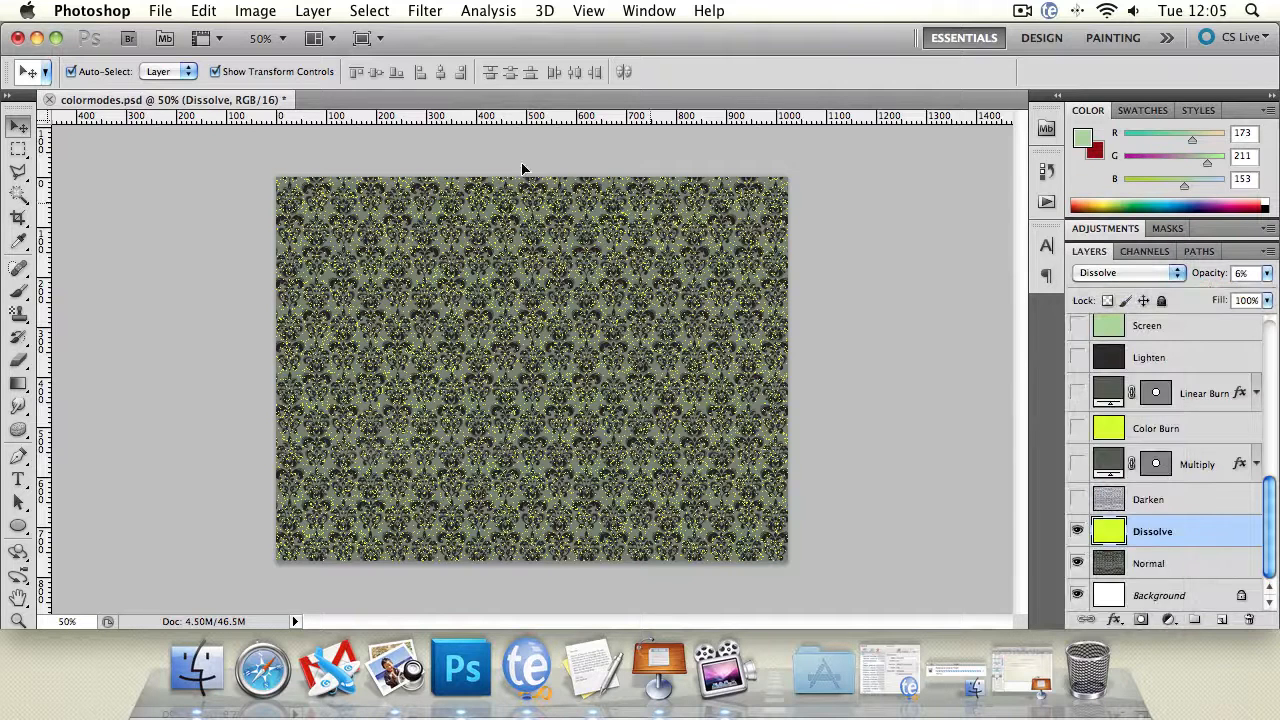
Step: Activate the Brush tool, check its painting modes, and set the Dissolve layer's opacity to 100%
{"action": "left_click", "coordinate": [18, 290]}
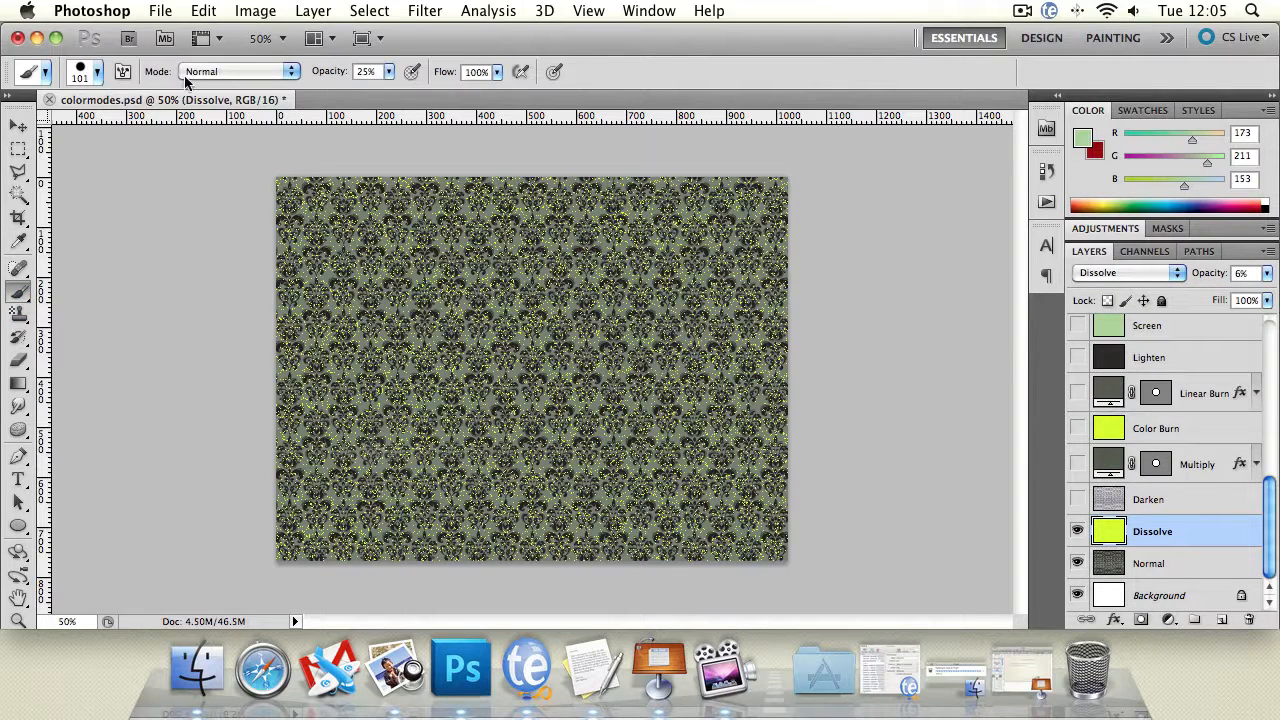
{"action": "left_click", "coordinate": [209, 76]}
{"action": "left_click", "coordinate": [763, 66]}
{"action": "left_click", "coordinate": [1267, 274]}
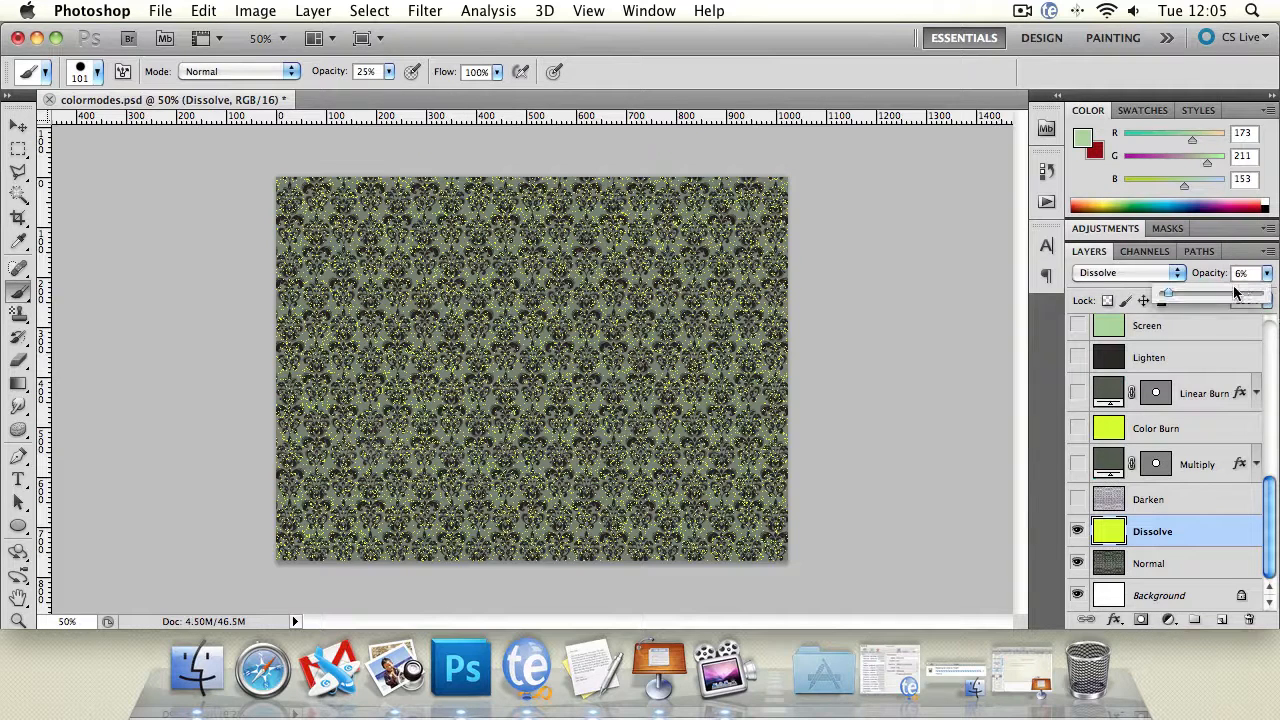
{"action": "left_click_drag", "start_coordinate": [1172, 295], "coordinate": [1262, 298]}
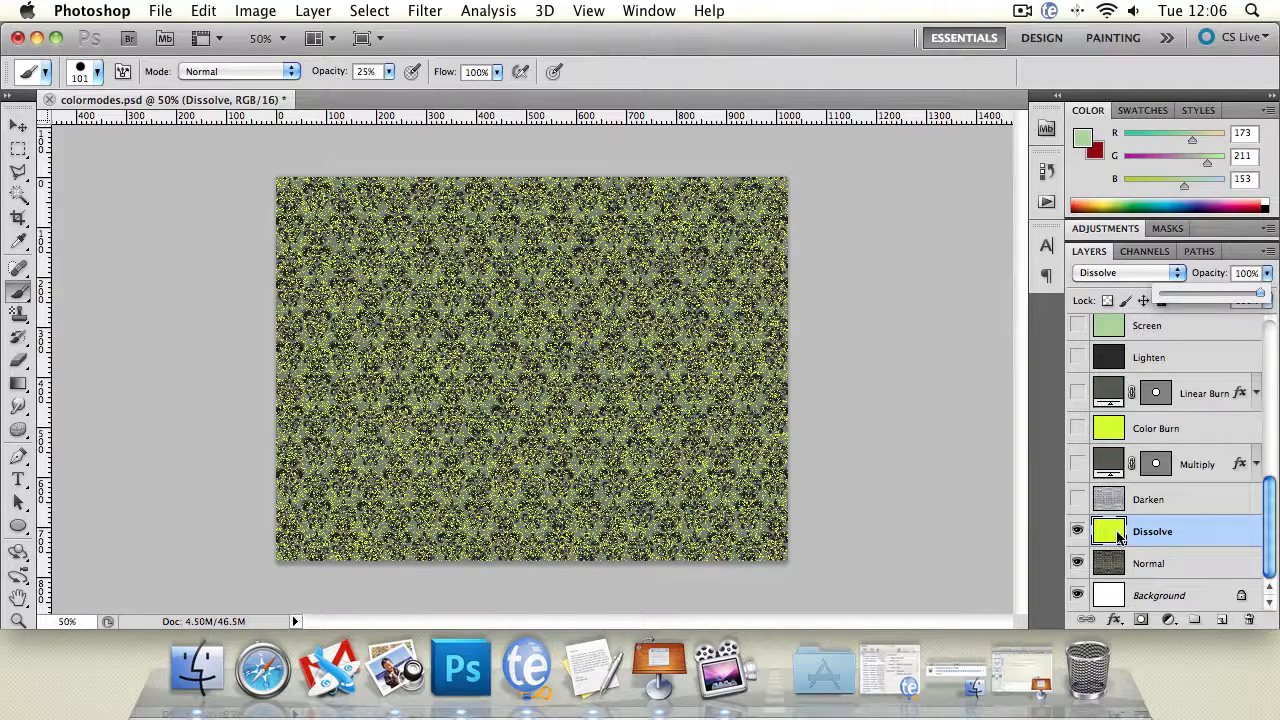
Step: Hide the Dissolve layer, then show and select the Darken layer
{"action": "left_click", "coordinate": [1076, 528]}
{"action": "left_click", "coordinate": [1077, 531]}
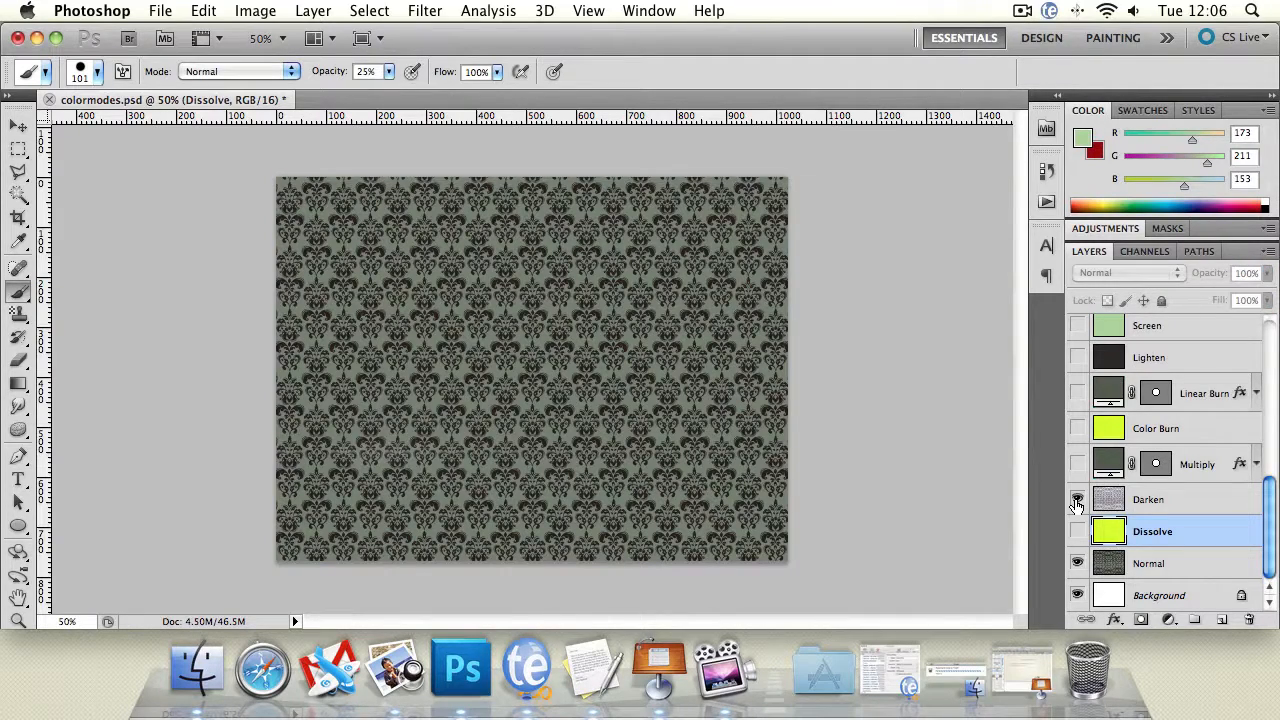
{"action": "left_click", "coordinate": [1124, 501]}
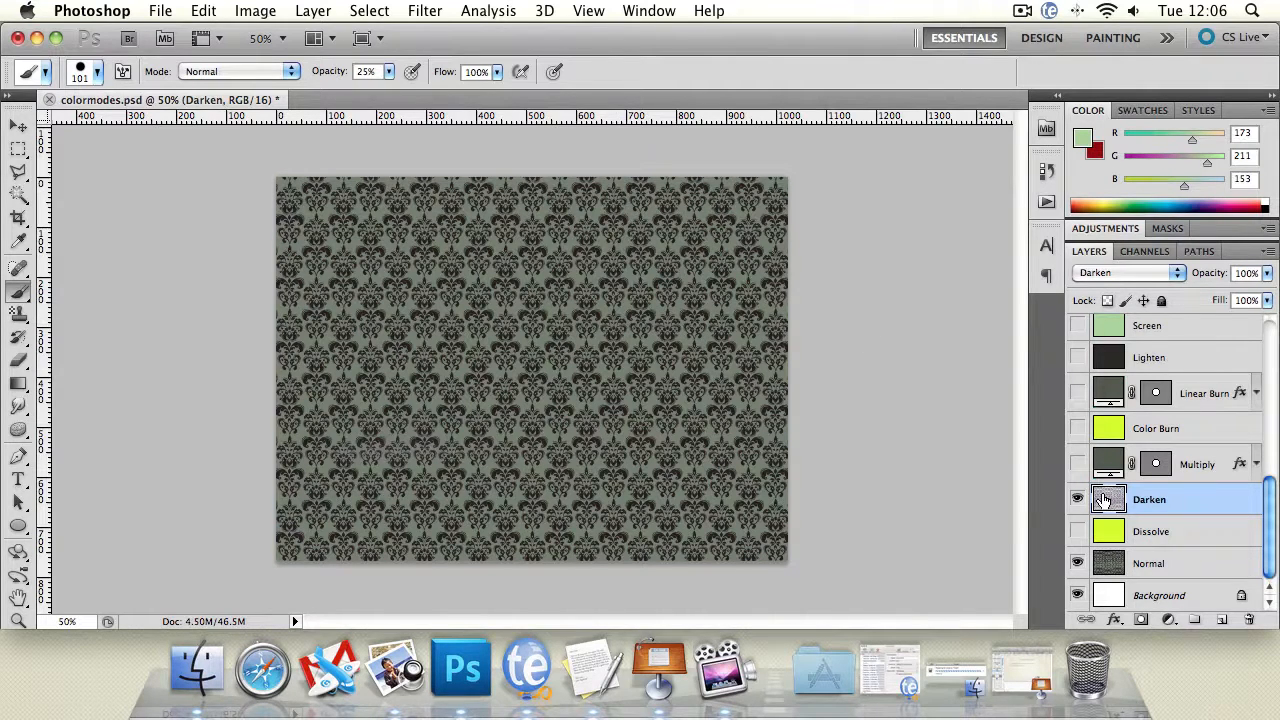
Step: Try the Darken layer in Normal mode, toggling its visibility to compare, and return its blend mode to Darken
{"action": "left_click", "coordinate": [1110, 274]}
{"action": "left_click", "coordinate": [1100, 234]}
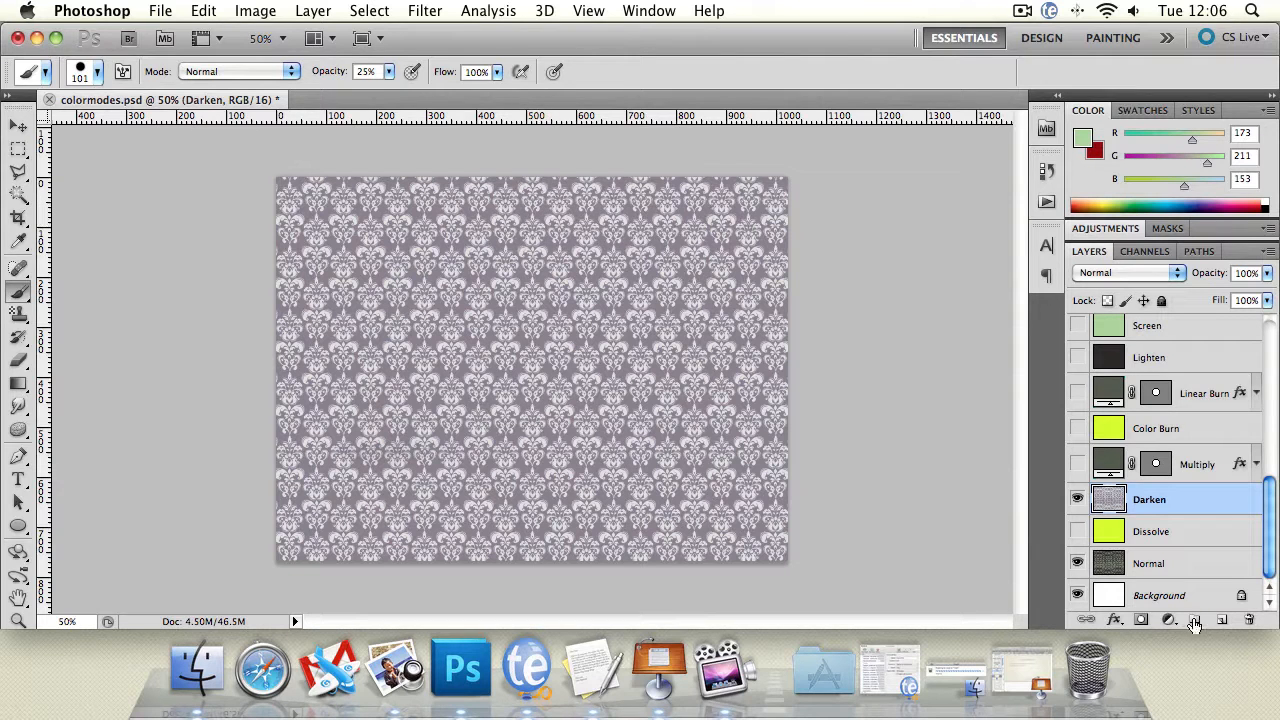
{"action": "left_click", "coordinate": [1077, 499]}
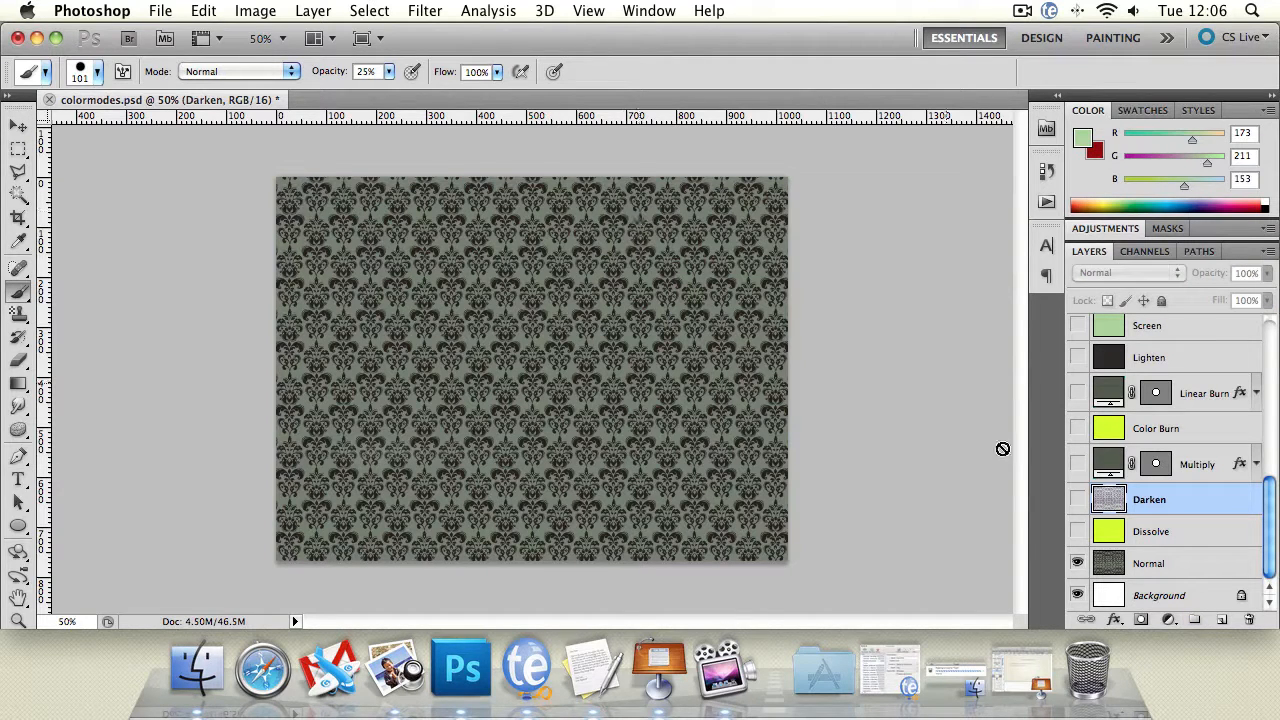
{"action": "left_click", "coordinate": [1077, 499]}
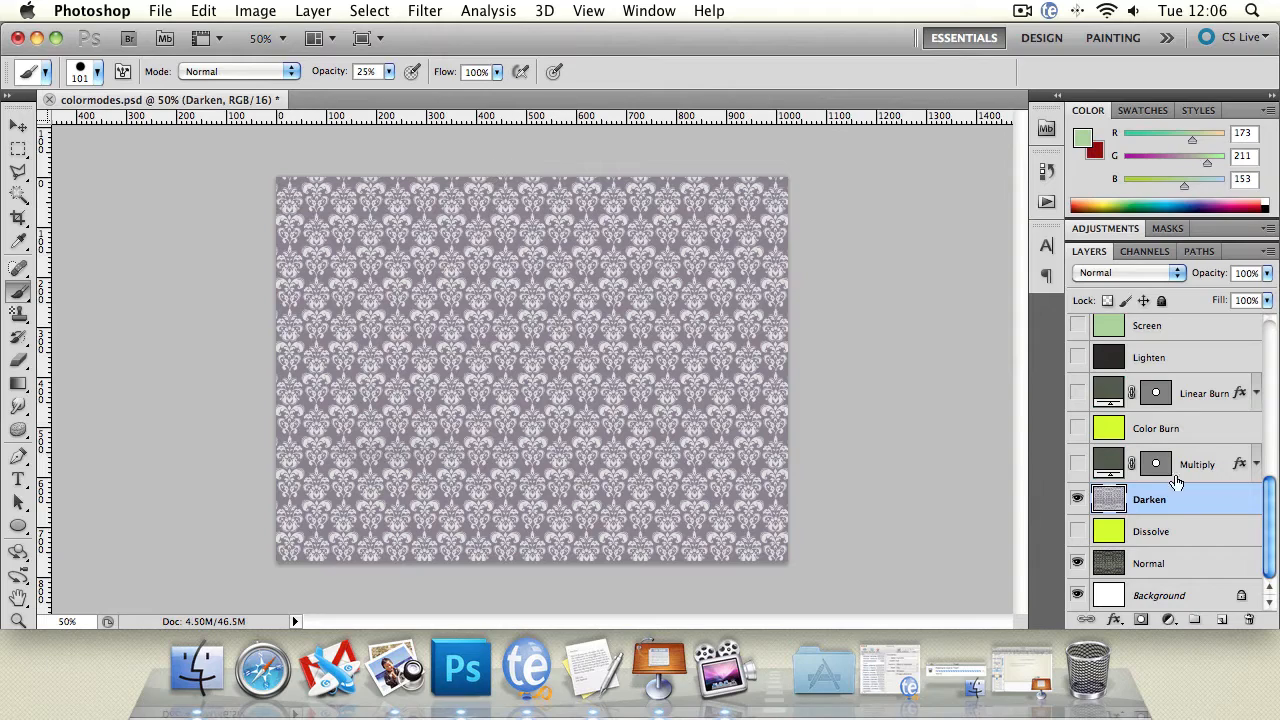
{"action": "left_click", "coordinate": [1077, 499]}
{"action": "left_click", "coordinate": [1077, 499]}
{"action": "left_click", "coordinate": [1116, 274]}
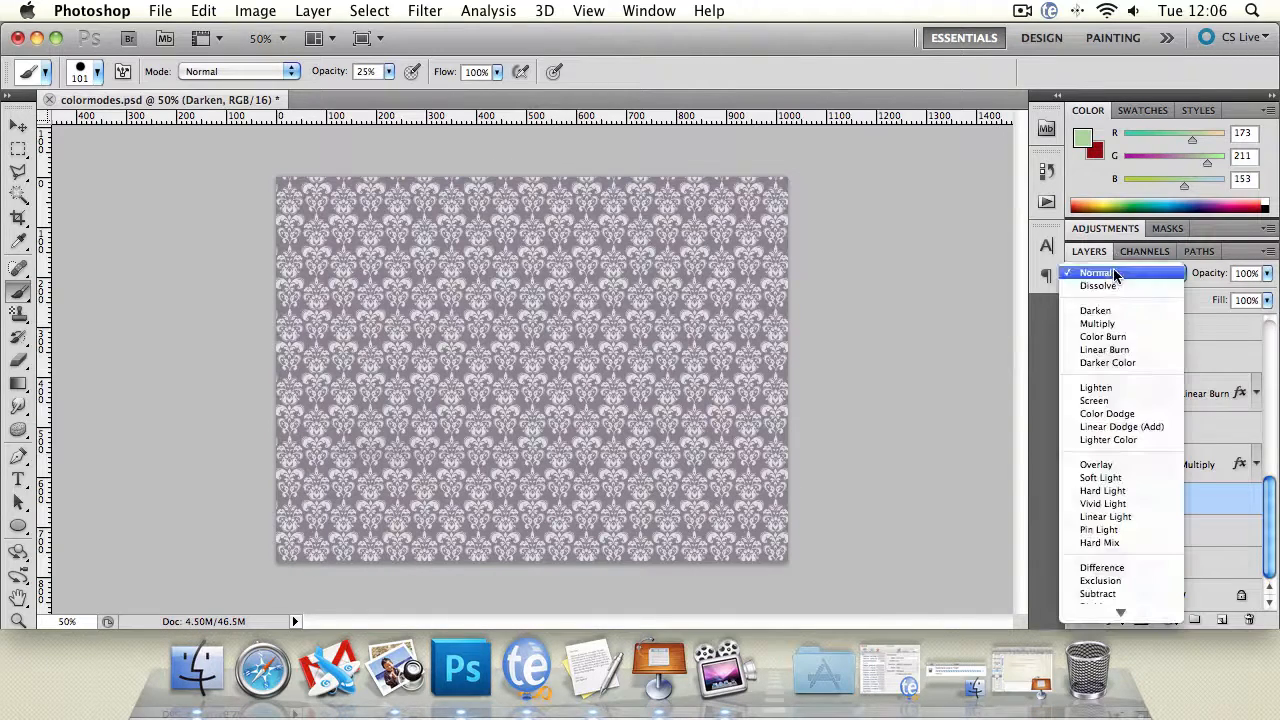
{"action": "left_click", "coordinate": [1100, 311]}
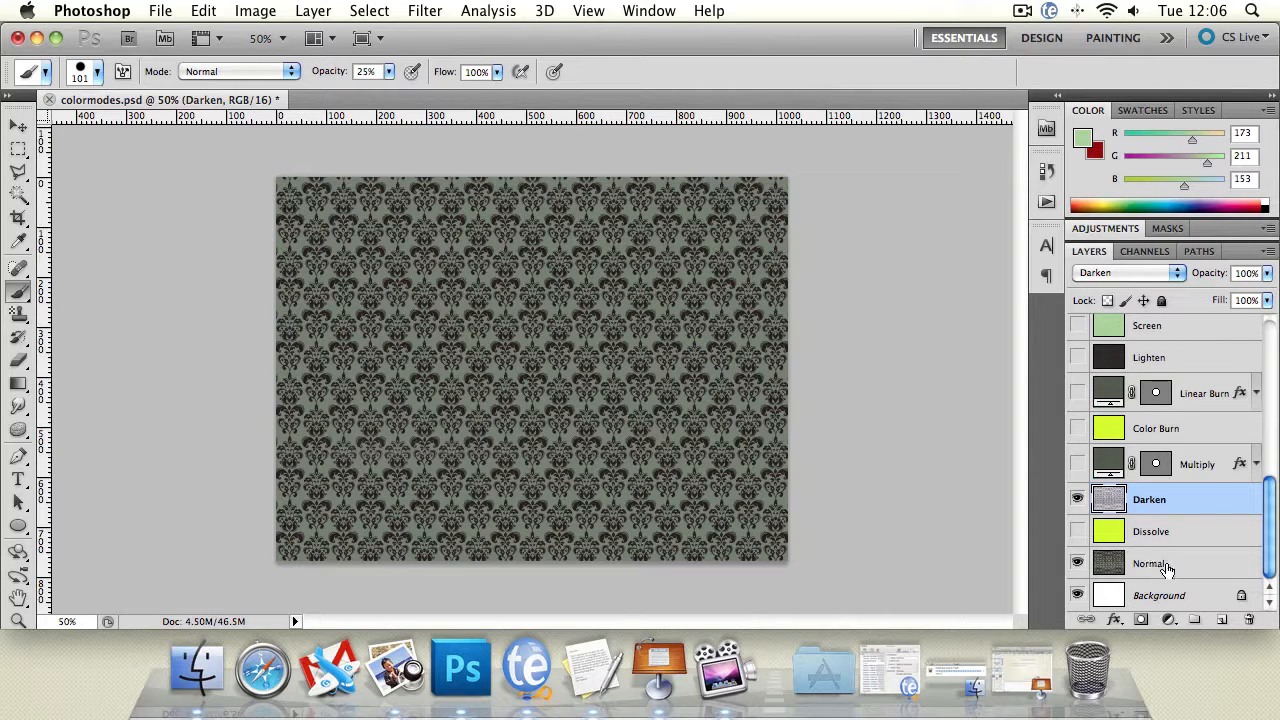
Step: Hide the Darken layer, then show and select the Multiply layer
{"action": "left_click", "coordinate": [1077, 503]}
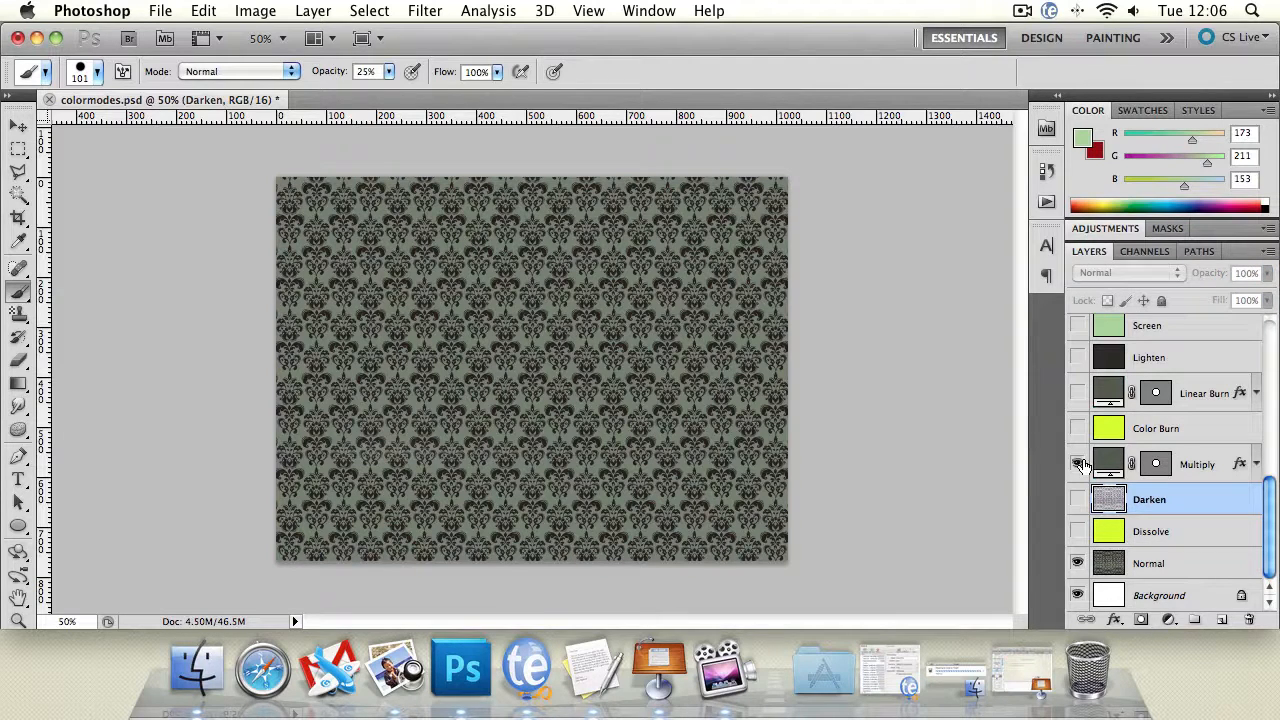
{"action": "left_click", "coordinate": [1078, 464]}
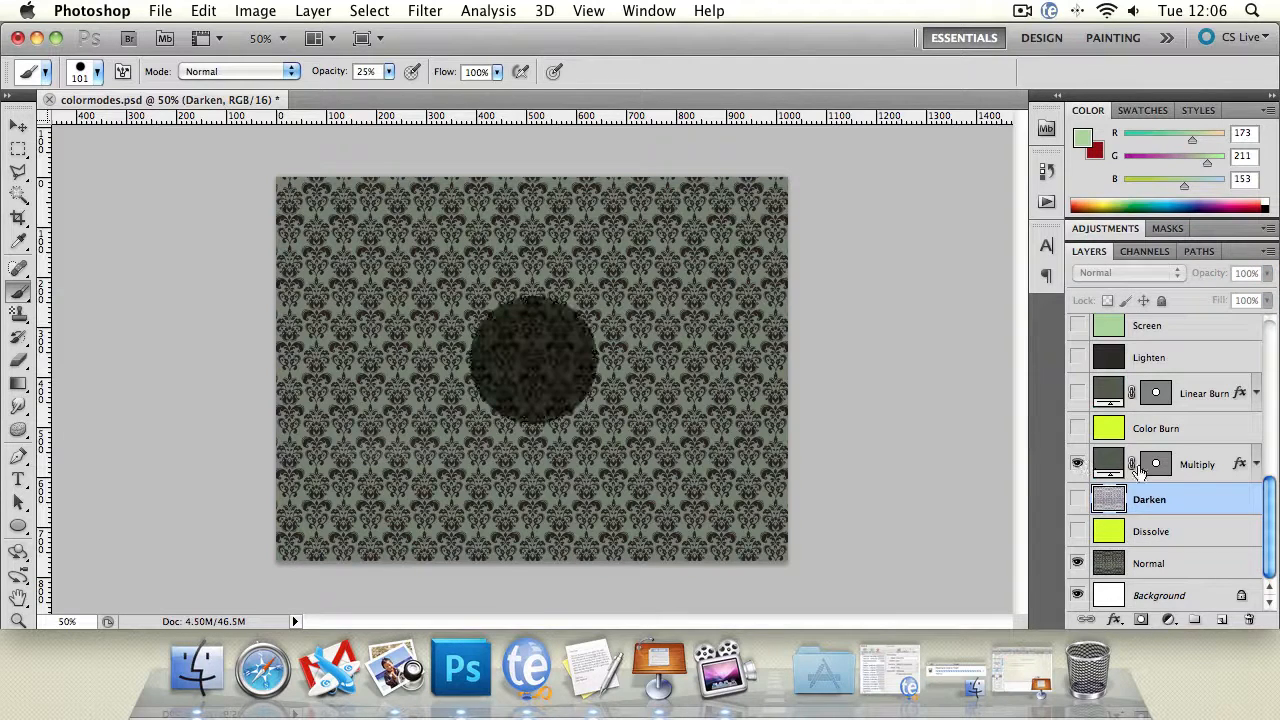
{"action": "left_click", "coordinate": [1230, 468]}
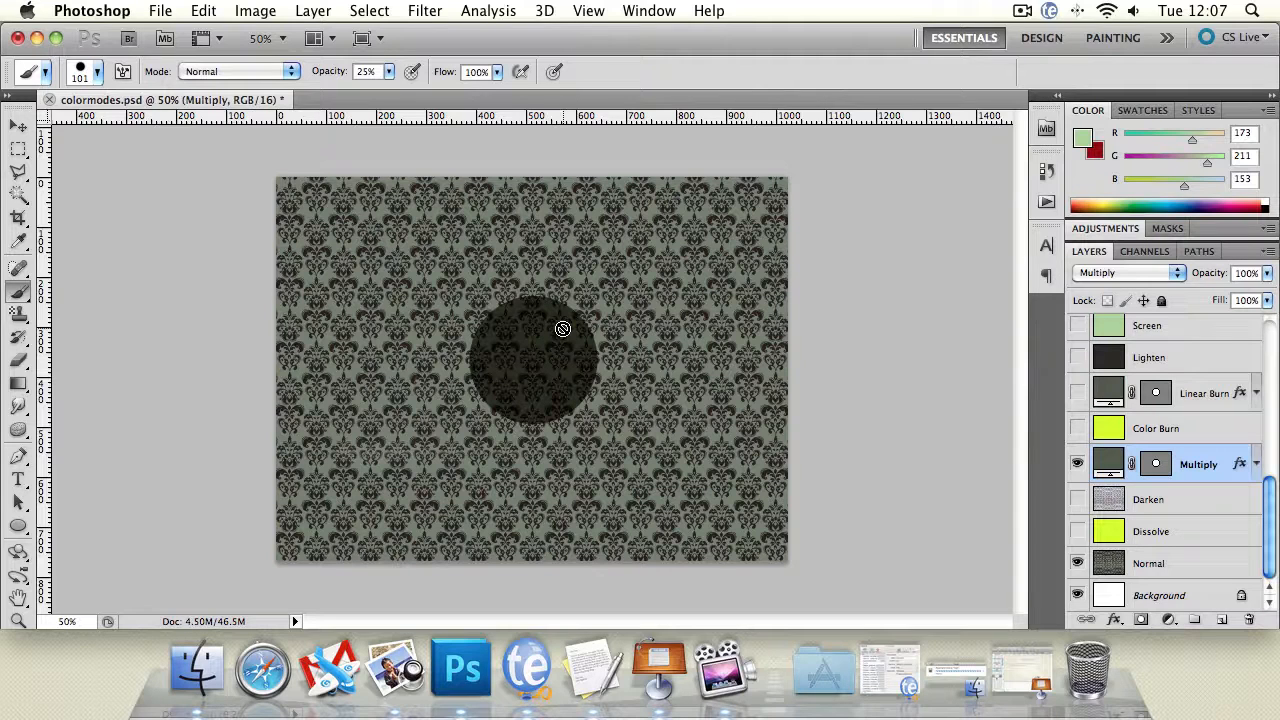
Step: Hide the Multiply layer, then show and select the Color Burn layer
{"action": "left_click", "coordinate": [1077, 463]}
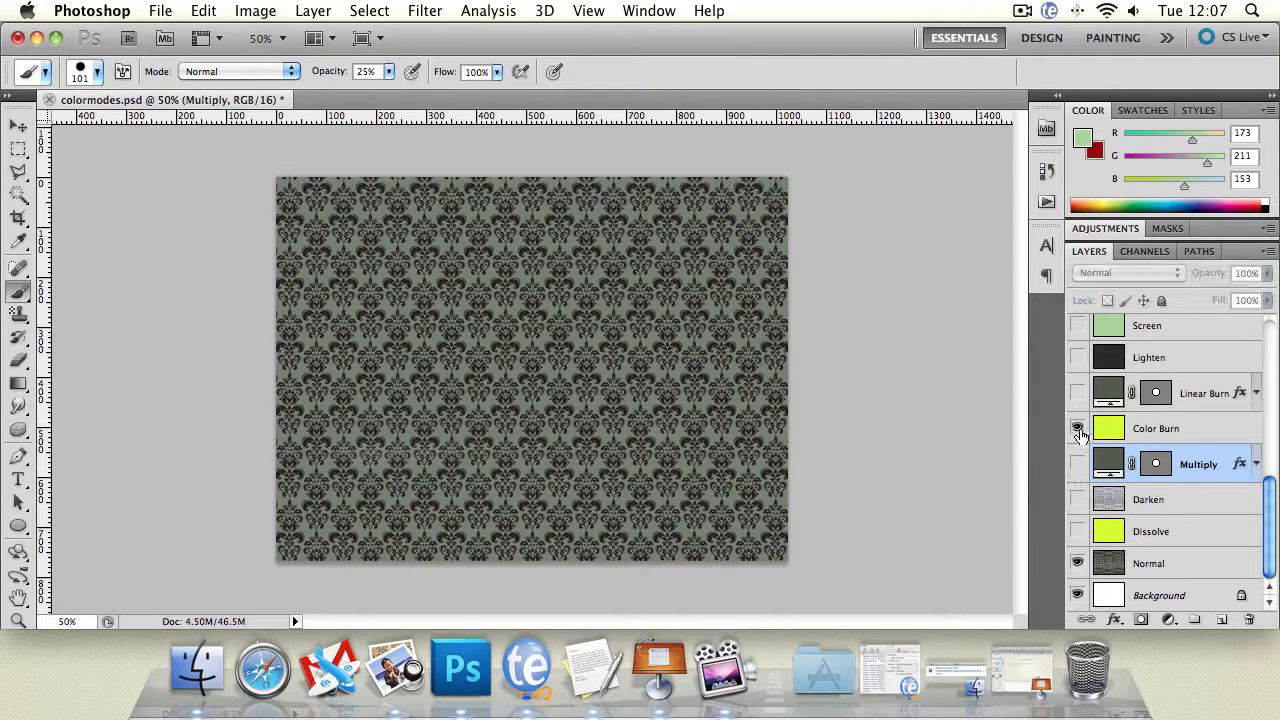
{"action": "left_click", "coordinate": [1077, 429]}
{"action": "left_click", "coordinate": [1198, 428]}
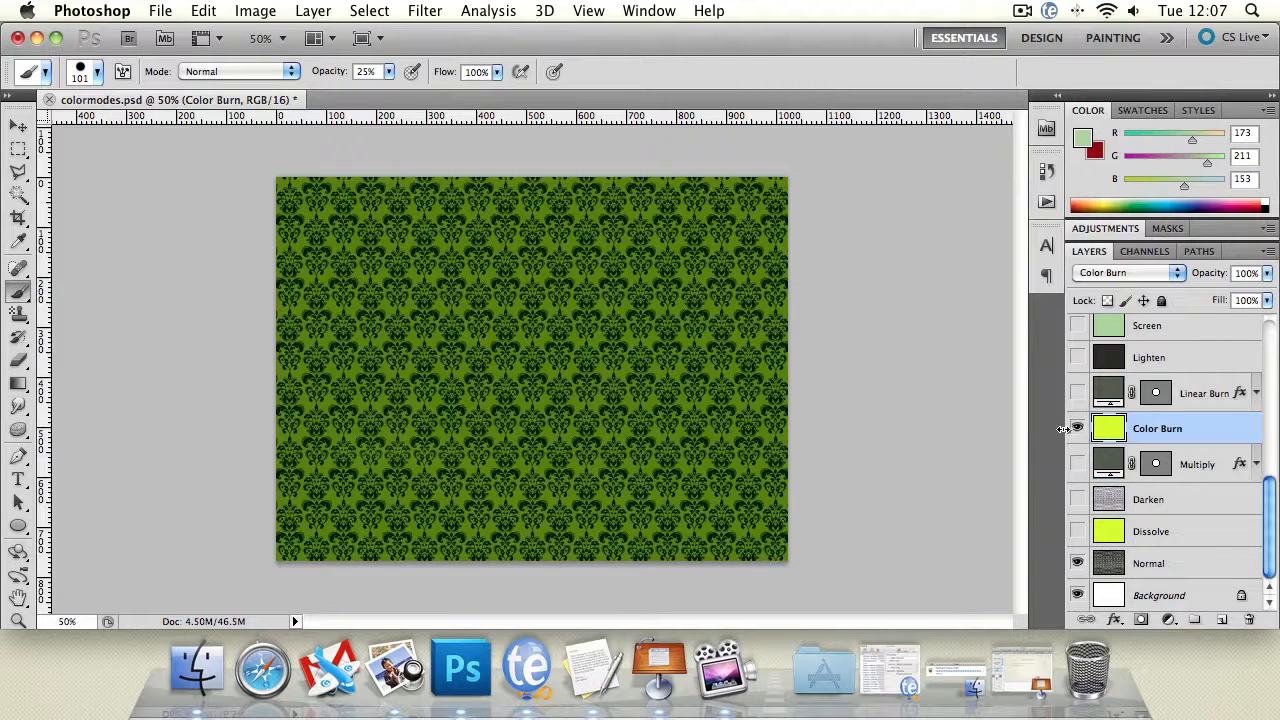
Step: Hide the Color Burn layer and show the Linear Burn layer
{"action": "left_click", "coordinate": [1077, 428]}
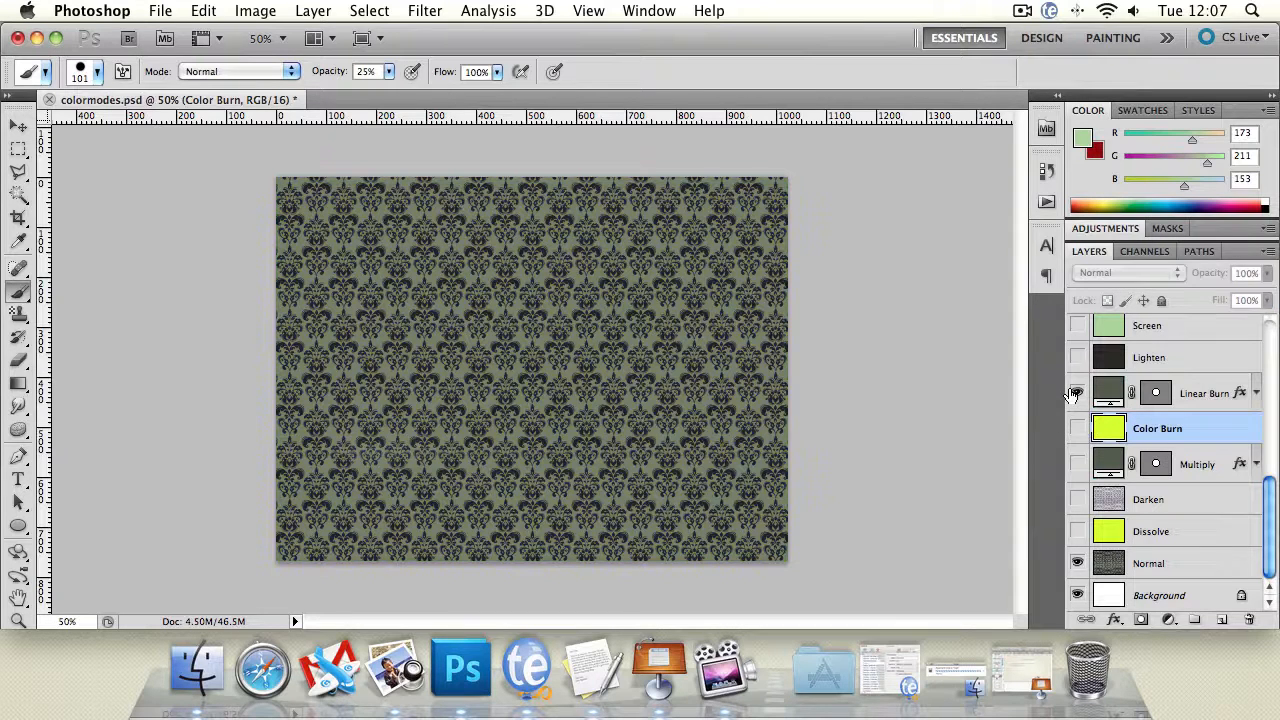
{"action": "left_click", "coordinate": [1076, 393]}
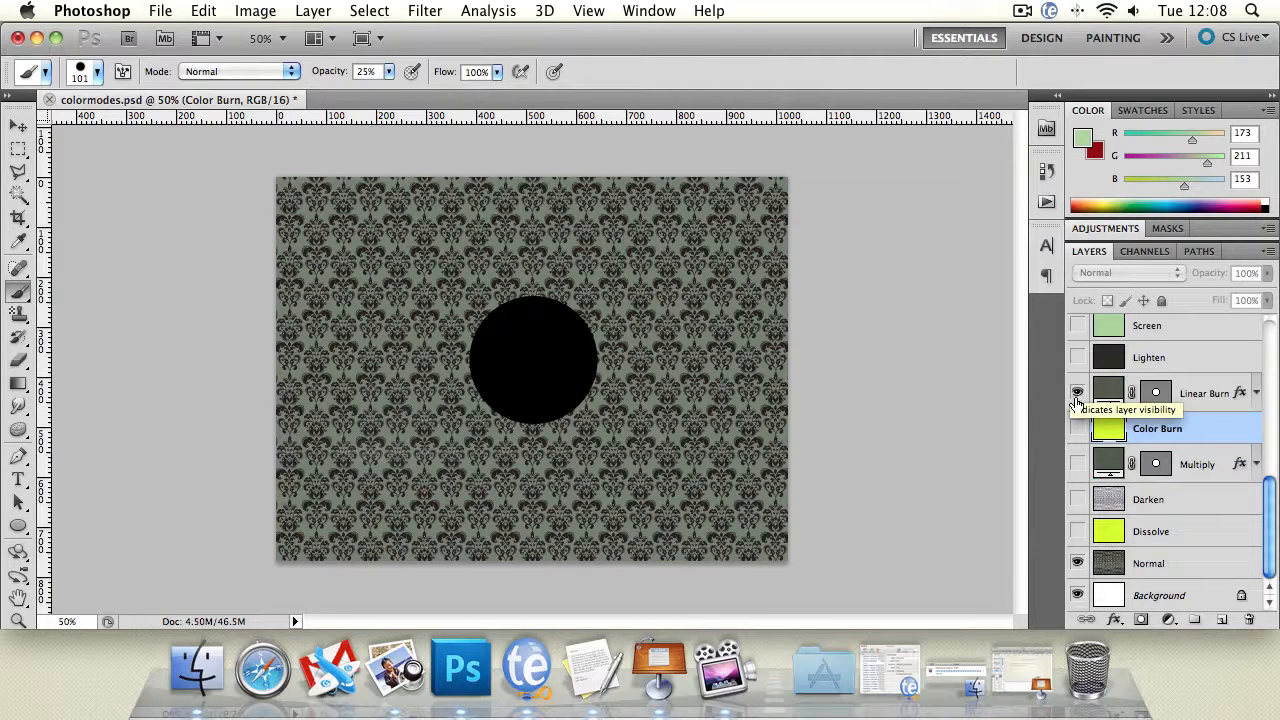
Step: Compare the Linear Burn and Multiply circles by toggling the visibility of the Multiply, Color Burn and Linear Burn layers
{"action": "left_click", "coordinate": [1077, 428]}
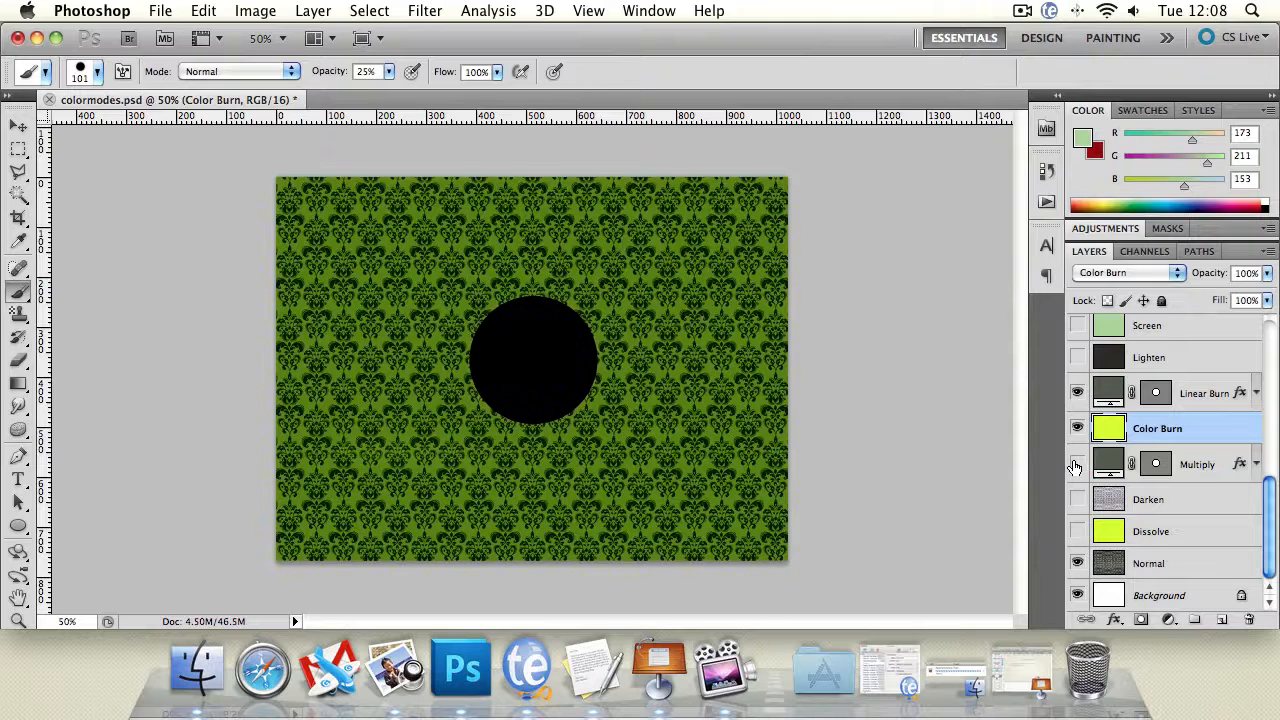
{"action": "left_click", "coordinate": [1077, 463]}
{"action": "left_click", "coordinate": [1078, 429]}
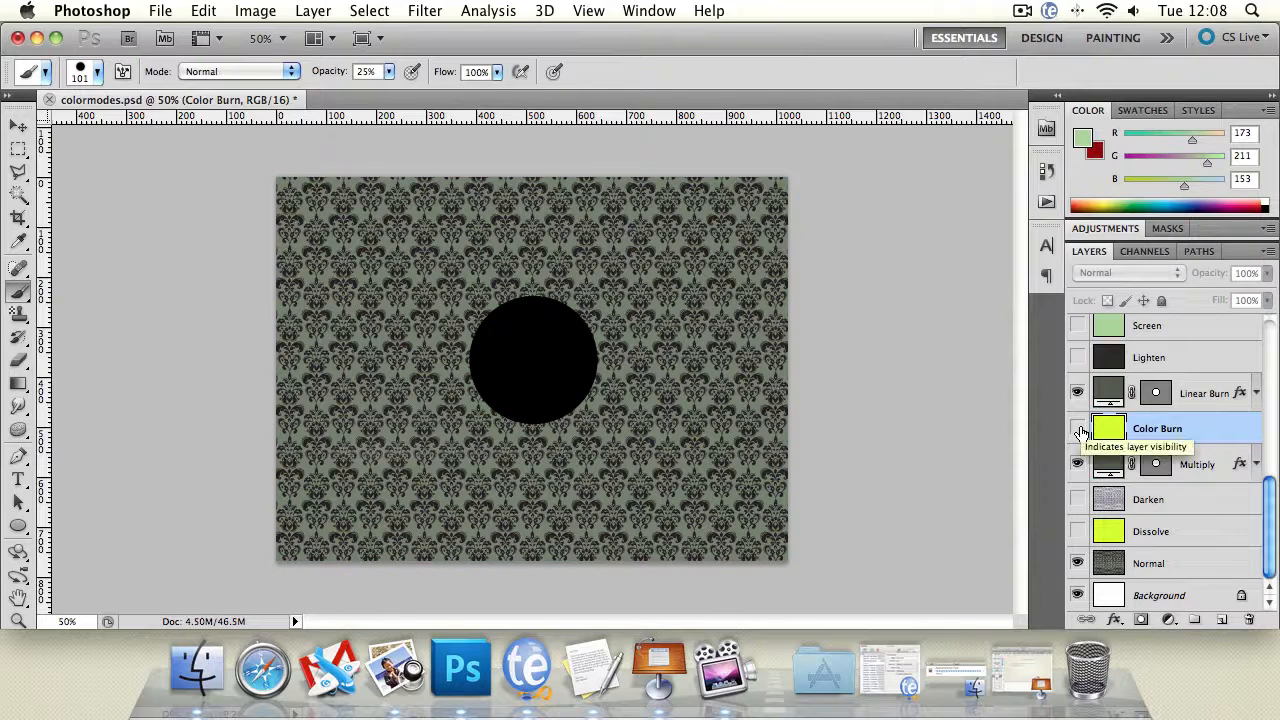
{"action": "left_click", "coordinate": [1077, 392]}
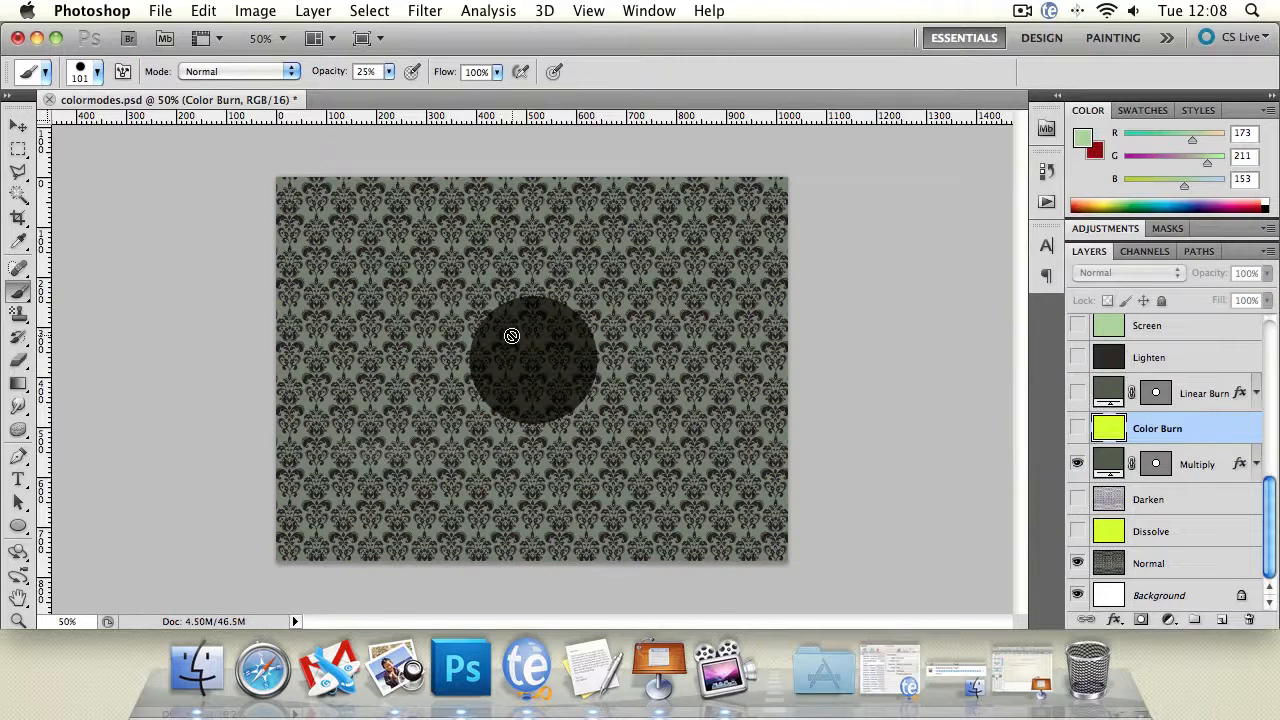
{"action": "left_click", "coordinate": [1077, 392]}
{"action": "left_click", "coordinate": [1077, 463]}
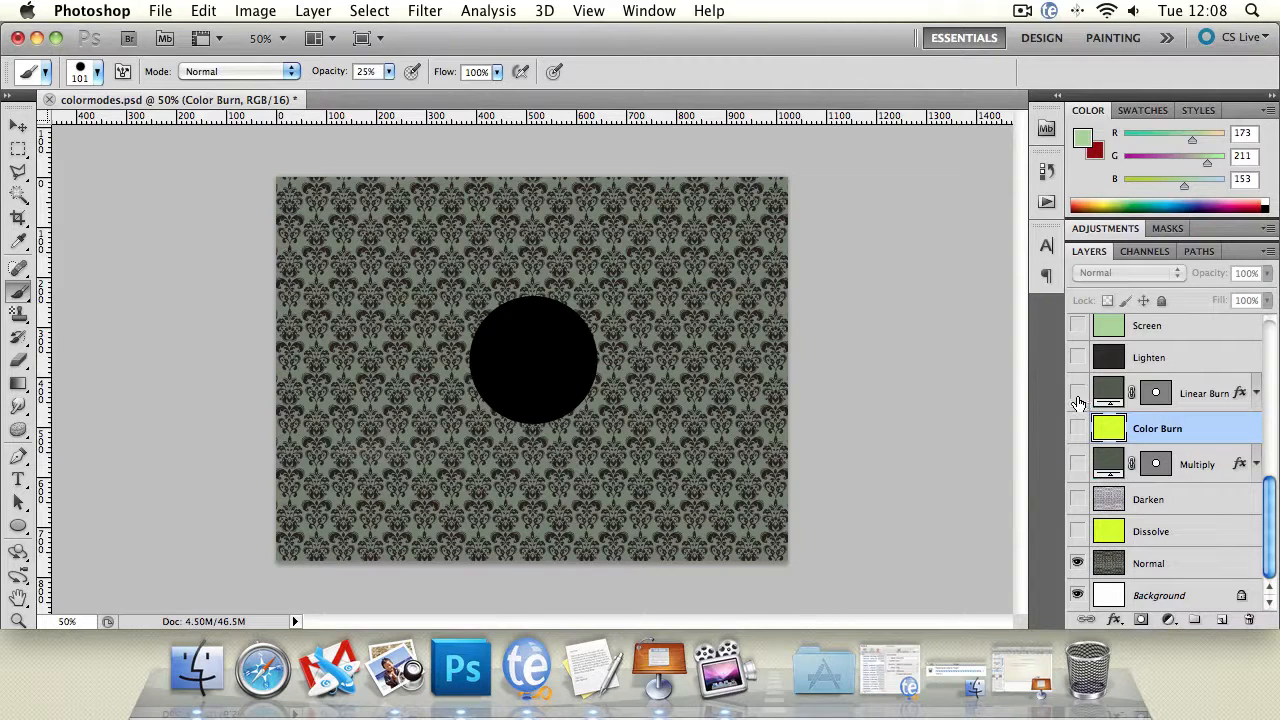
Step: Hide the Linear Burn layer, then show and select the Lighten layer
{"action": "left_click", "coordinate": [1078, 395]}
{"action": "scroll", "coordinate": [1082, 440], "scroll_direction": "up", "scroll_amount": 1}
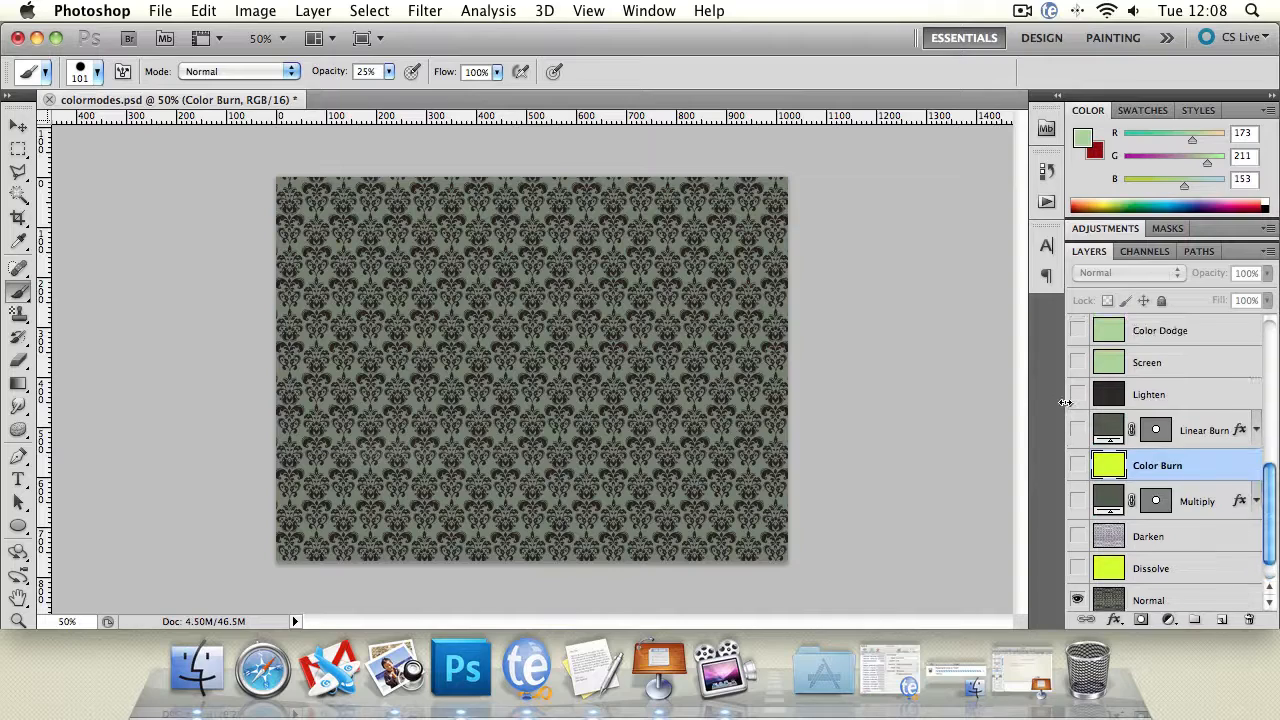
{"action": "left_click", "coordinate": [1076, 395]}
{"action": "left_click", "coordinate": [1217, 400]}
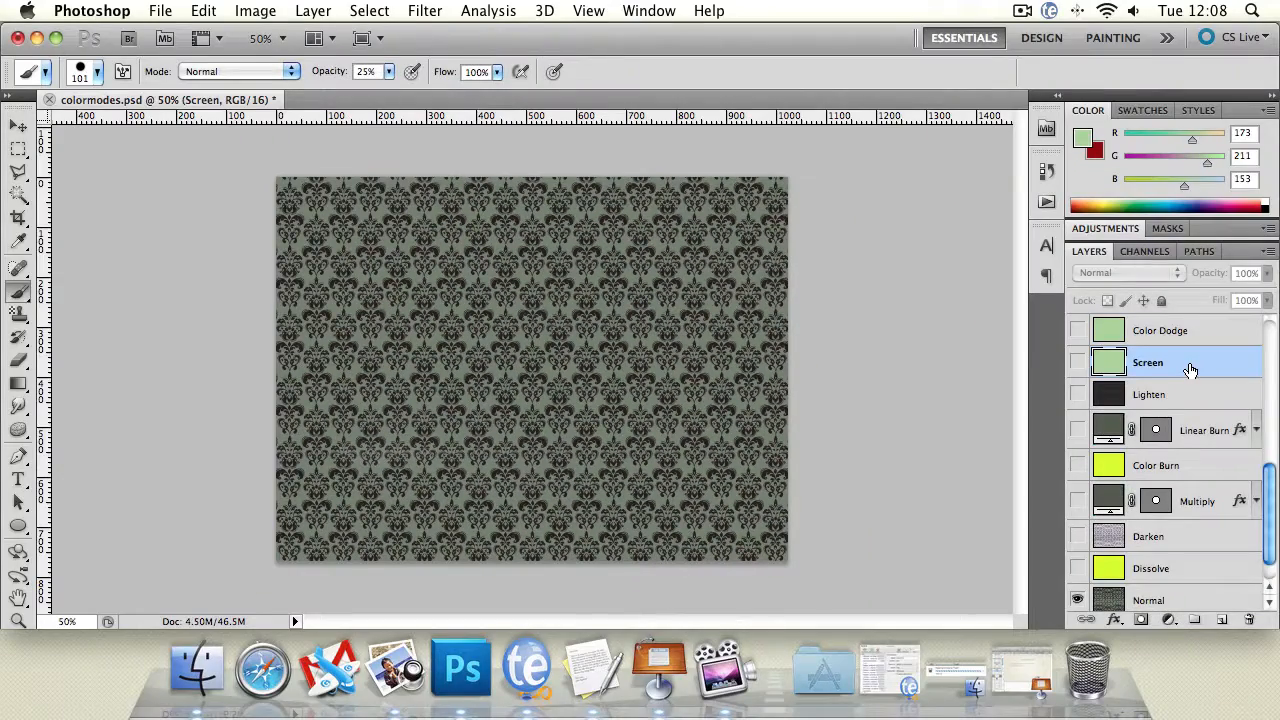
Step: Show the light green Screen layer over the damask pattern and select it
{"action": "left_click", "coordinate": [1155, 394]}
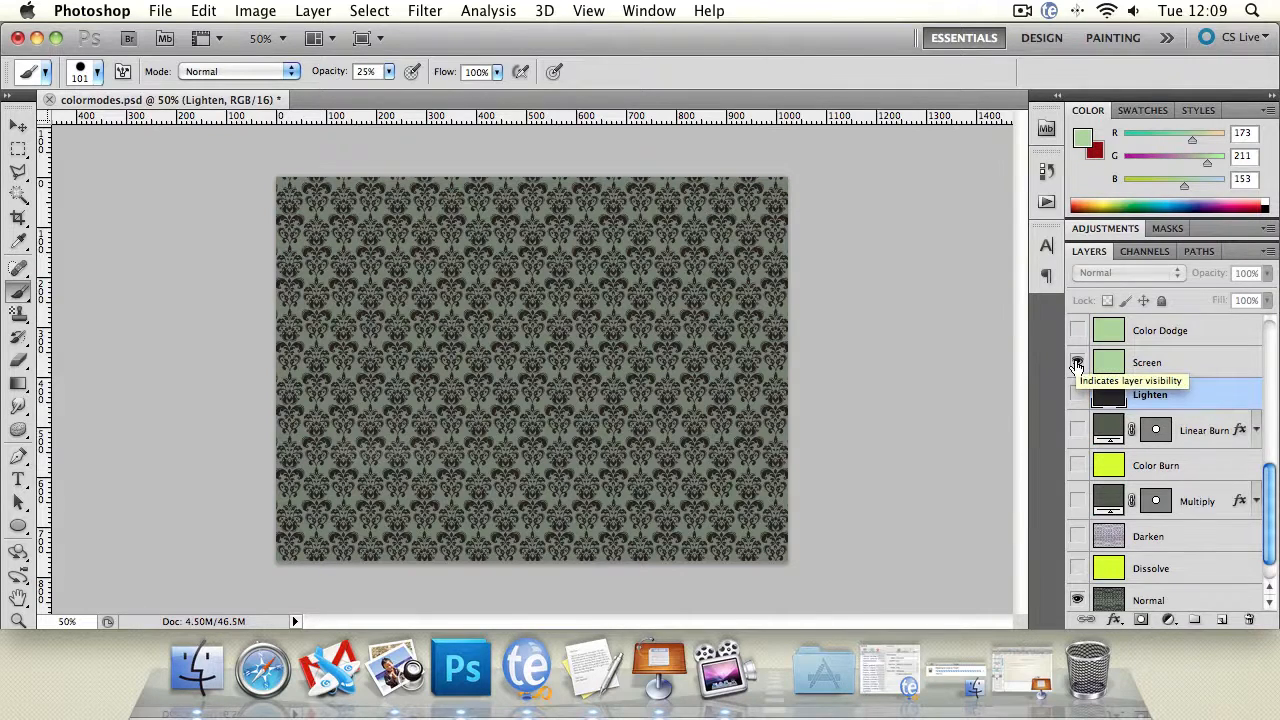
{"action": "left_click", "coordinate": [1077, 363]}
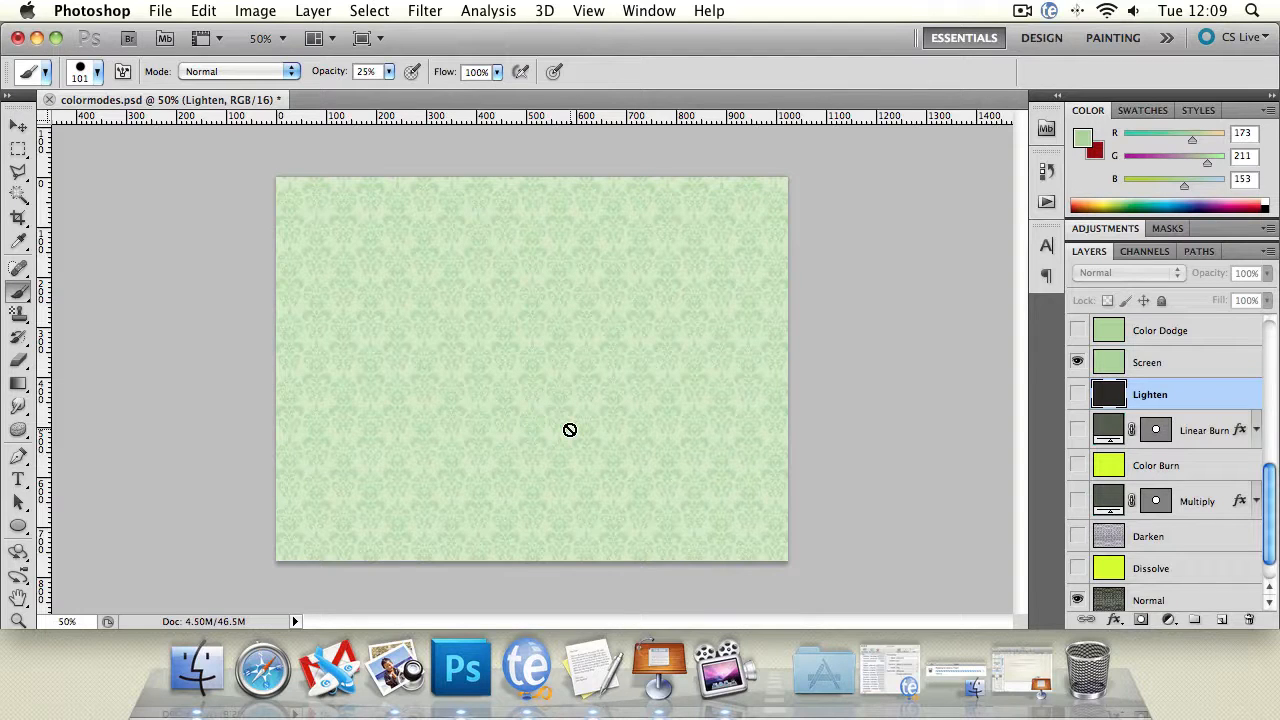
{"action": "left_click", "coordinate": [1185, 362]}
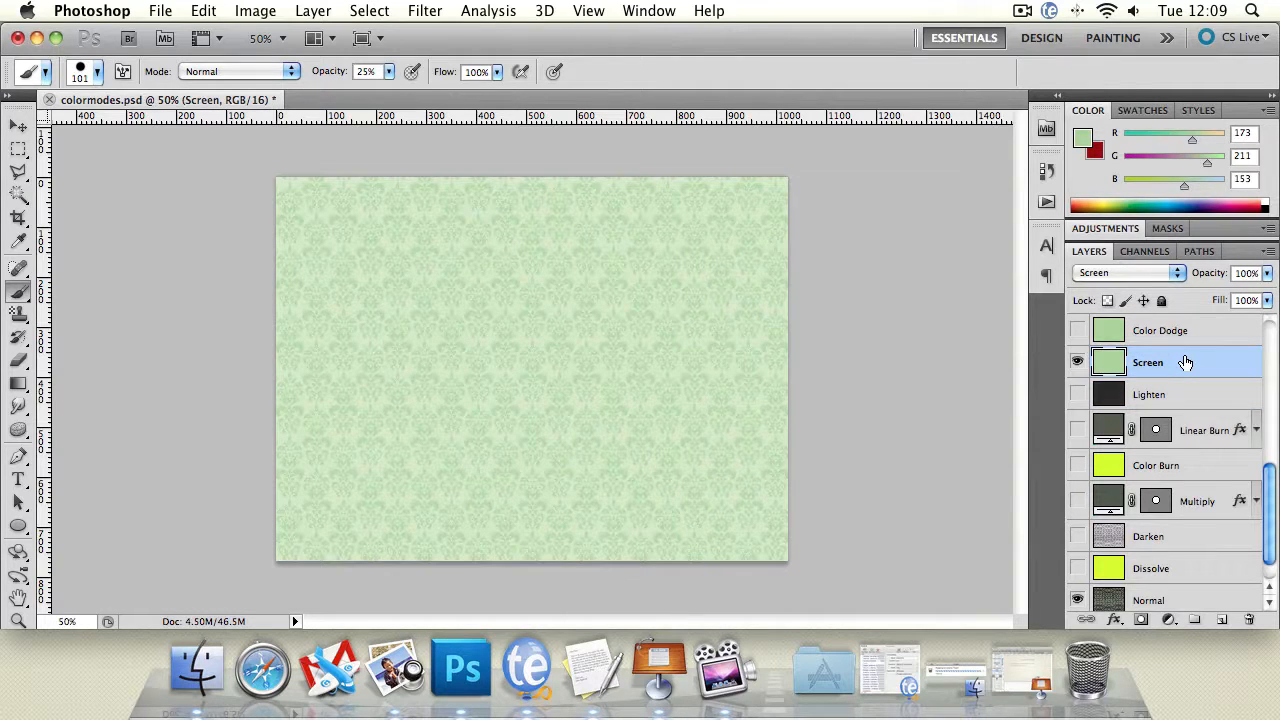
Step: Hide the Screen layer, then show and select the Color Dodge layer
{"action": "left_click", "coordinate": [1077, 362]}
{"action": "left_click_drag", "start_coordinate": [1268, 478], "coordinate": [1268, 447]}
{"action": "left_click", "coordinate": [1077, 426]}
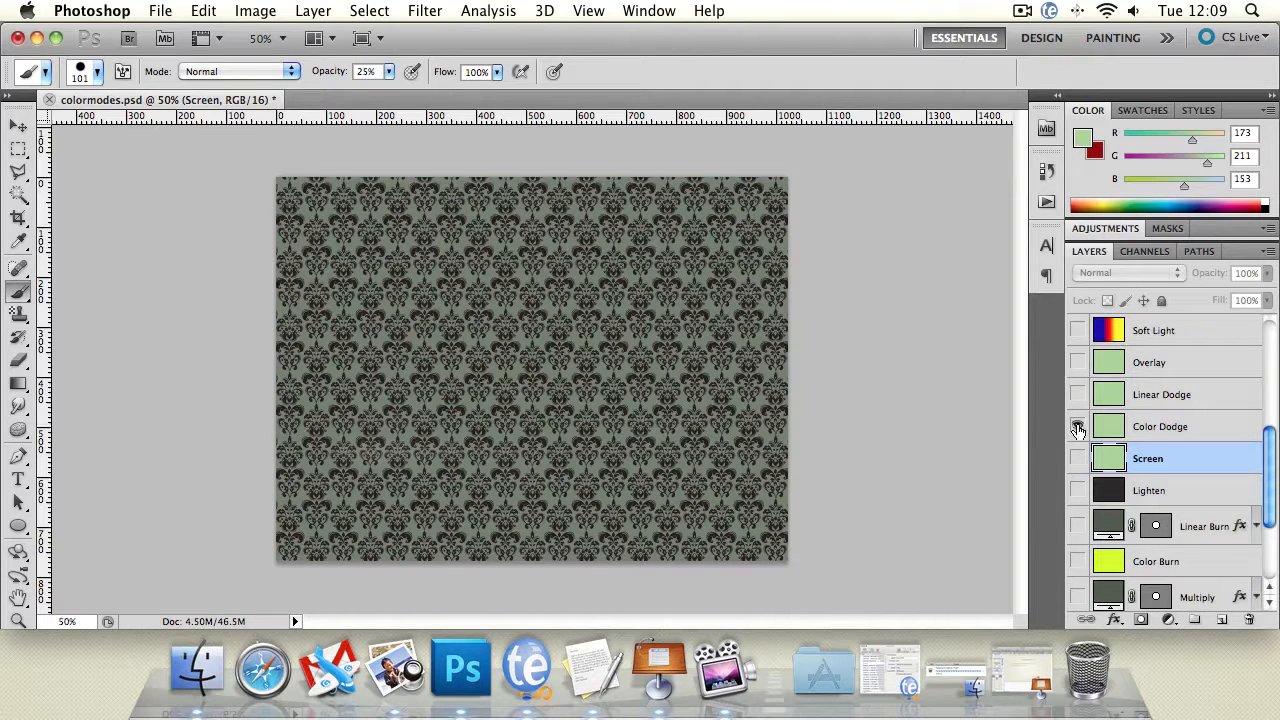
{"action": "left_click", "coordinate": [1182, 427]}
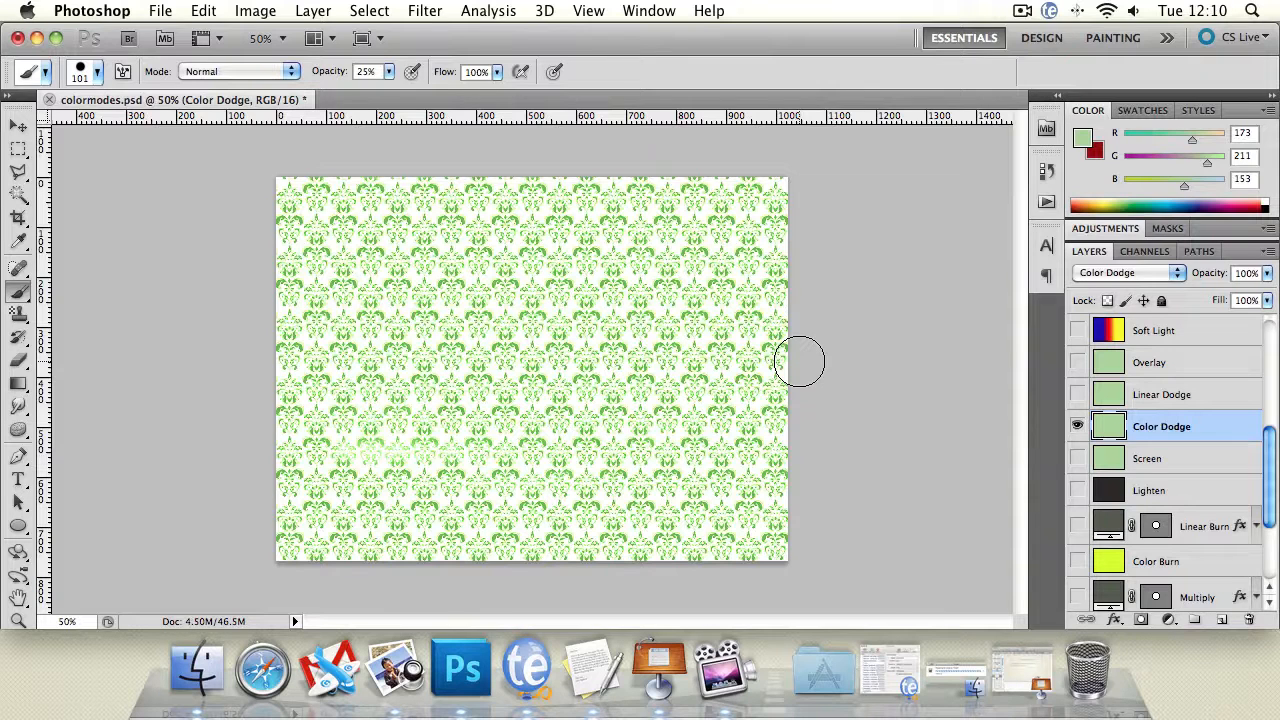
Step: Hide the Color Dodge layer and compare Linear Dodge with Screen by toggling the visibility of each layer
{"action": "left_click", "coordinate": [1078, 426]}
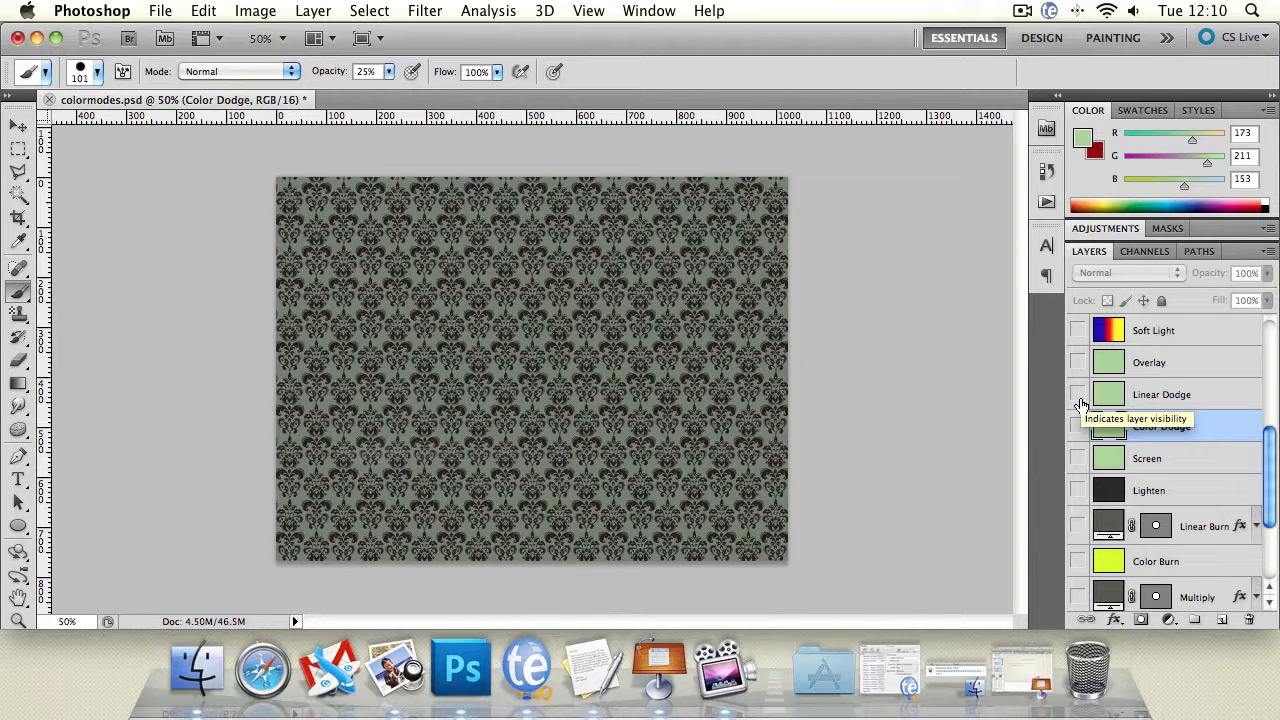
{"action": "left_click", "coordinate": [1077, 395]}
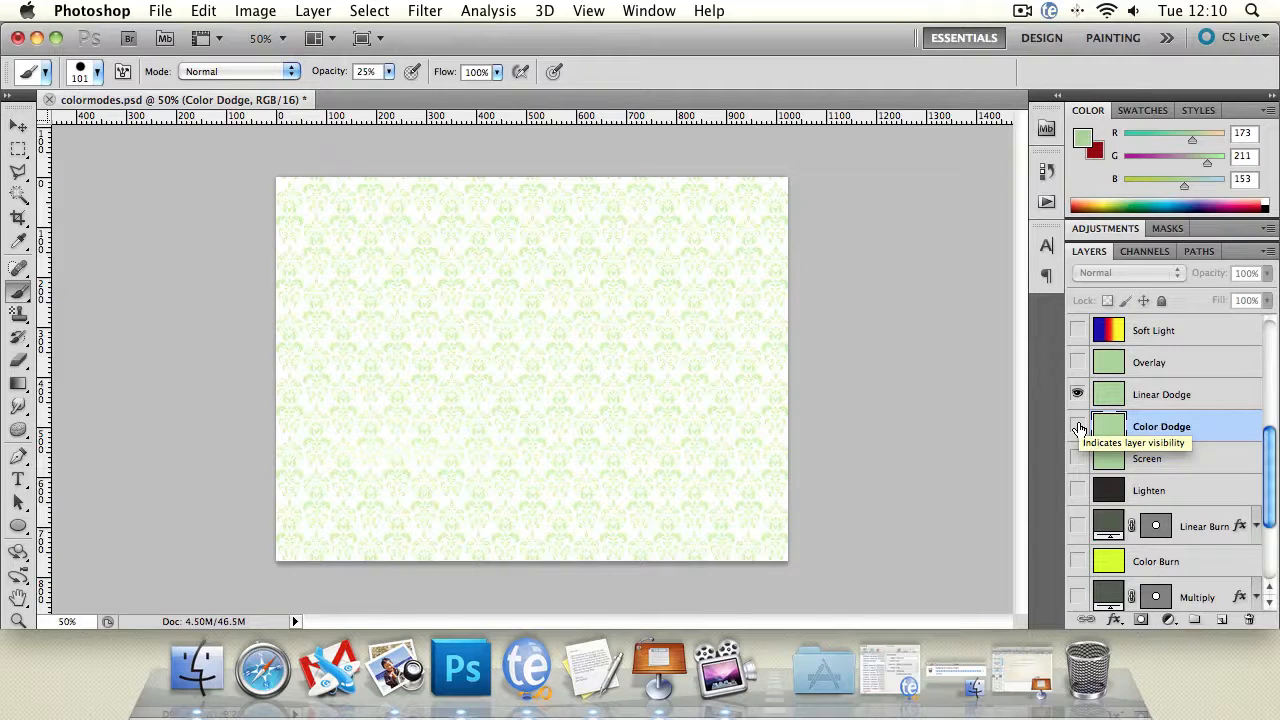
{"action": "left_click", "coordinate": [1077, 394]}
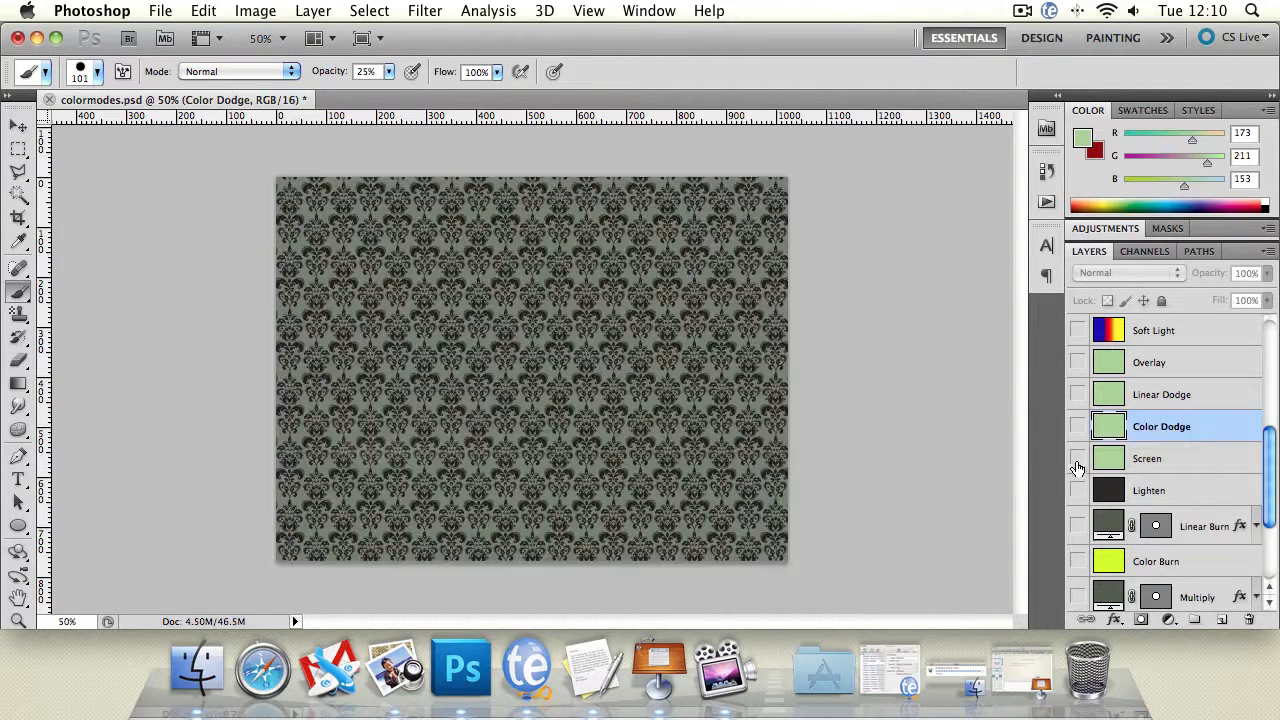
{"action": "left_click", "coordinate": [1077, 460]}
{"action": "left_click", "coordinate": [1077, 458]}
{"action": "left_click", "coordinate": [1078, 394]}
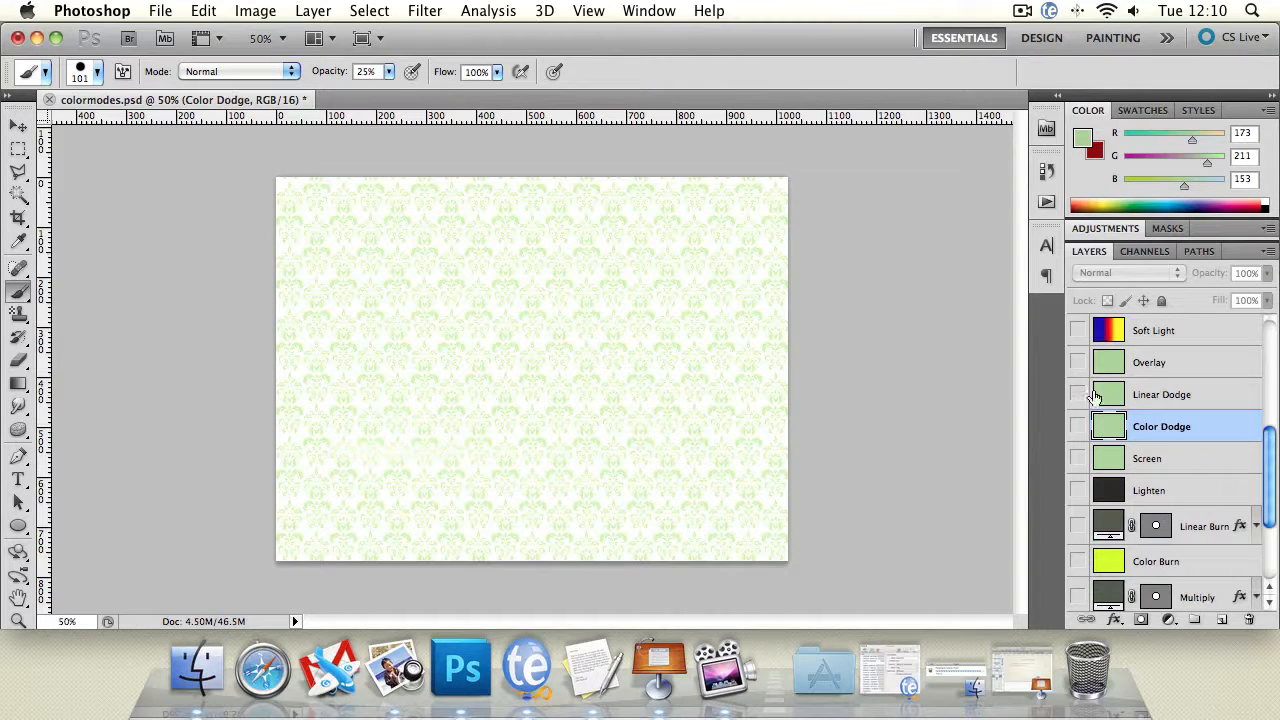
Step: Hide the Linear Dodge layer, then select and show the Overlay layer
{"action": "left_click", "coordinate": [1078, 394]}
{"action": "scroll", "coordinate": [1274, 460], "scroll_direction": "up", "scroll_amount": 1}
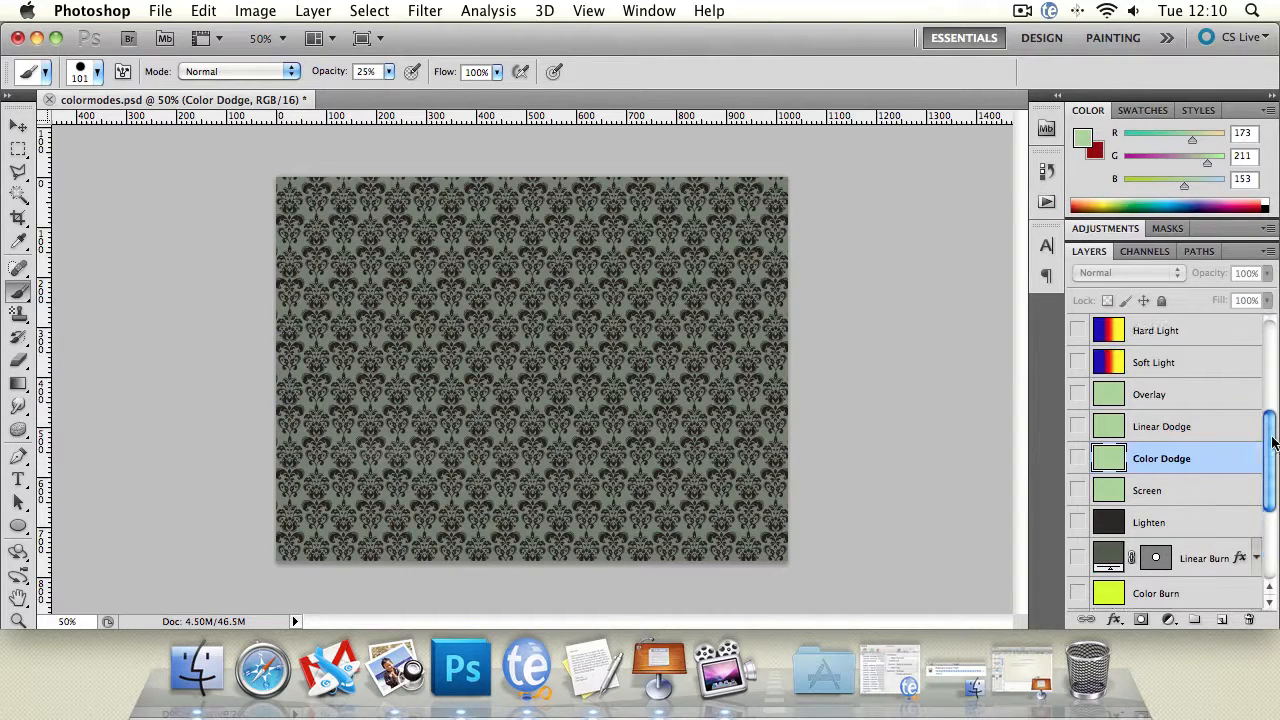
{"action": "left_click", "coordinate": [1154, 402]}
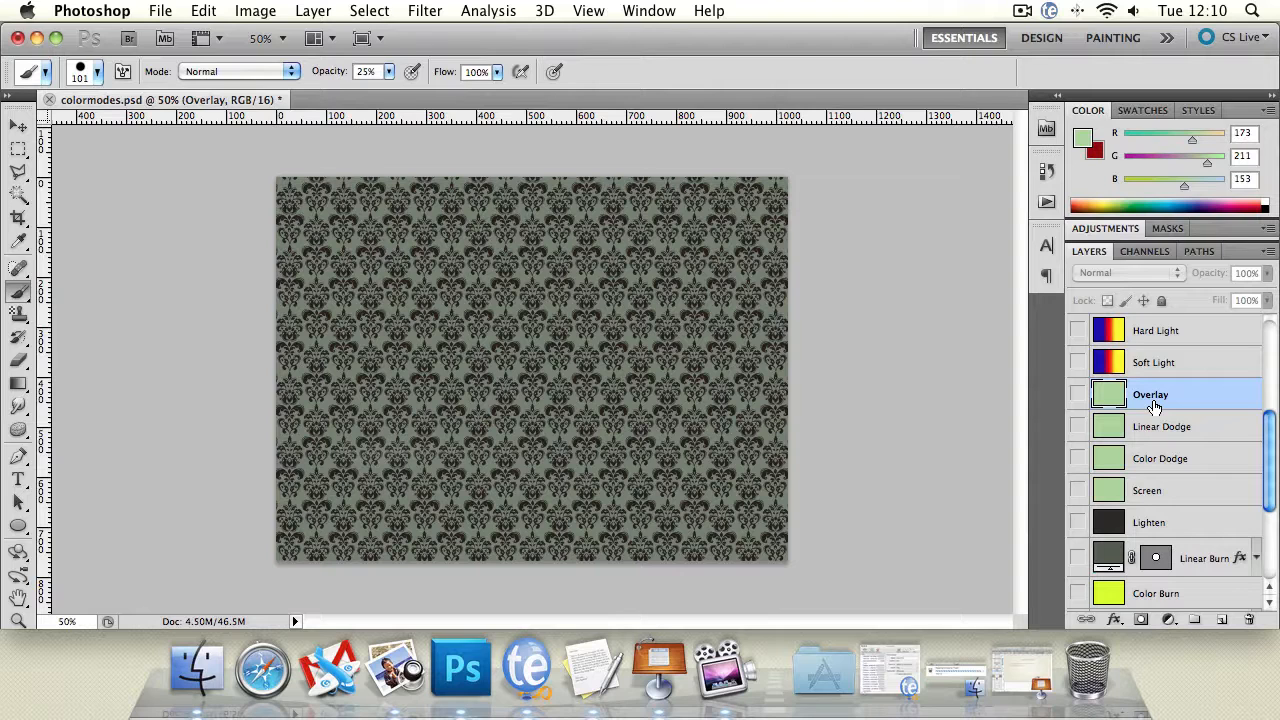
{"action": "left_click", "coordinate": [1077, 394]}
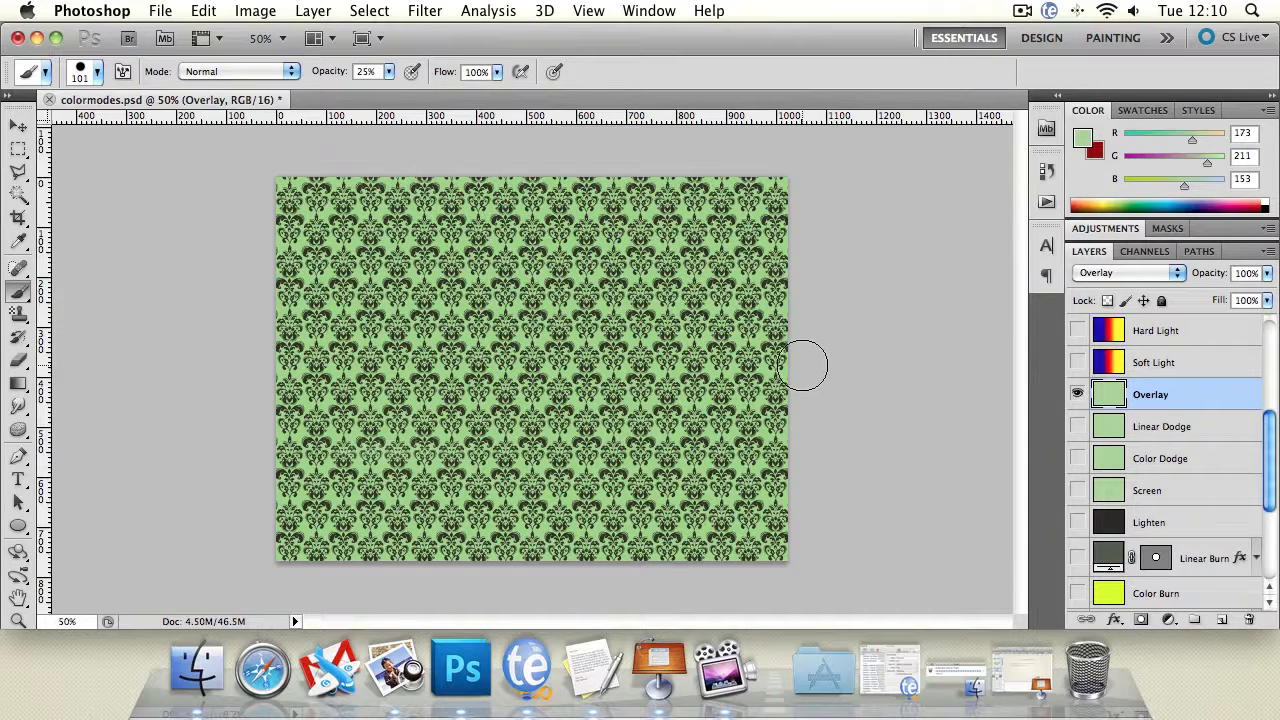
Step: Hide the Overlay layer and show the Soft Light gradient layer
{"action": "left_click", "coordinate": [1077, 395]}
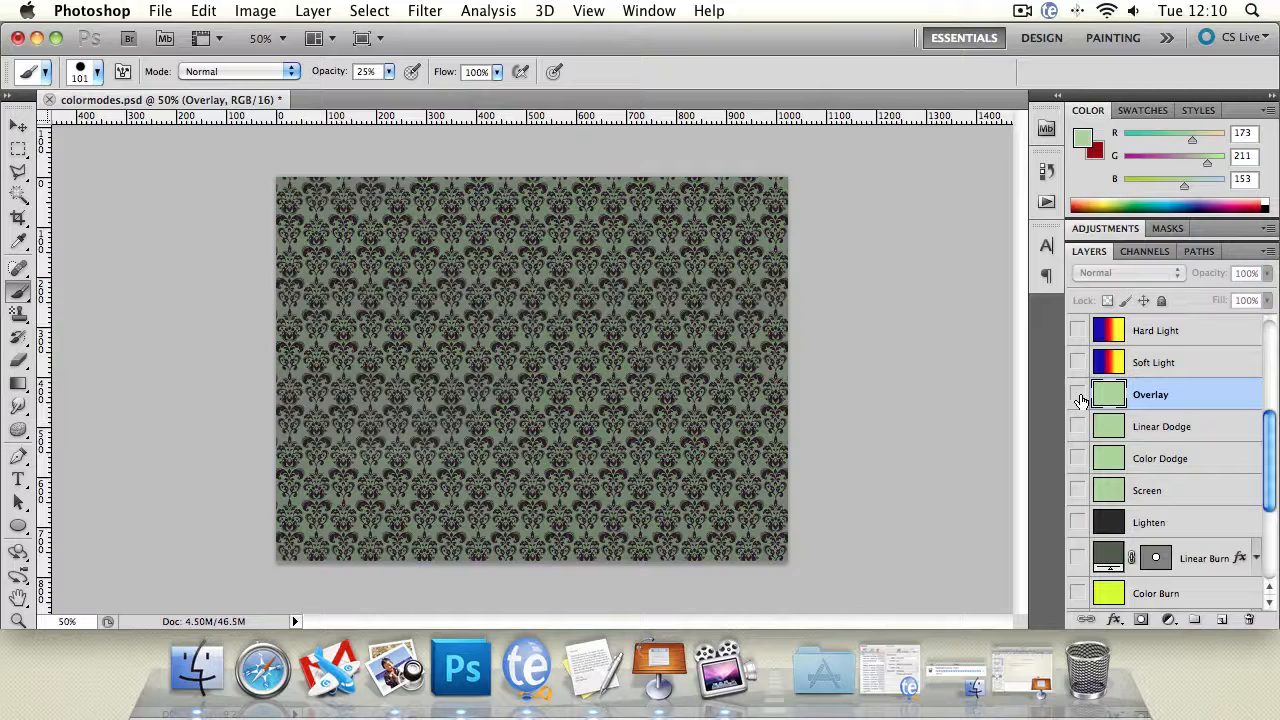
{"action": "scroll", "coordinate": [1190, 390], "scroll_direction": "up", "scroll_amount": 1}
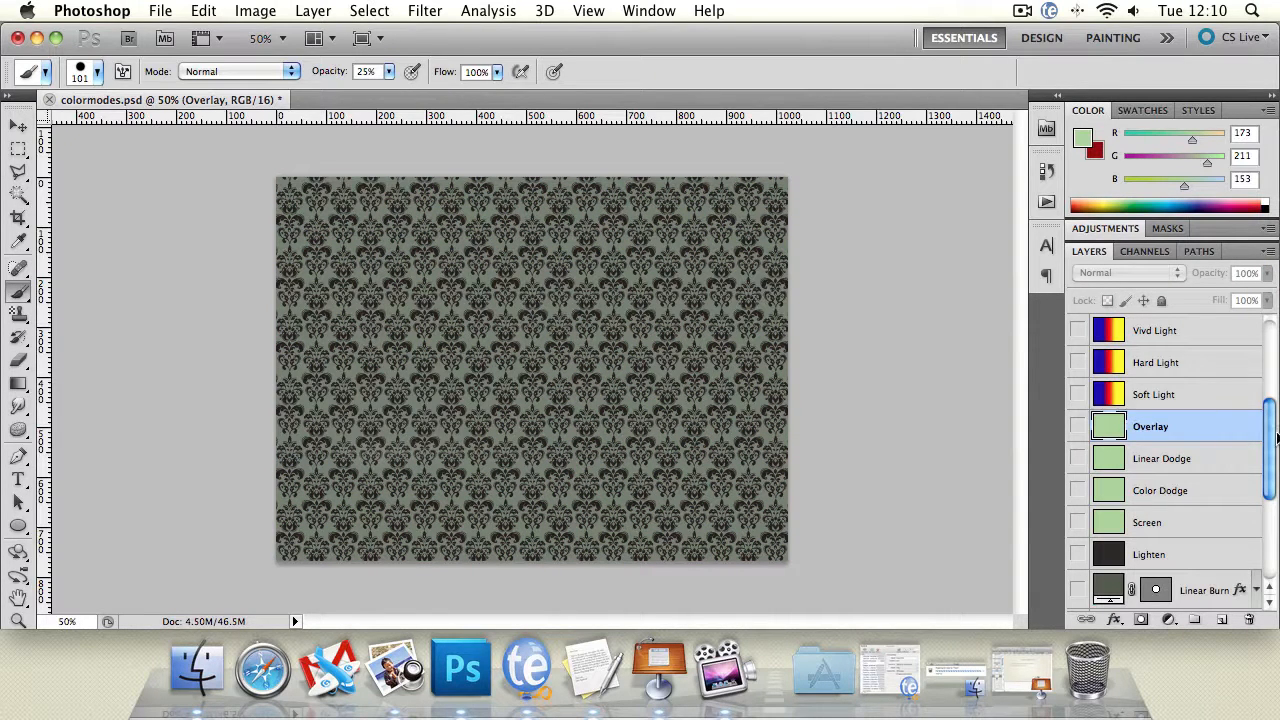
{"action": "left_click_drag", "start_coordinate": [1274, 435], "coordinate": [1272, 413]}
{"action": "scroll", "coordinate": [1272, 410], "scroll_direction": "up", "scroll_amount": 2}
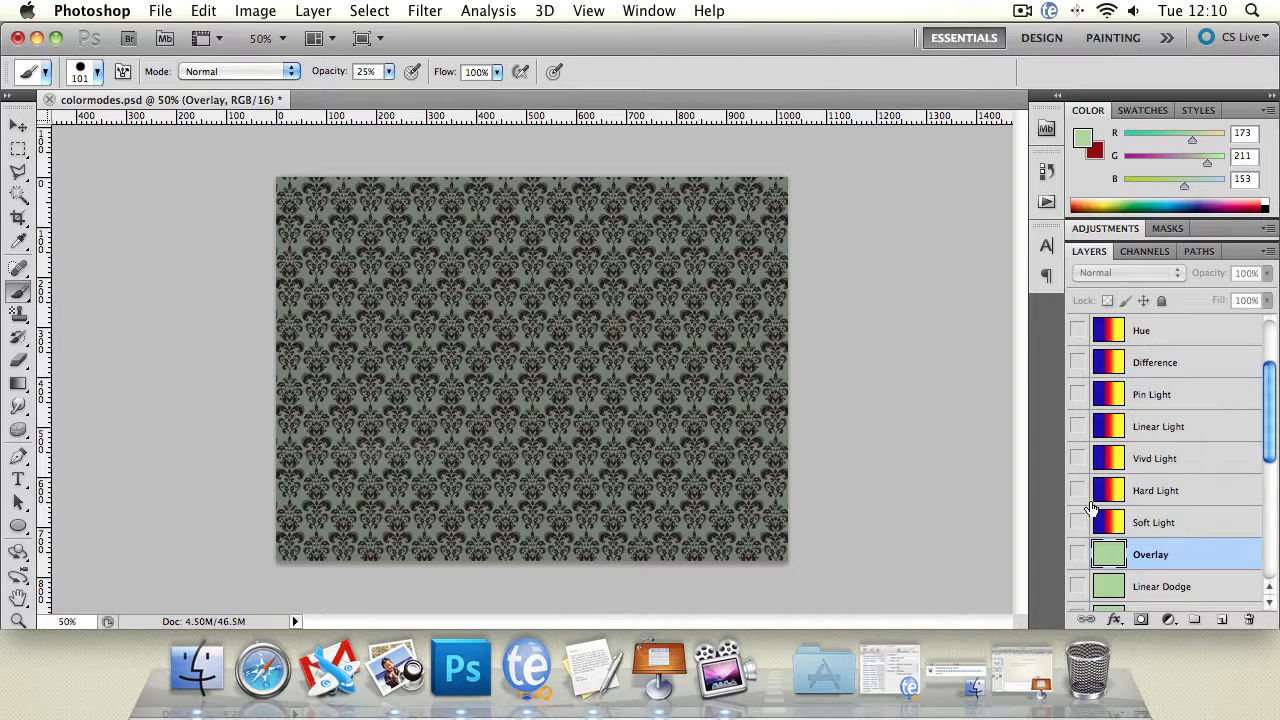
{"action": "left_click", "coordinate": [1077, 522]}
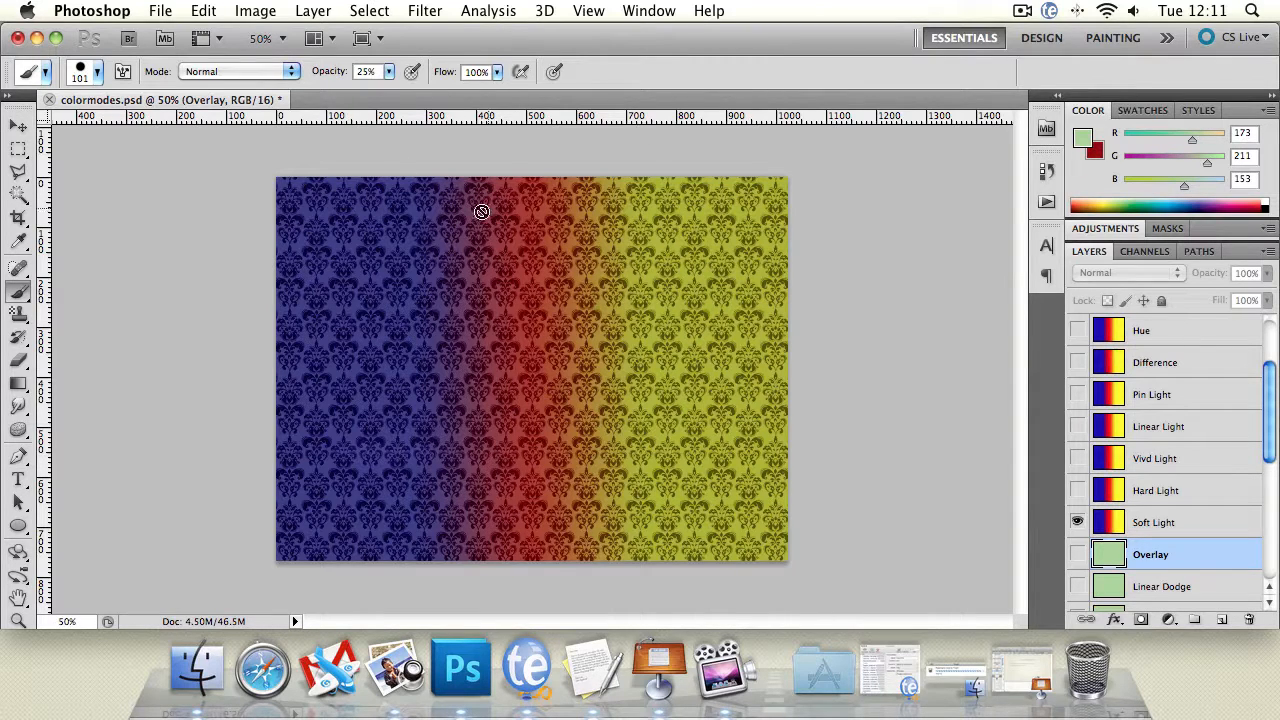
Step: Hide the Soft Light layer, then show and select the Hard Light layer
{"action": "left_click", "coordinate": [1077, 522]}
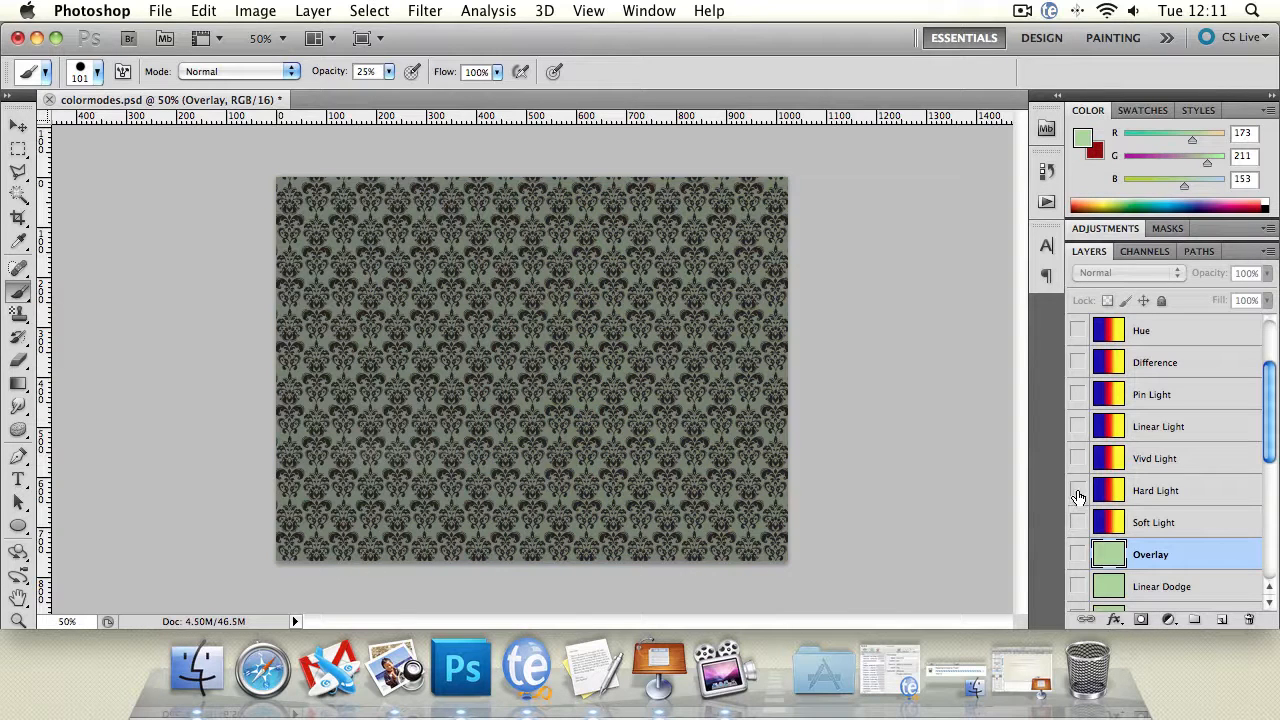
{"action": "left_click", "coordinate": [1077, 491]}
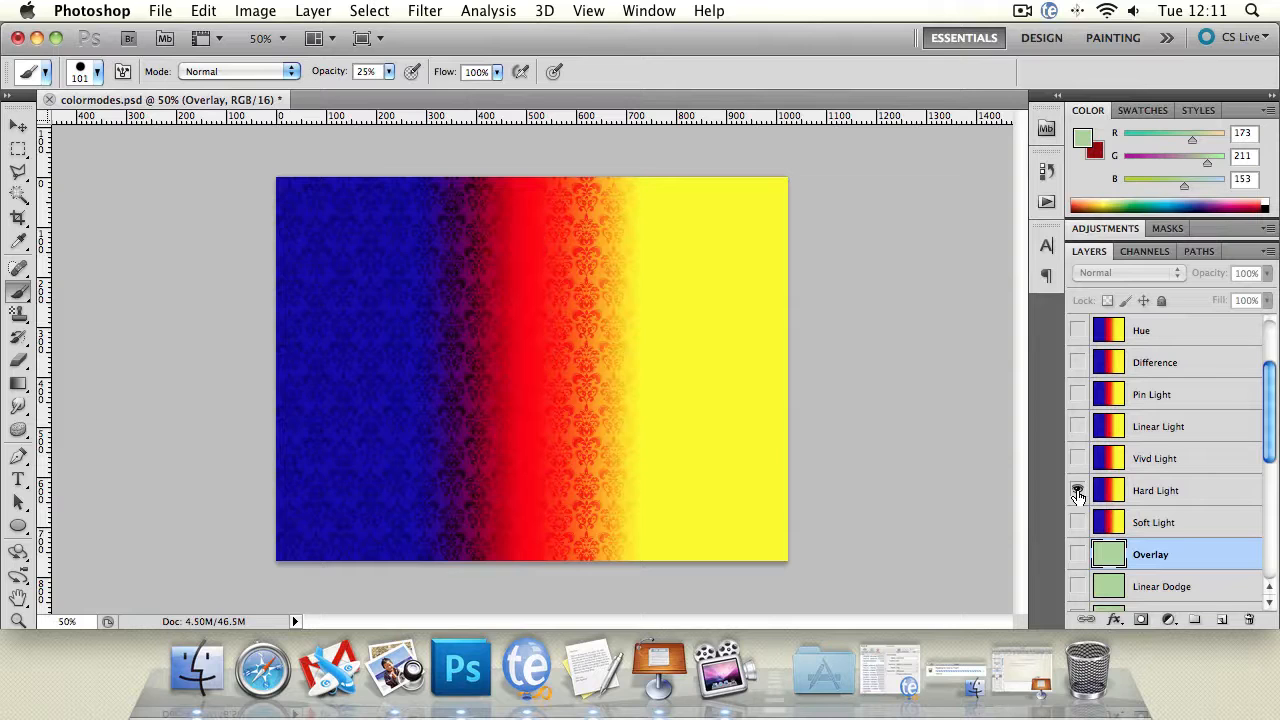
{"action": "left_click", "coordinate": [1092, 492]}
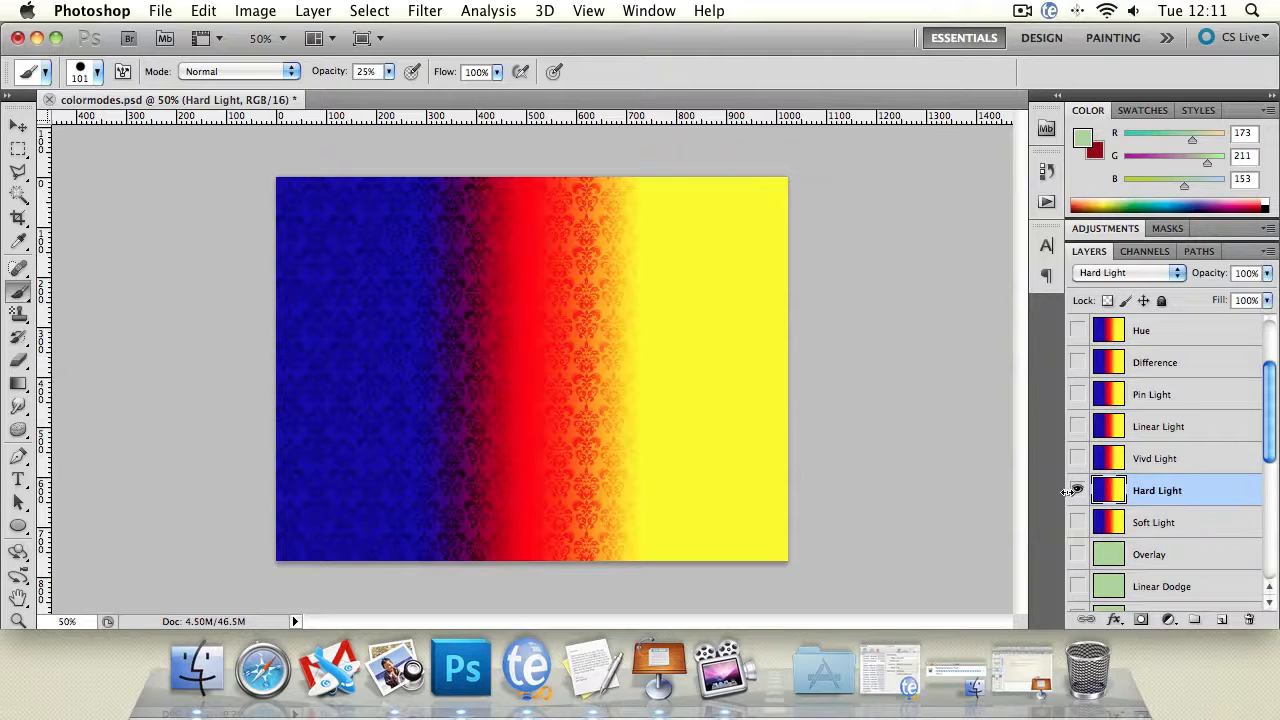
Step: Hide the Hard Light layer, then show and select the Vivd Light layer
{"action": "left_click", "coordinate": [1078, 490]}
{"action": "left_click", "coordinate": [1078, 459]}
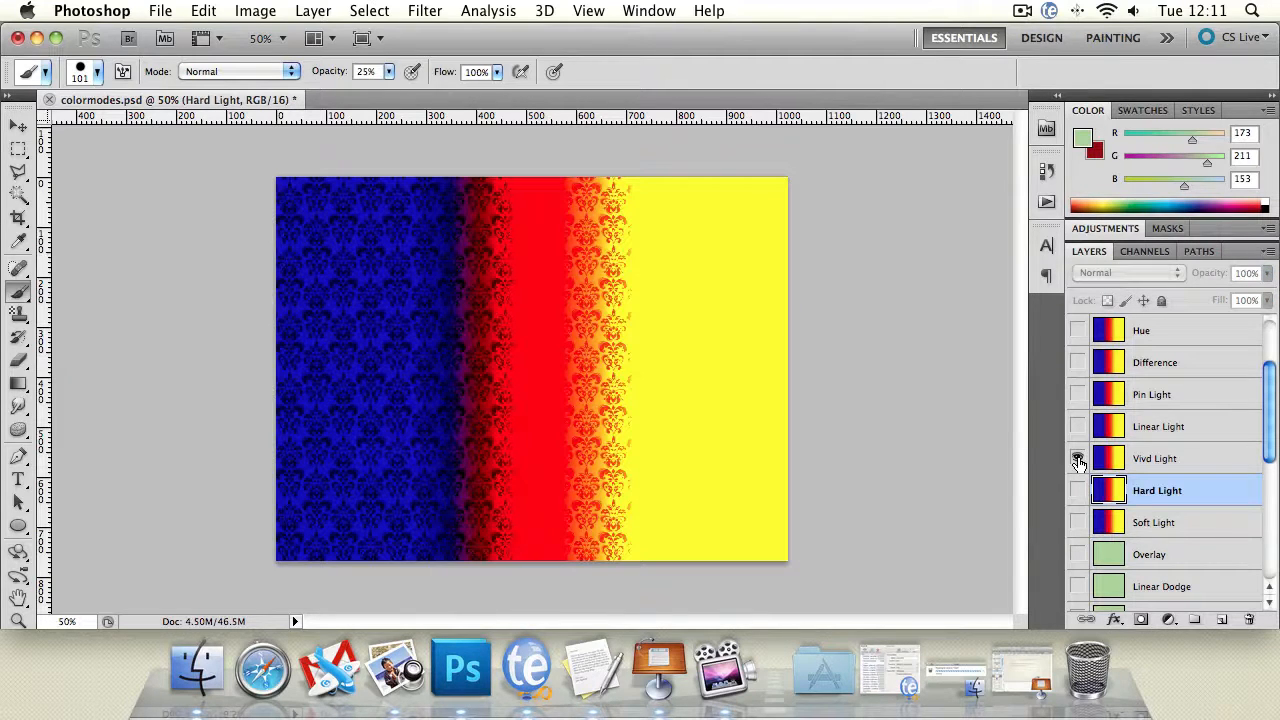
{"action": "left_click", "coordinate": [1200, 458]}
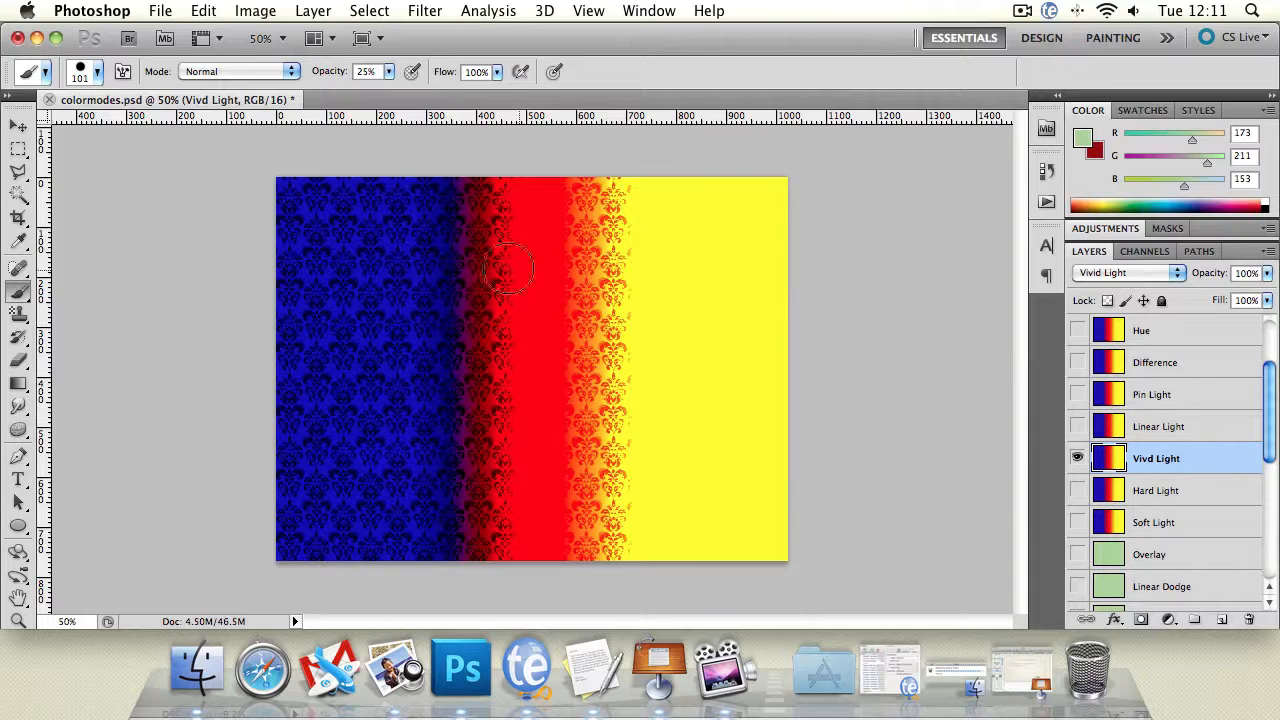
Step: Switch to the Move tool and deselect the Vivd Light layer to view the canvas without transform controls
{"action": "left_click", "coordinate": [18, 126]}
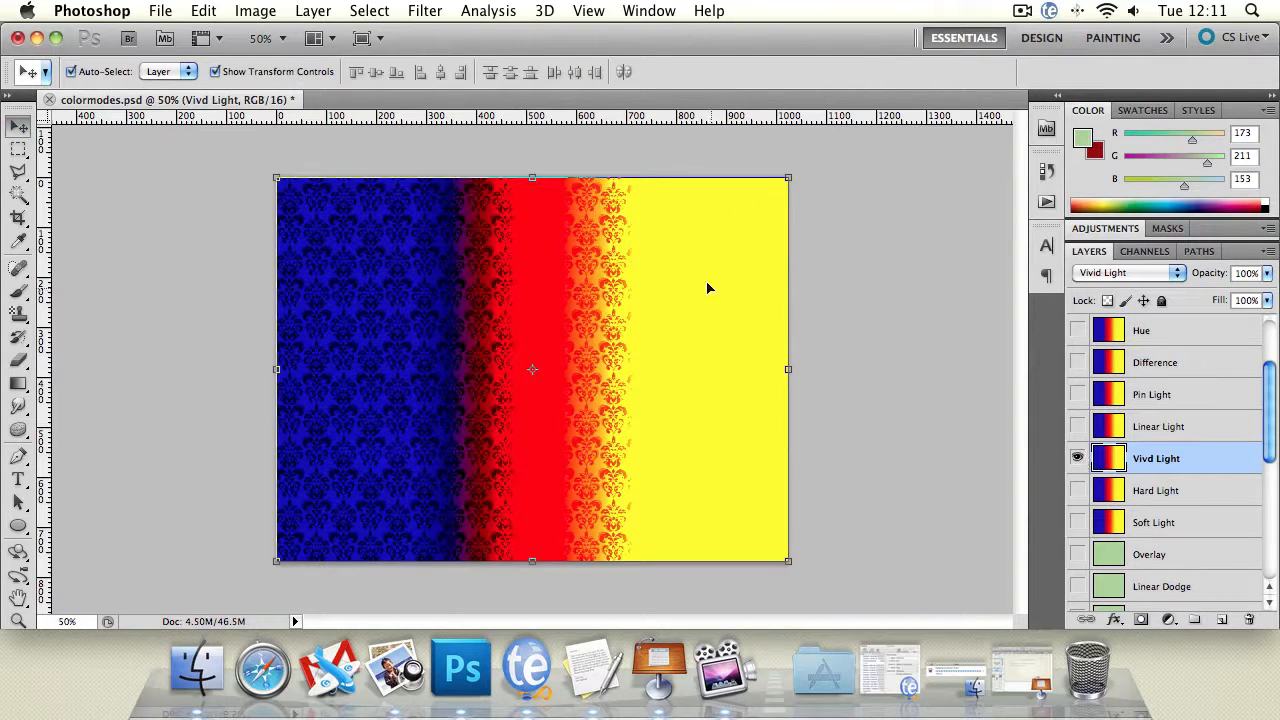
{"action": "left_click", "coordinate": [855, 318]}
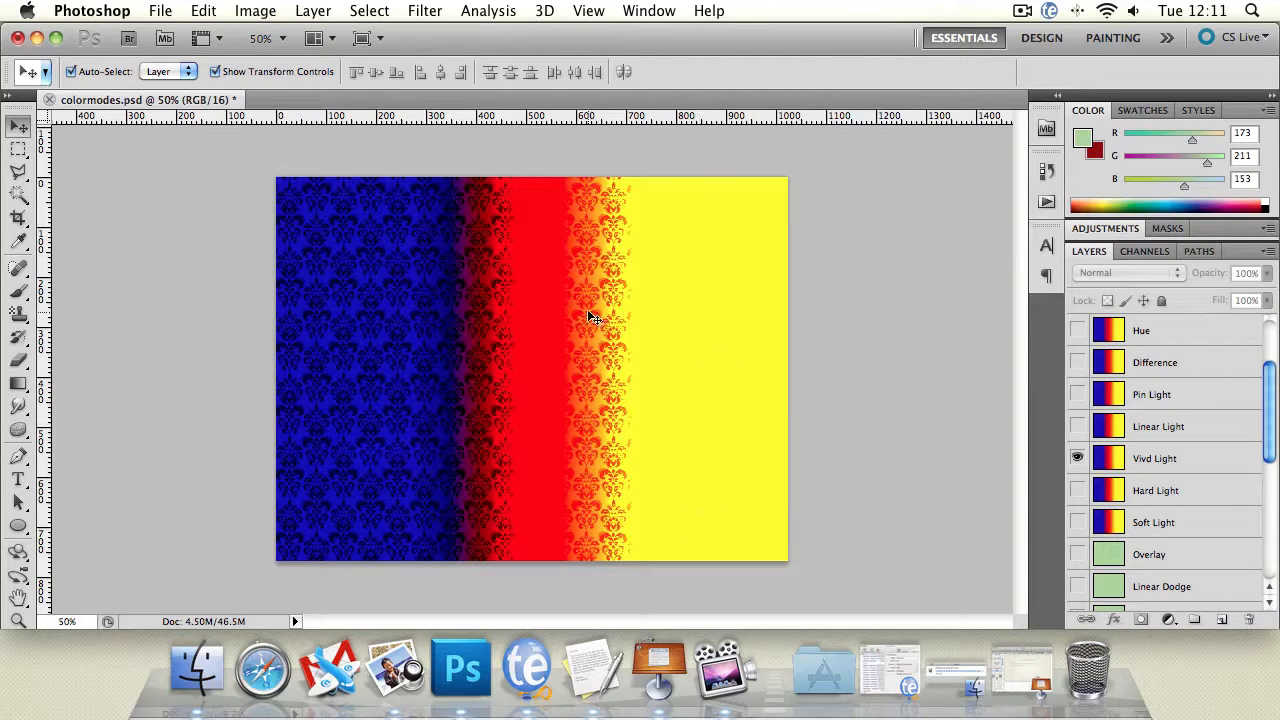
Step: Hide the Vivd Light layer and show the Linear Light layer over the damask pattern
{"action": "left_click", "coordinate": [1077, 458]}
{"action": "left_click", "coordinate": [1078, 426]}
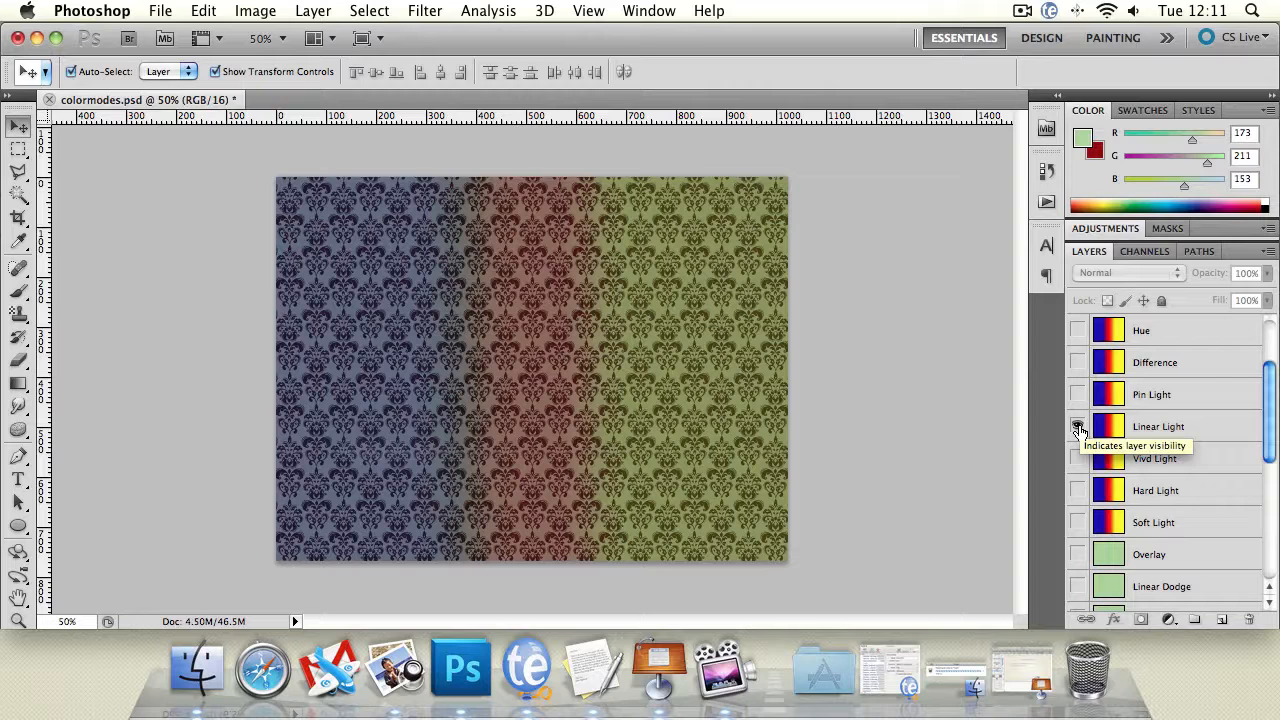
{"action": "mouse_move", "coordinate": [1268, 366]}
{"action": "left_mouse_down"}
{"action": "mouse_move", "coordinate": [1271, 450]}
{"action": "mouse_move", "coordinate": [1214, 531]}
{"action": "left_mouse_up"}
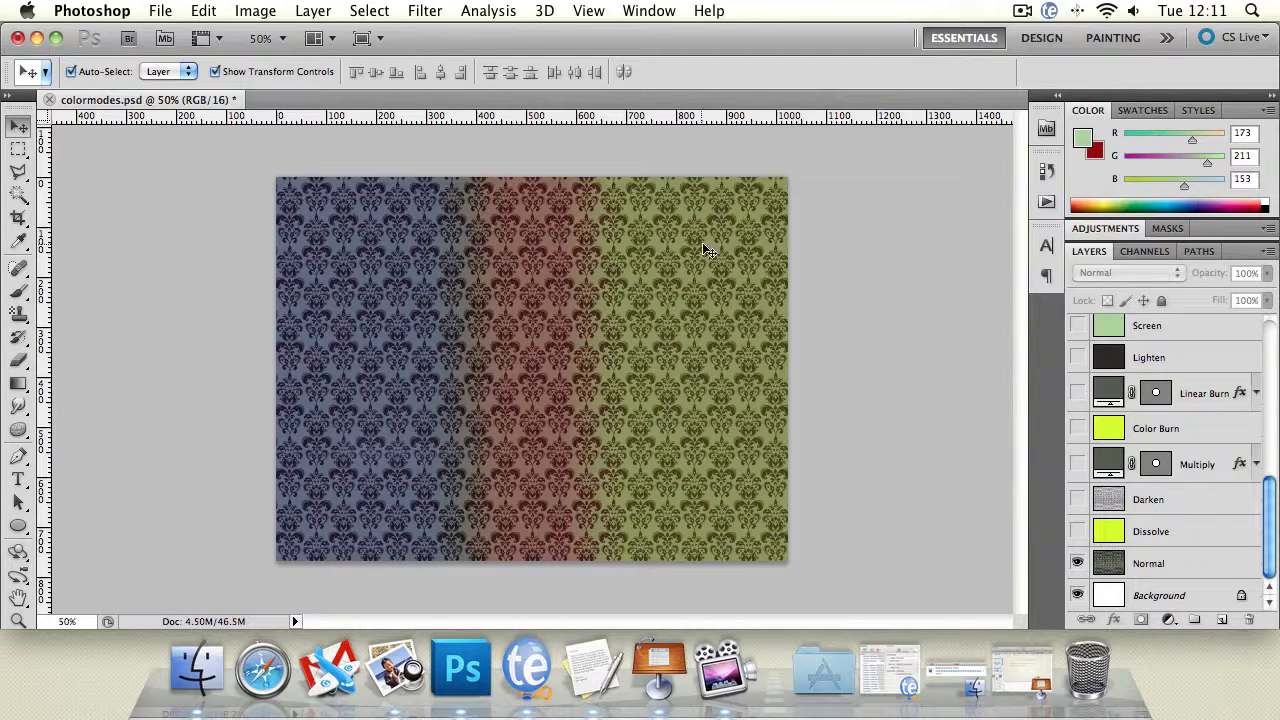
{"action": "left_click_drag", "start_coordinate": [1271, 494], "coordinate": [1268, 372]}
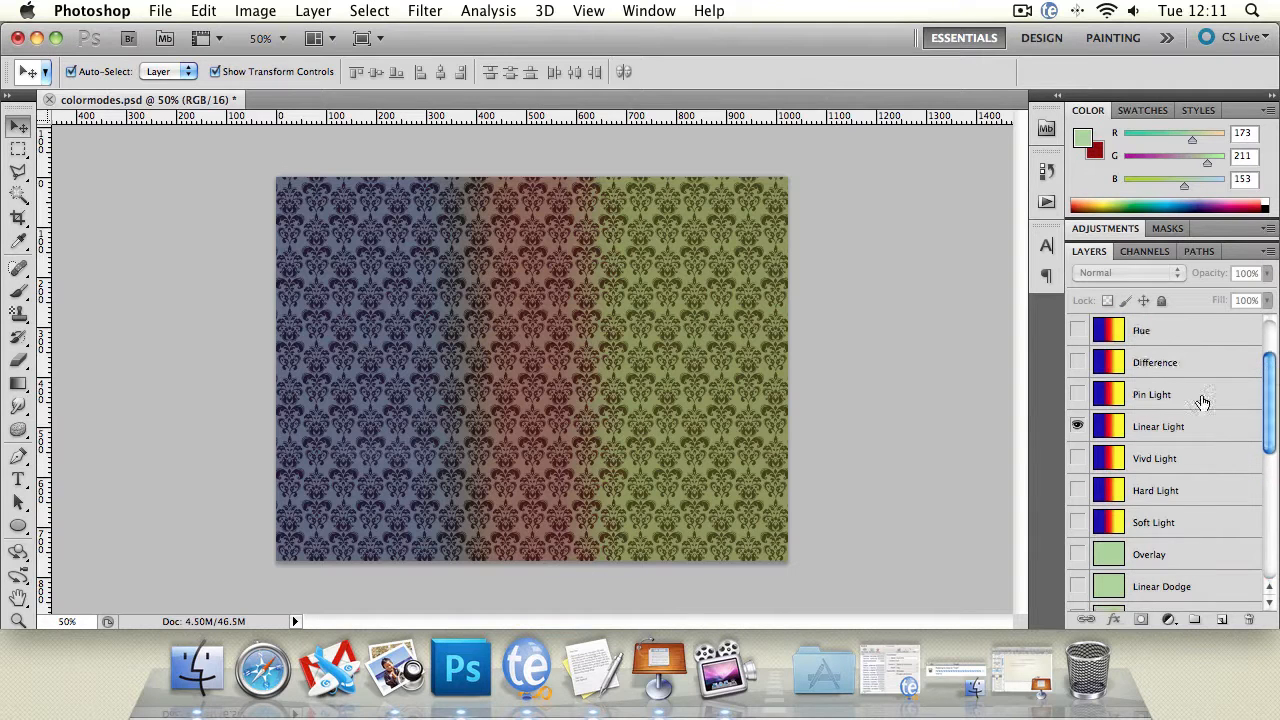
Step: Hide the Linear Light layer and show the Pin Light layer
{"action": "left_click", "coordinate": [1079, 427]}
{"action": "left_click", "coordinate": [1078, 397]}
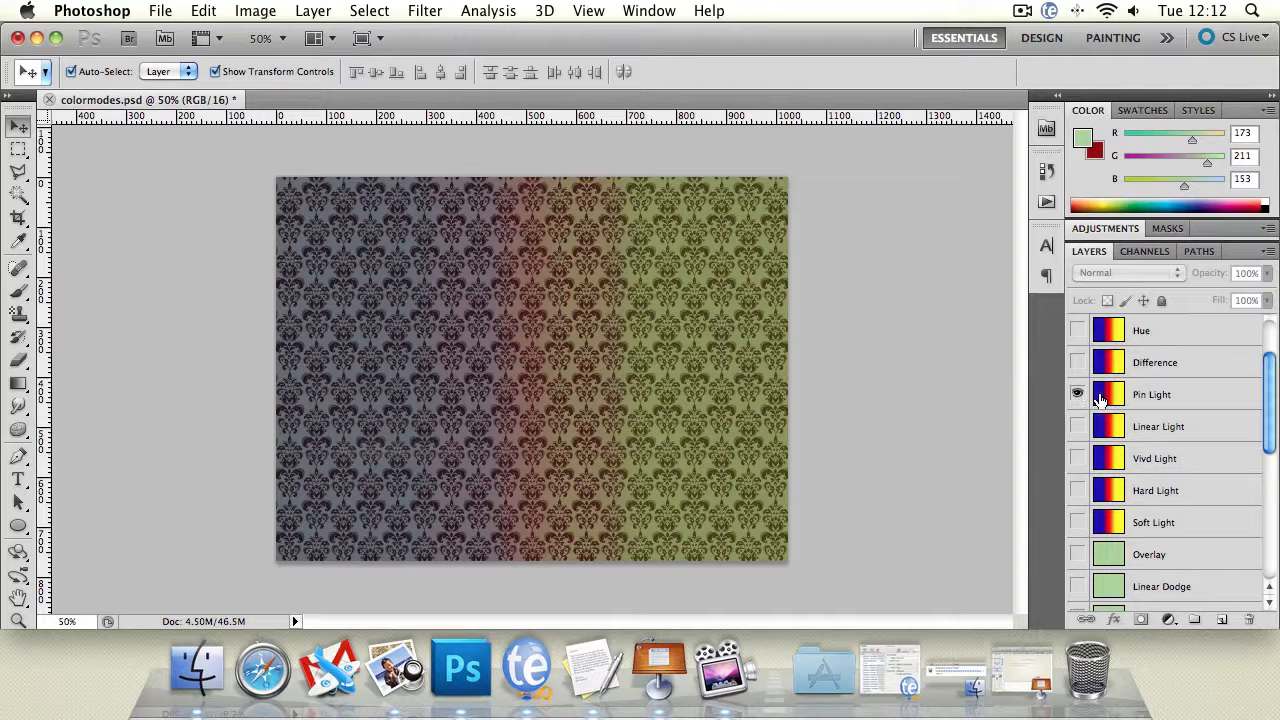
Step: Hide the Pin Light layer and show the Difference layer
{"action": "scroll", "coordinate": [1273, 388], "scroll_direction": "up", "scroll_amount": 3}
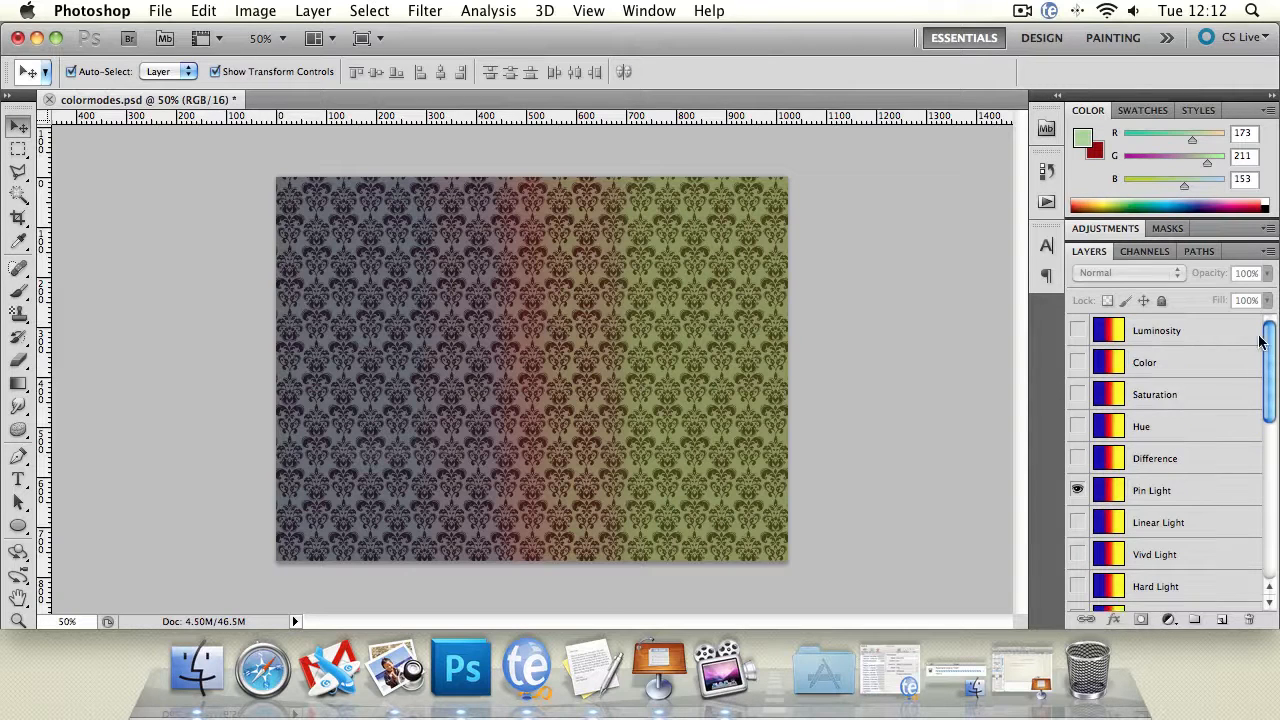
{"action": "left_click", "coordinate": [1078, 490]}
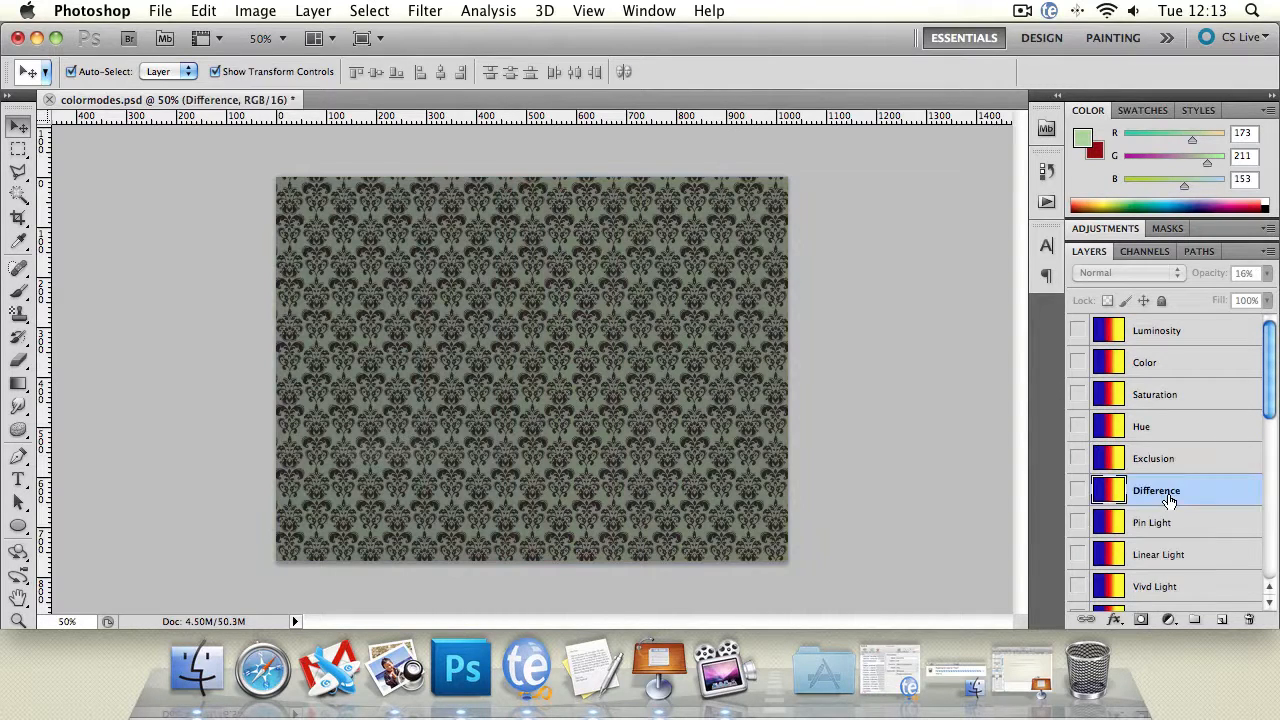
{"action": "left_click", "coordinate": [1079, 492]}
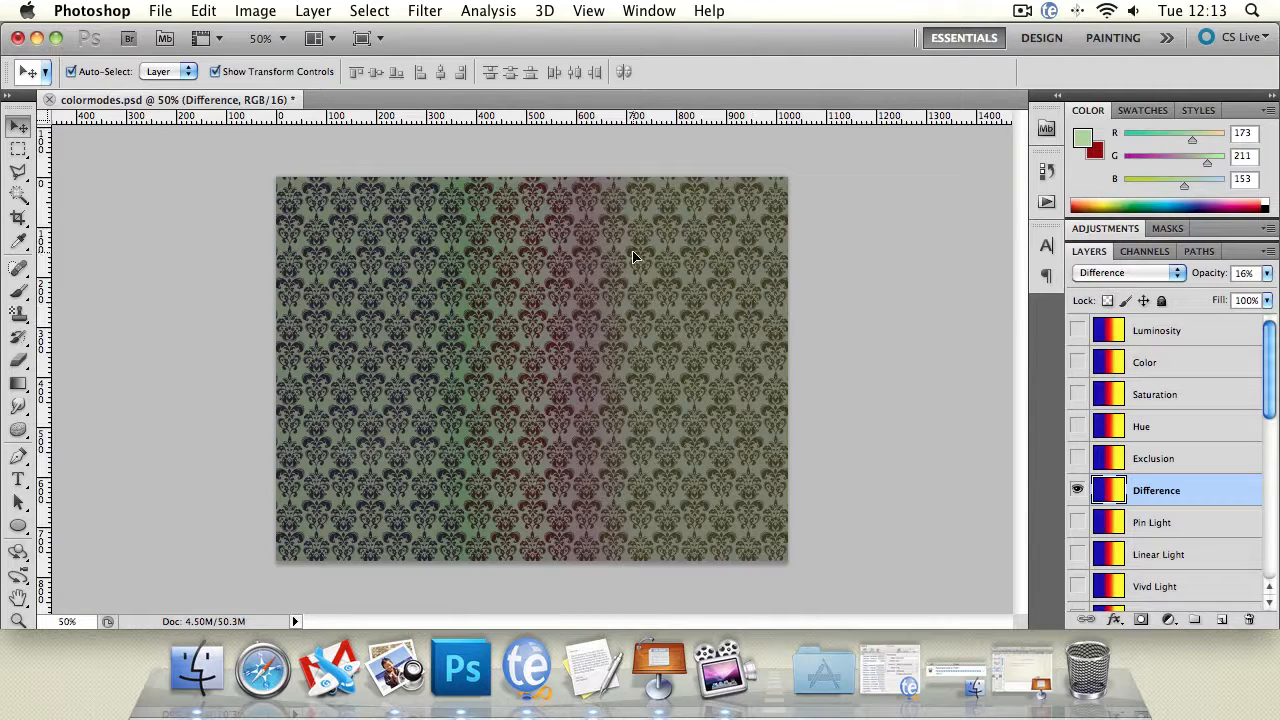
Step: Hide the Difference layer, then toggle the Exclusion layer's visibility to preview its effect and leave it hidden
{"action": "left_click", "coordinate": [1077, 490]}
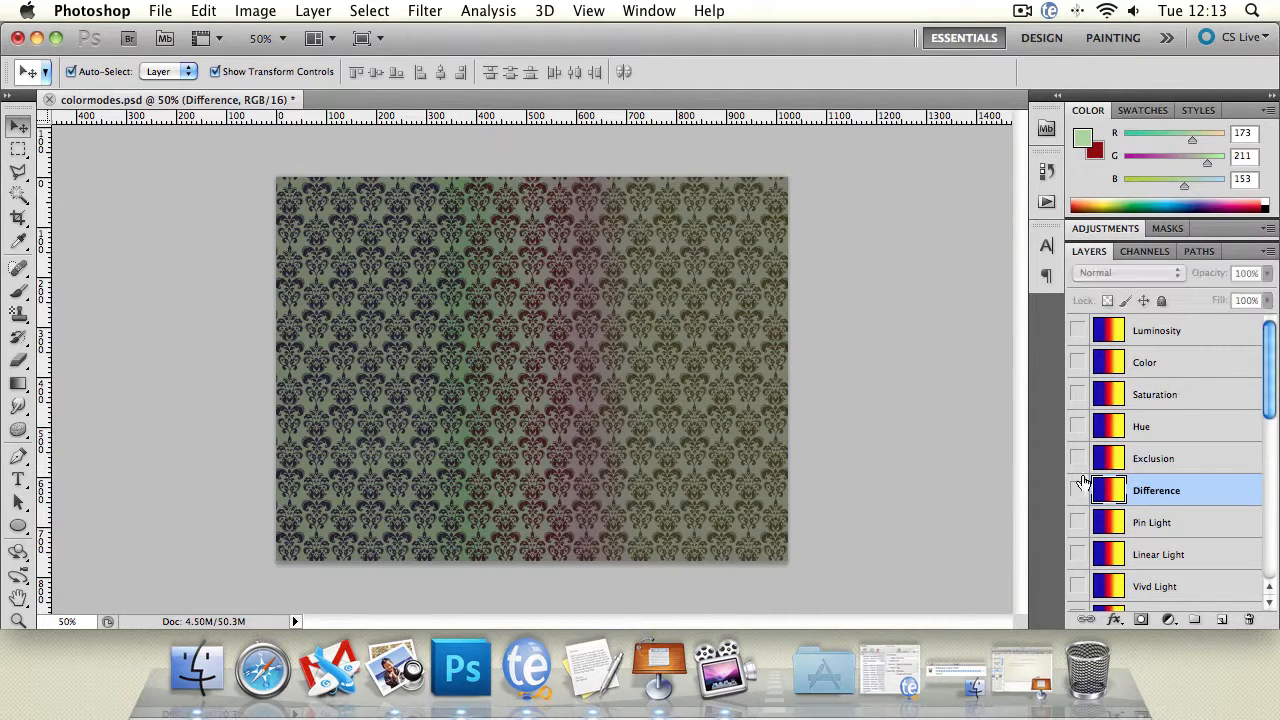
{"action": "left_click", "coordinate": [1077, 458]}
{"action": "left_click", "coordinate": [1077, 460]}
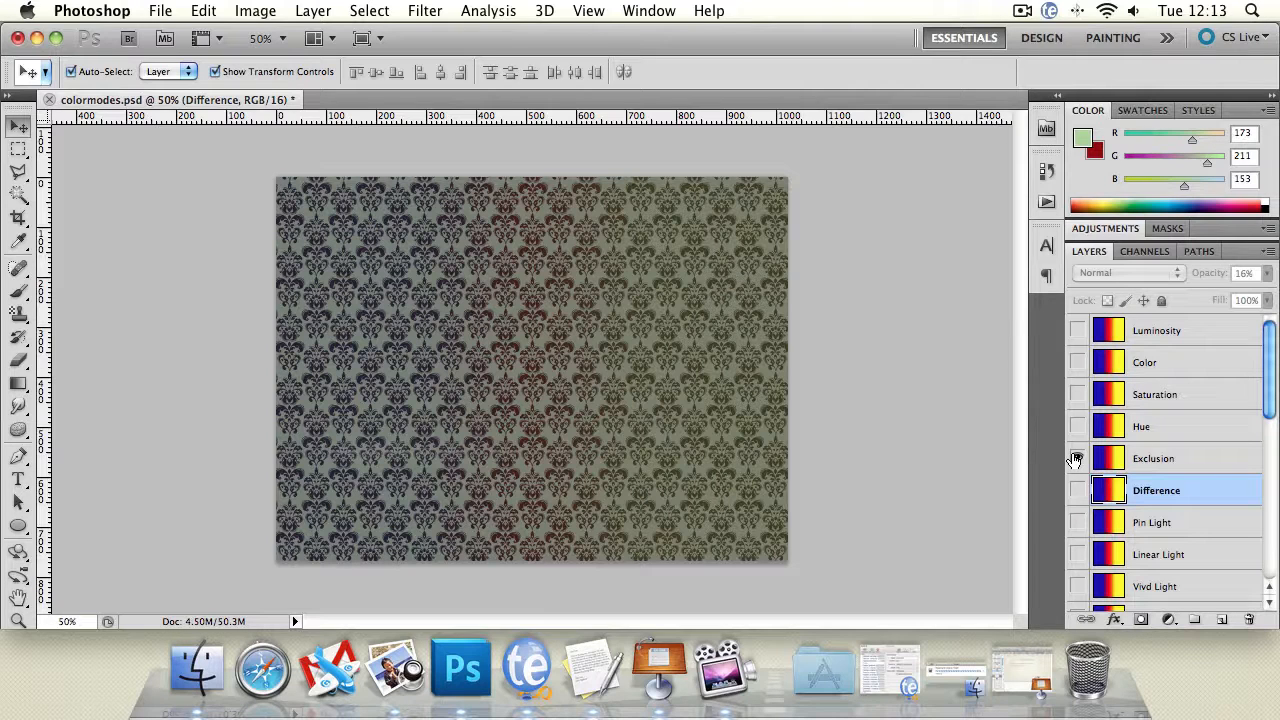
{"action": "left_click", "coordinate": [1077, 458]}
{"action": "left_click", "coordinate": [1077, 458]}
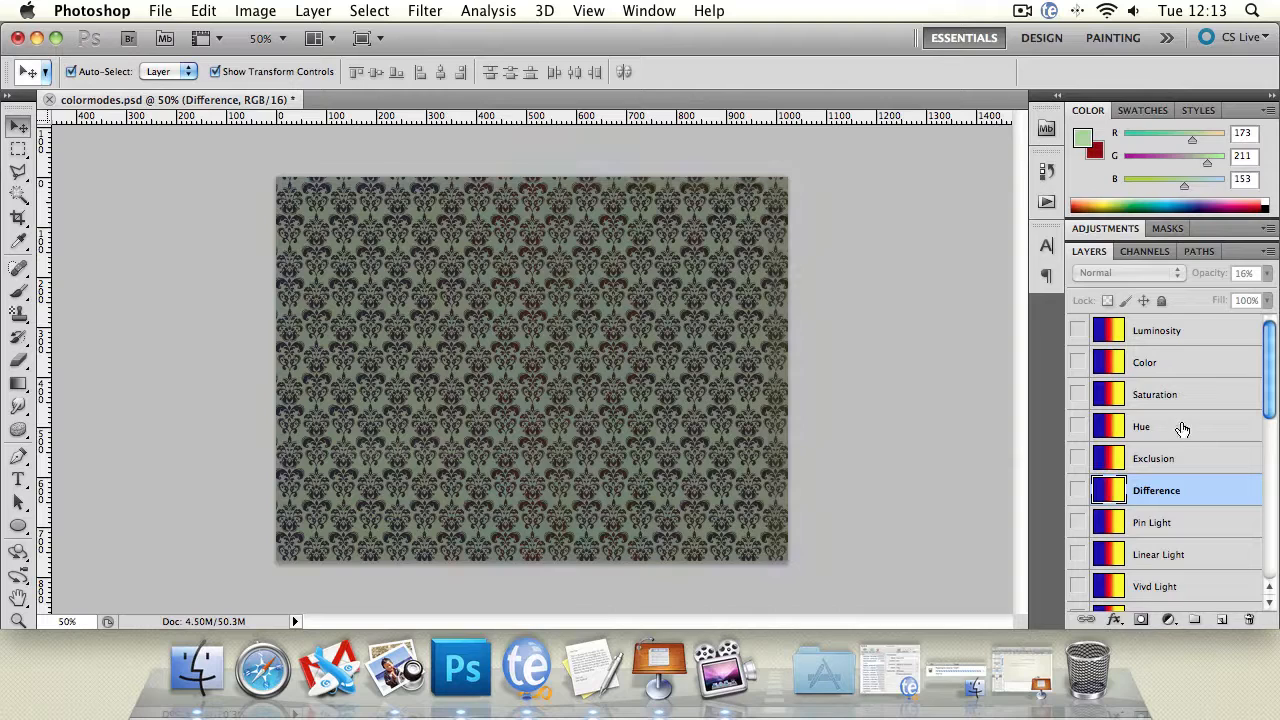
Step: Preview the Hue layer over the damask pattern, hide it, and do the same with the Saturation layer
{"action": "left_click", "coordinate": [1182, 428]}
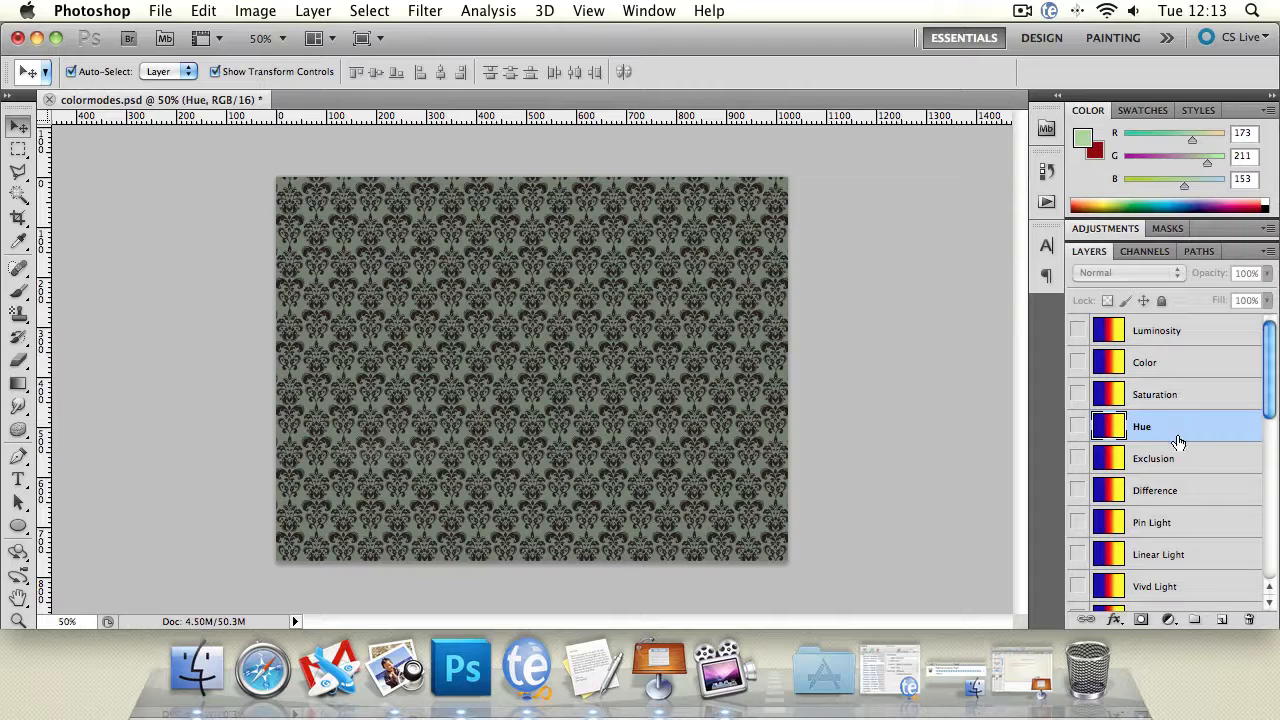
{"action": "left_click", "coordinate": [1078, 427]}
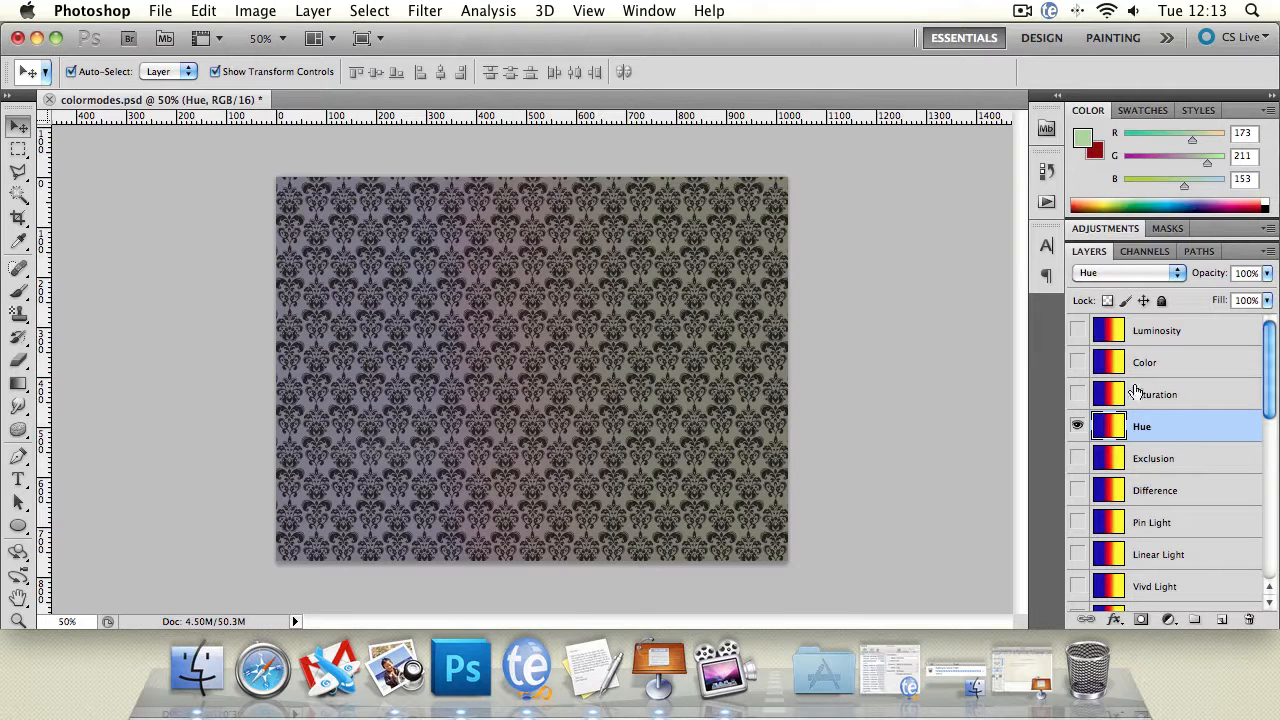
{"action": "left_click", "coordinate": [1078, 427]}
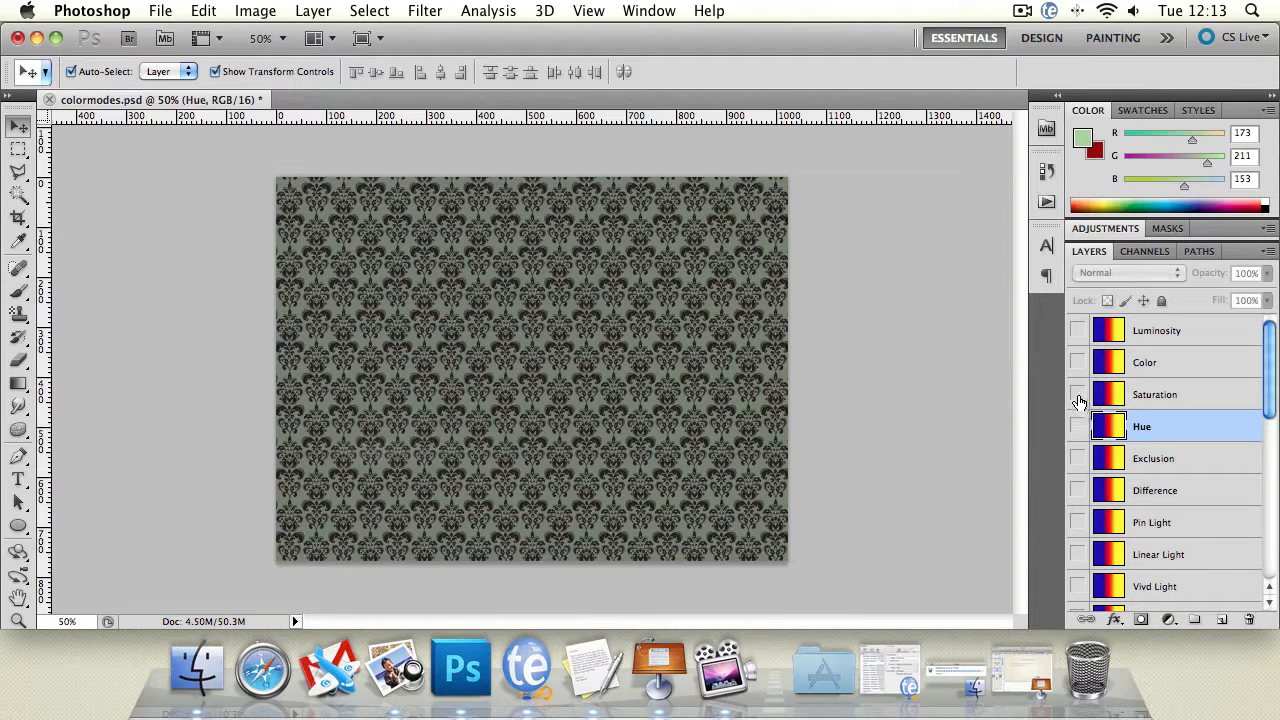
{"action": "left_click", "coordinate": [1078, 395]}
{"action": "left_click", "coordinate": [1077, 396]}
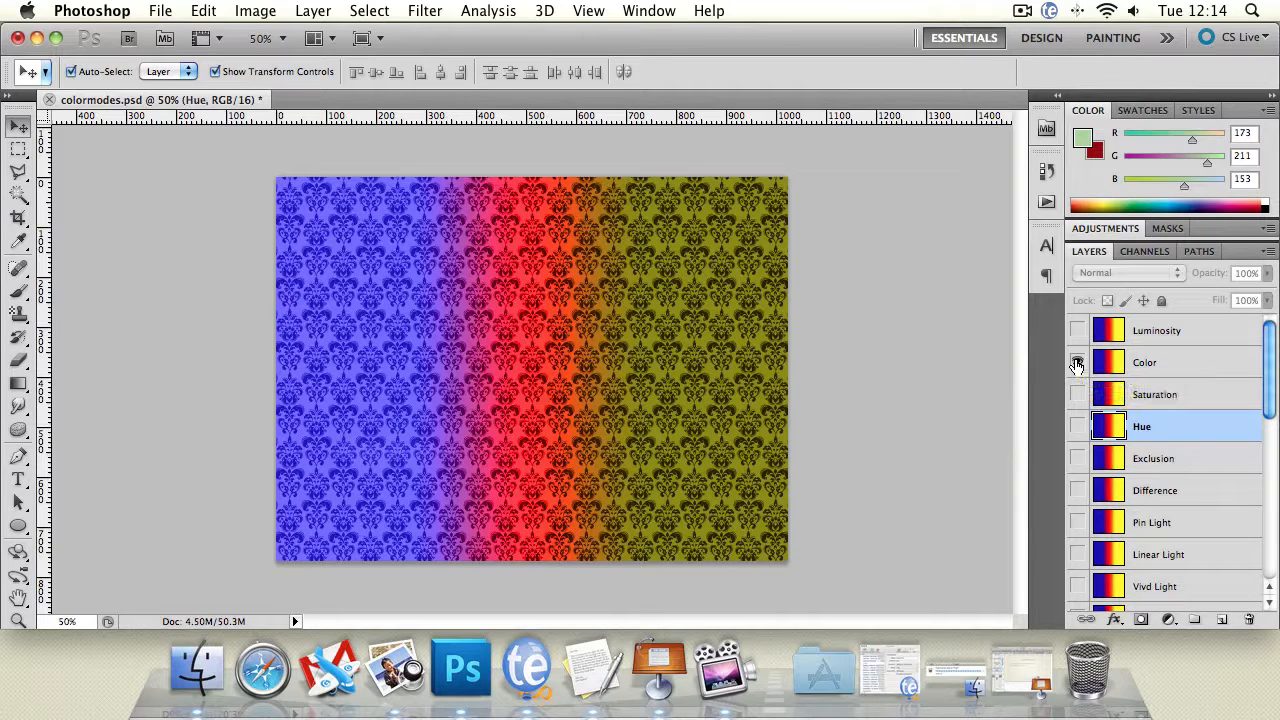
Step: Preview the Color layer and then the Luminosity layer over the damask pattern, leaving both hidden
{"action": "left_click", "coordinate": [1077, 363]}
{"action": "left_click", "coordinate": [1077, 363]}
{"action": "left_click", "coordinate": [1077, 330]}
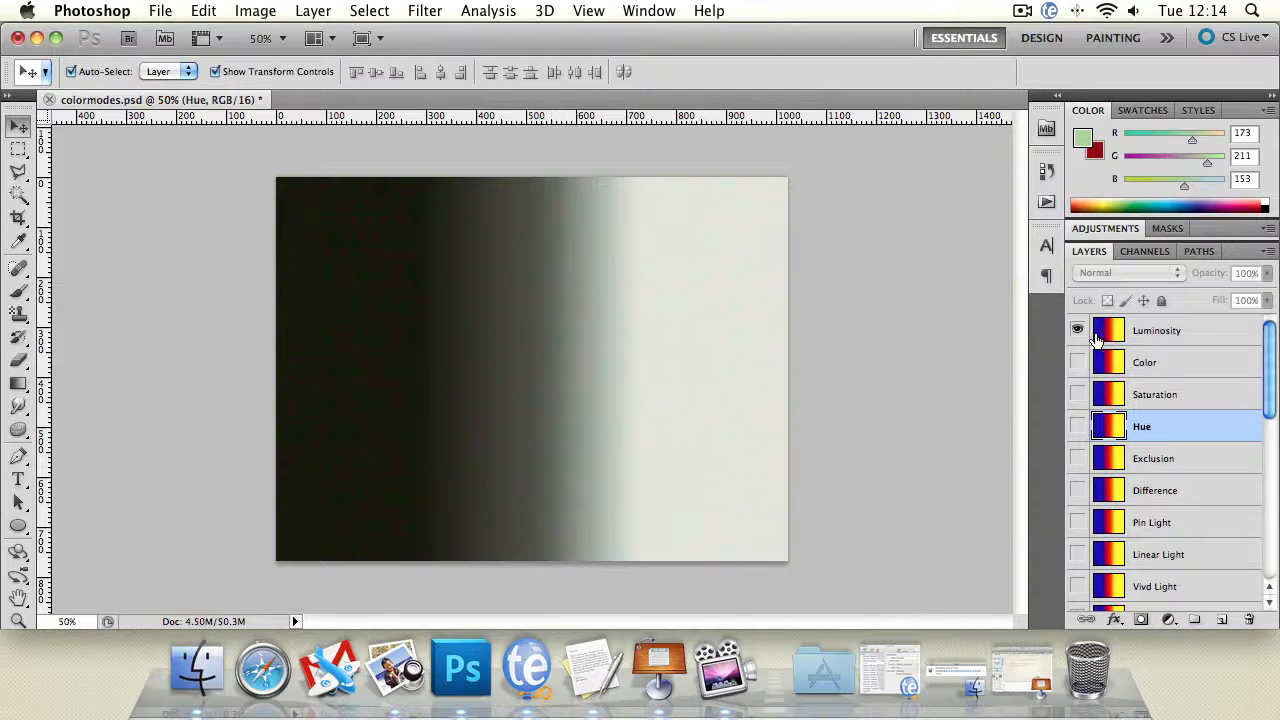
{"action": "left_click", "coordinate": [1222, 334]}
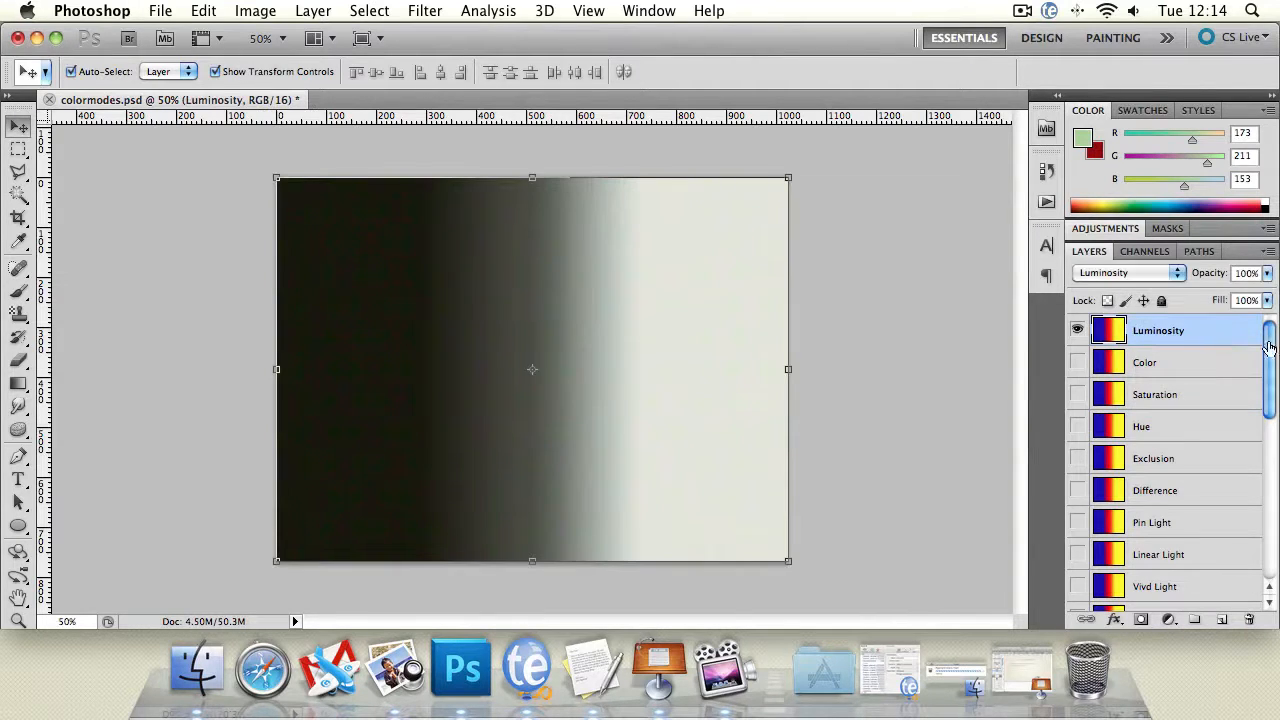
{"action": "mouse_move", "coordinate": [1273, 343]}
{"action": "left_mouse_down"}
{"action": "mouse_move", "coordinate": [1273, 508]}
{"action": "mouse_move", "coordinate": [1273, 343]}
{"action": "left_mouse_up"}
{"action": "left_click", "coordinate": [1075, 333]}
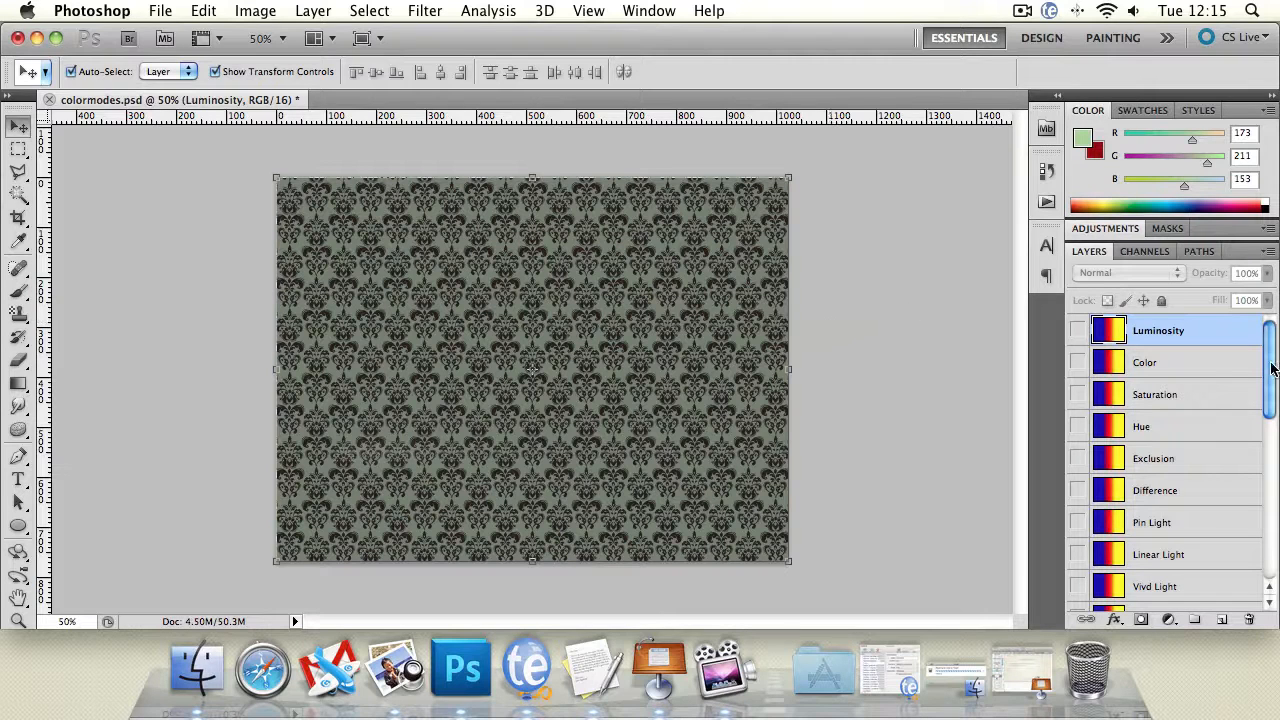
{"action": "mouse_move", "coordinate": [1270, 370]}
{"action": "left_mouse_down"}
{"action": "mouse_move", "coordinate": [1268, 515]}
{"action": "mouse_move", "coordinate": [1270, 395]}
{"action": "left_mouse_up"}
Step: Create a new blank document with a white background
{"action": "left_click", "coordinate": [160, 10]}
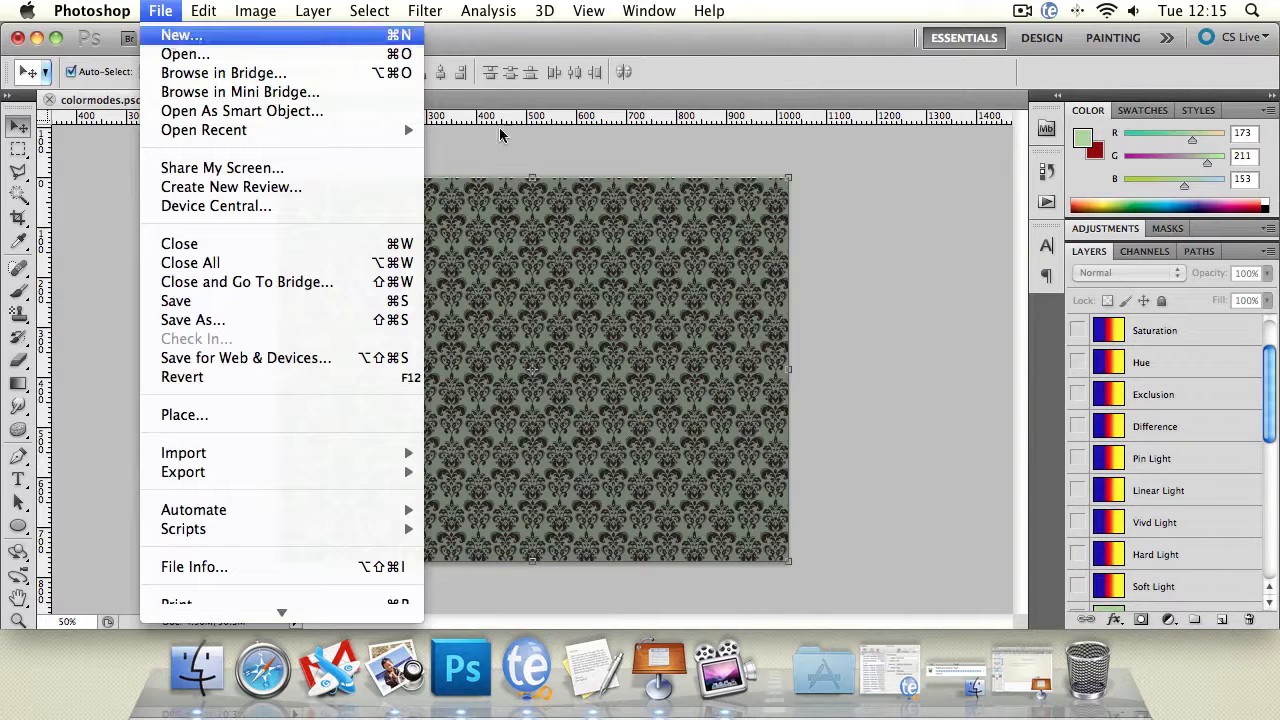
{"action": "left_click", "coordinate": [200, 34]}
{"action": "left_click", "coordinate": [836, 172]}
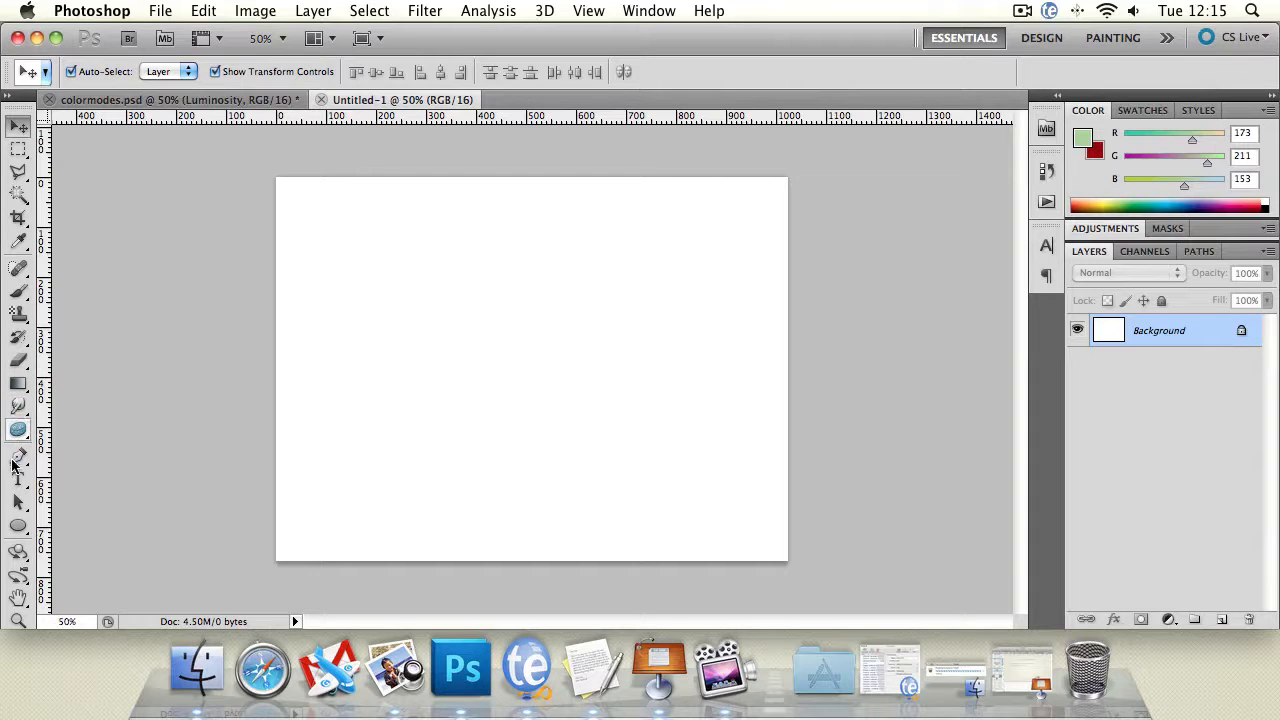
Step: Draw a rounded rectangle with a 99 px radius, about 590 by 495 px, around the canvas centre and move it slightly up and left
{"action": "left_click_drag", "start_coordinate": [18, 526], "coordinate": [97, 516]}
{"action": "left_click", "coordinate": [115, 421]}
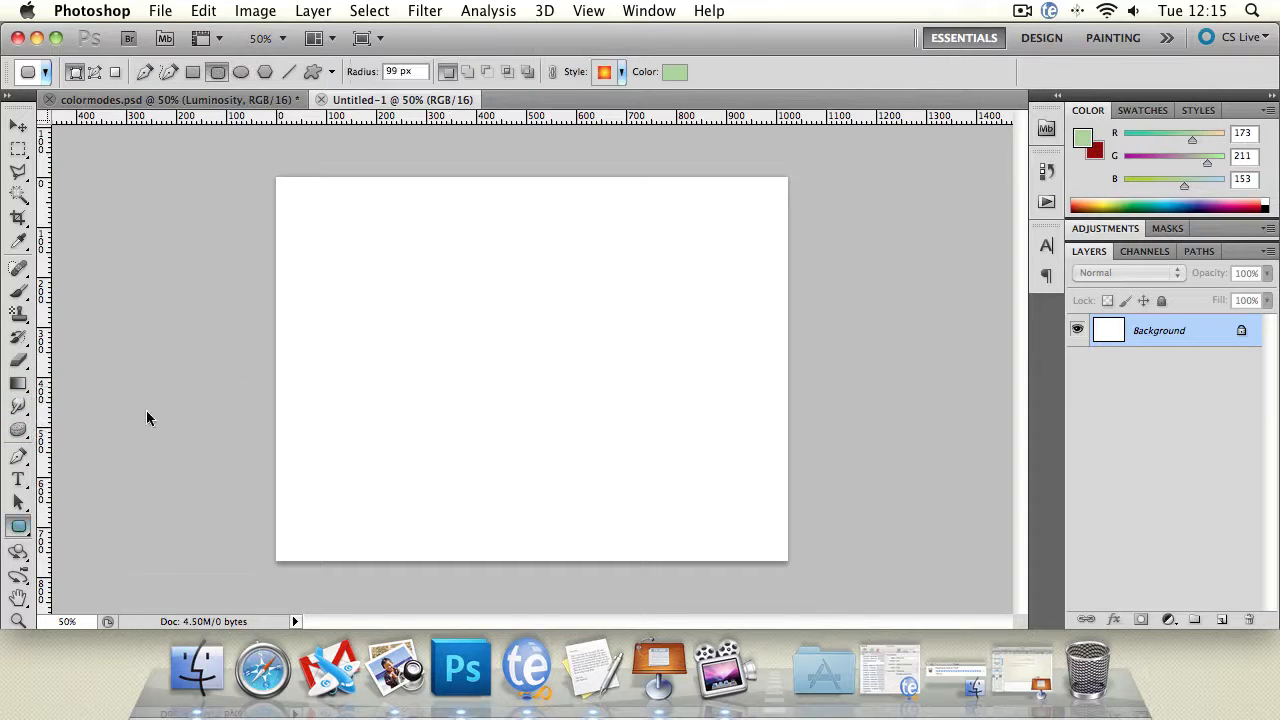
{"action": "left_click_drag", "start_coordinate": [381, 255], "coordinate": [676, 503]}
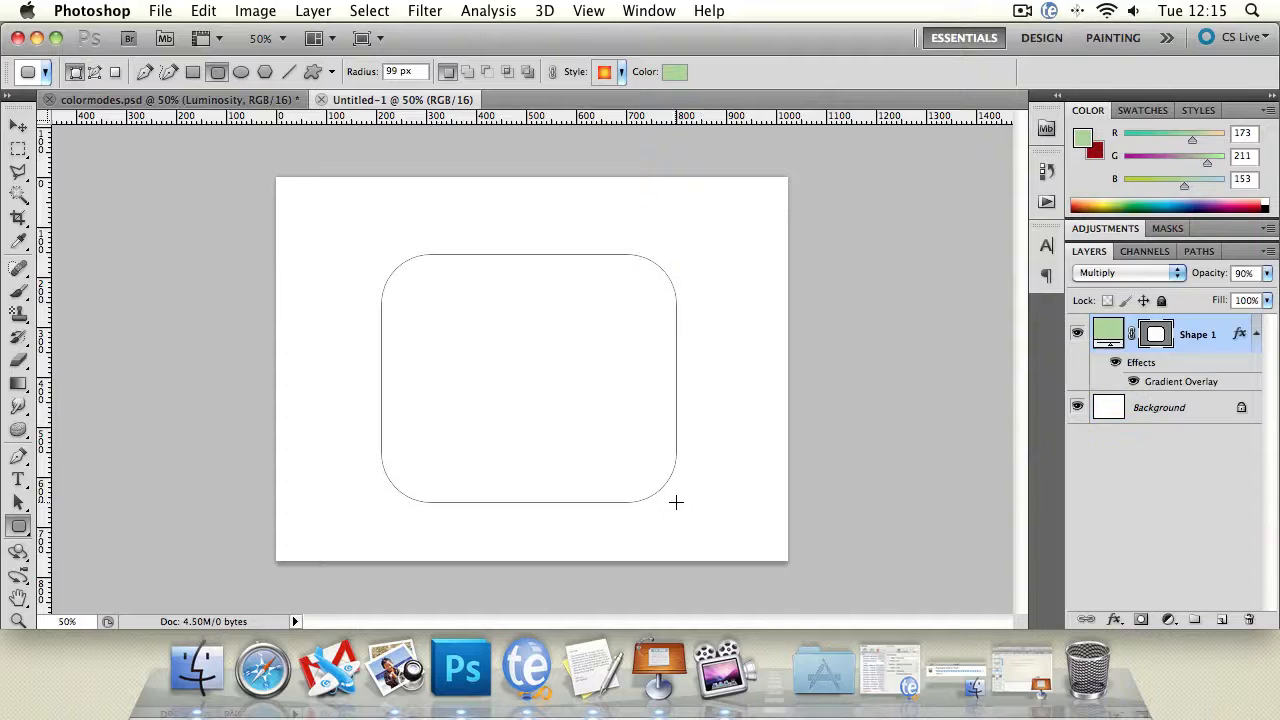
{"action": "left_click", "coordinate": [18, 128]}
{"action": "left_click_drag", "start_coordinate": [533, 313], "coordinate": [528, 307]}
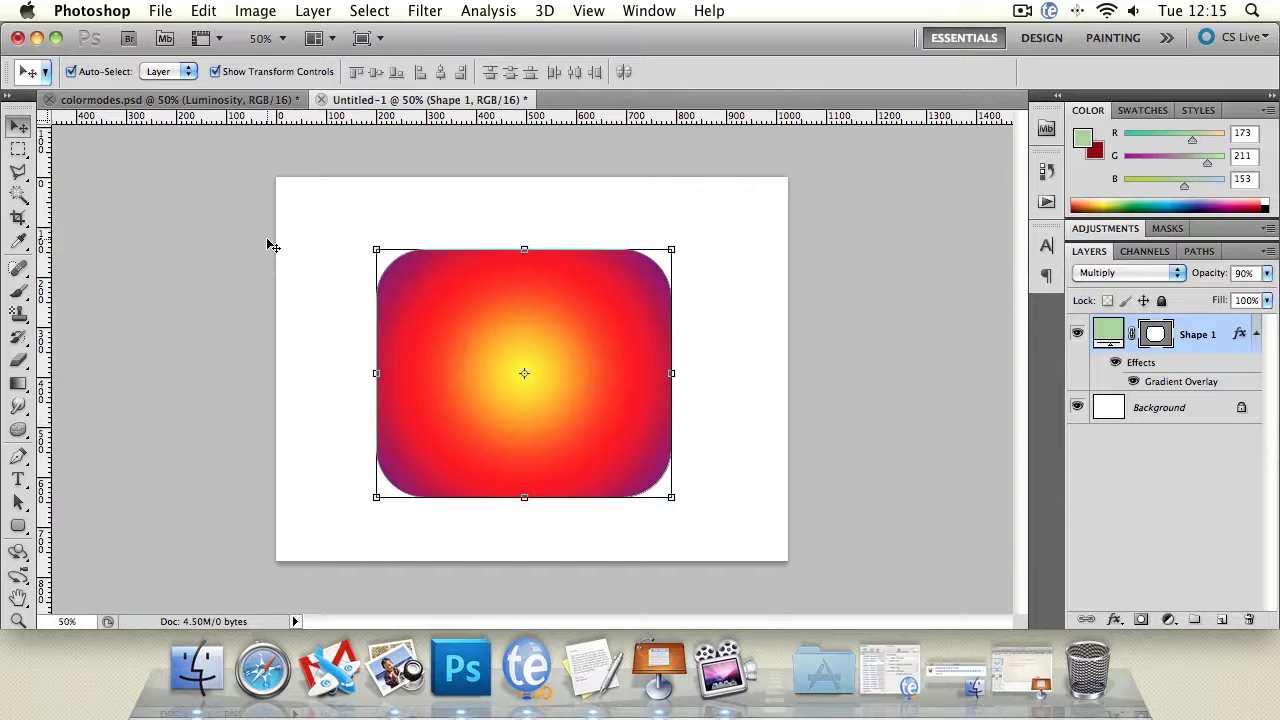
{"action": "left_click", "coordinate": [515, 211]}
Step: Set the rounded rectangle layer's blend mode to Normal and its opacity to 100% in the layer's blending options
{"action": "left_click", "coordinate": [1124, 276]}
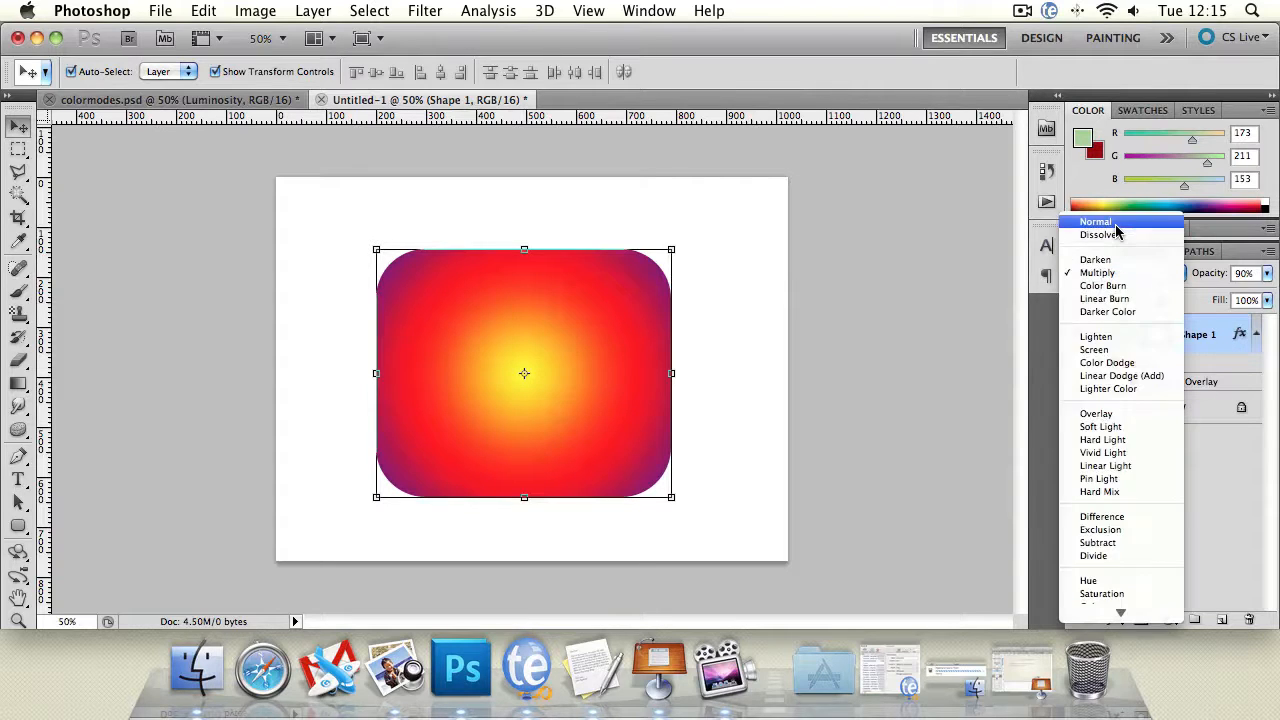
{"action": "left_click", "coordinate": [1118, 227]}
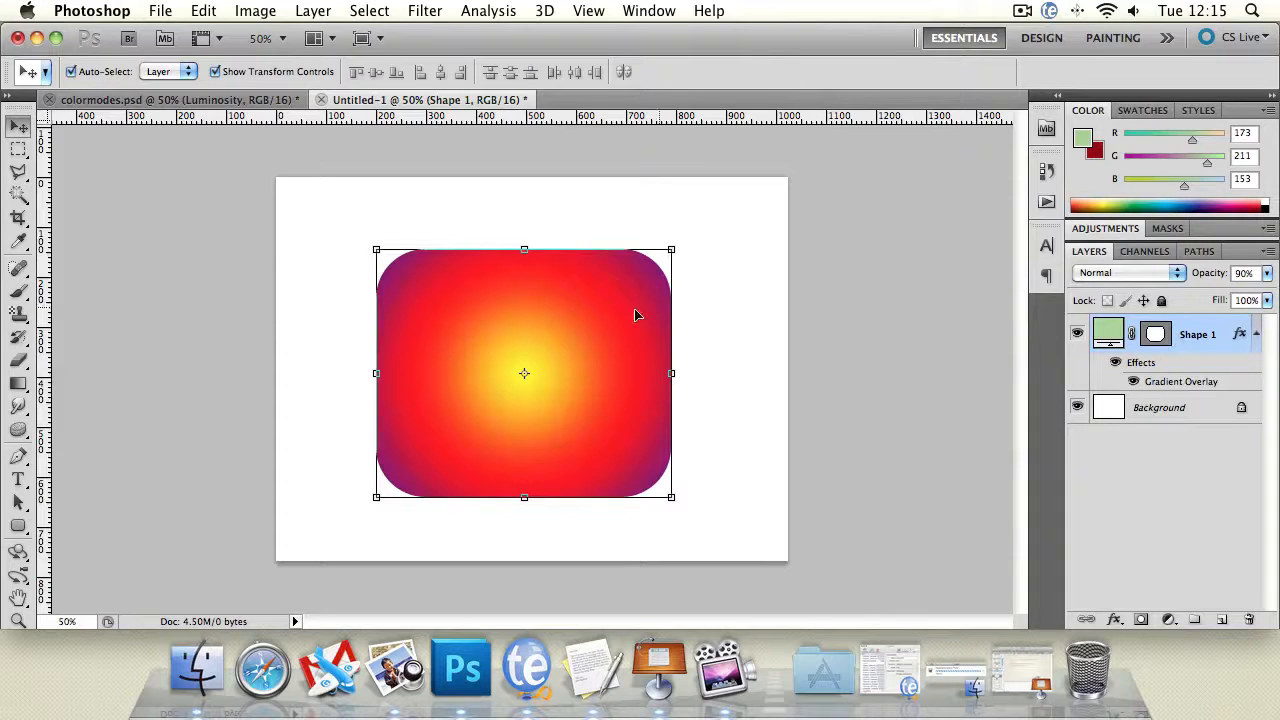
{"action": "double_click", "coordinate": [1197, 332]}
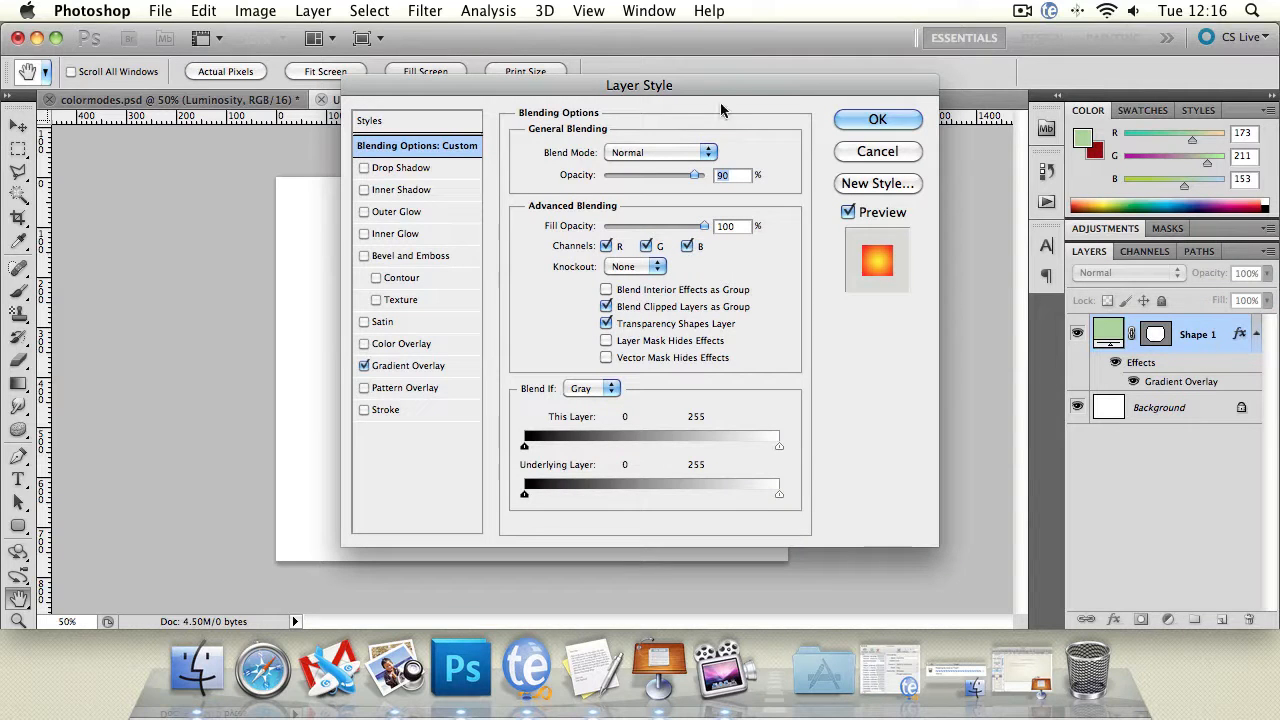
{"action": "left_click_drag", "start_coordinate": [722, 110], "coordinate": [587, 118]}
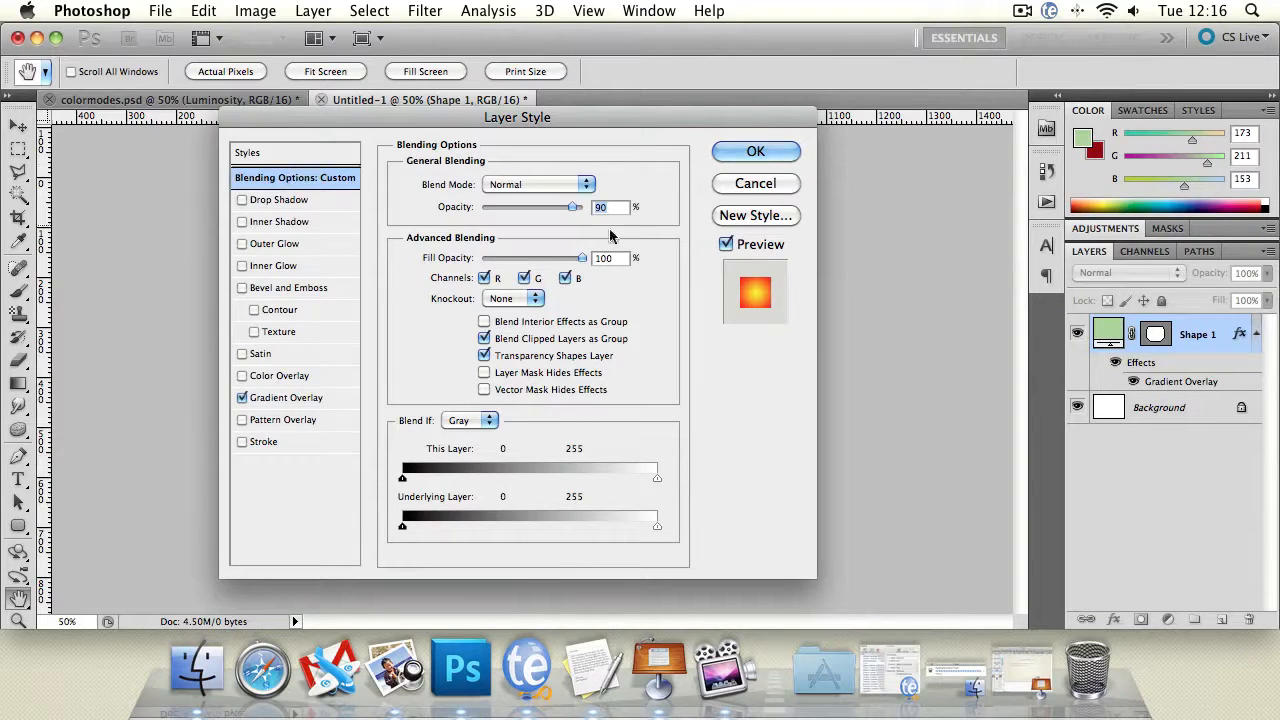
{"action": "left_click_drag", "start_coordinate": [572, 206], "coordinate": [591, 204]}
{"action": "left_click_drag", "start_coordinate": [530, 122], "coordinate": [999, 101]}
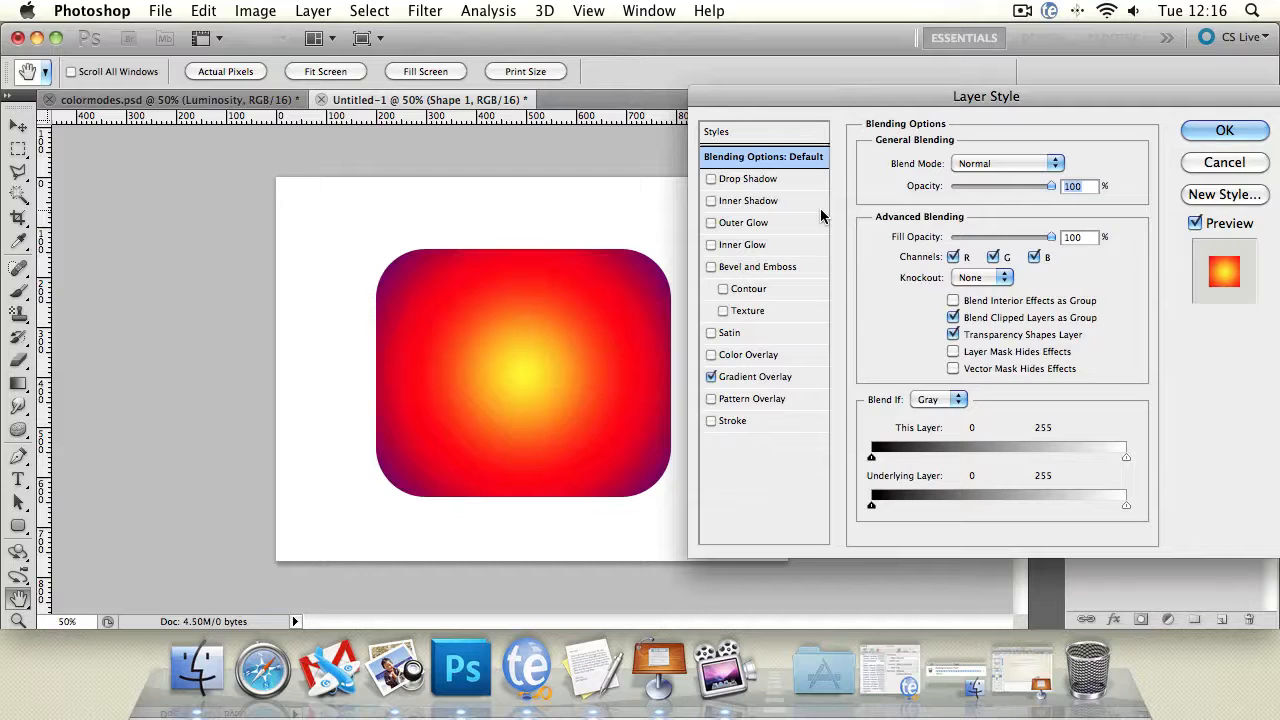
Step: Enable a Drop Shadow on the rounded rectangle and turn off its Gradient Overlay
{"action": "left_click", "coordinate": [731, 179]}
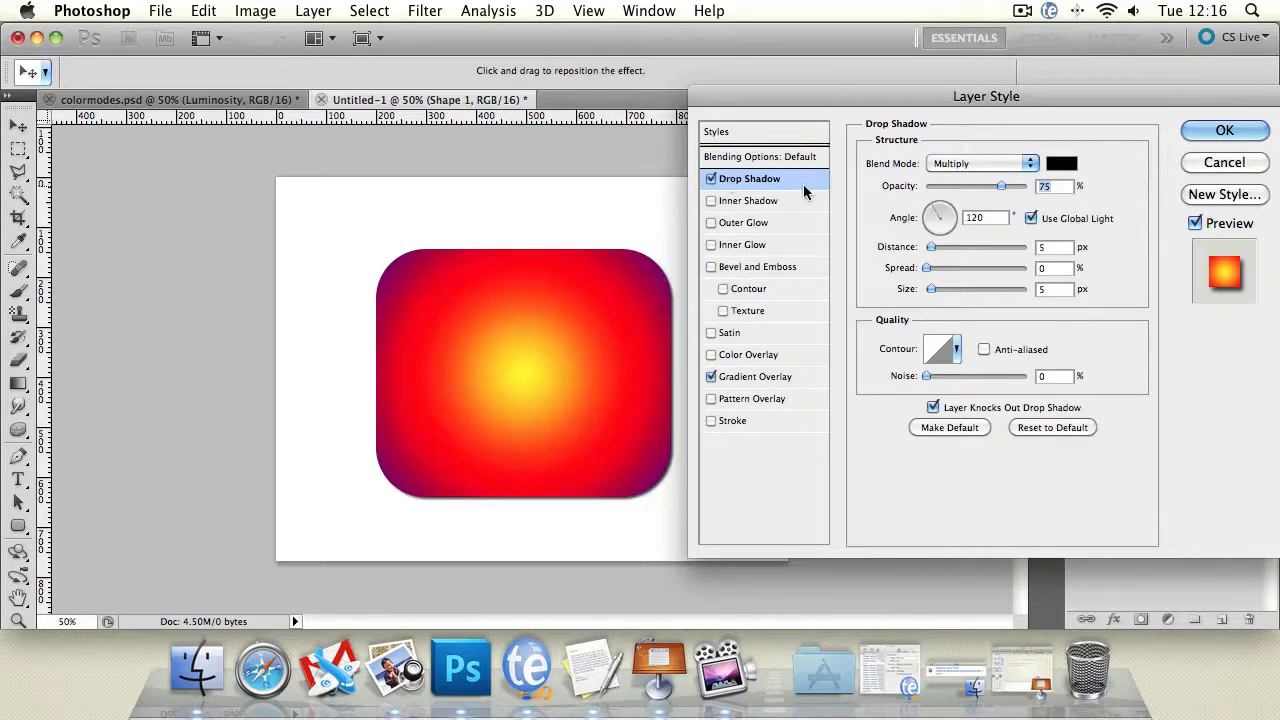
{"action": "left_click", "coordinate": [711, 377]}
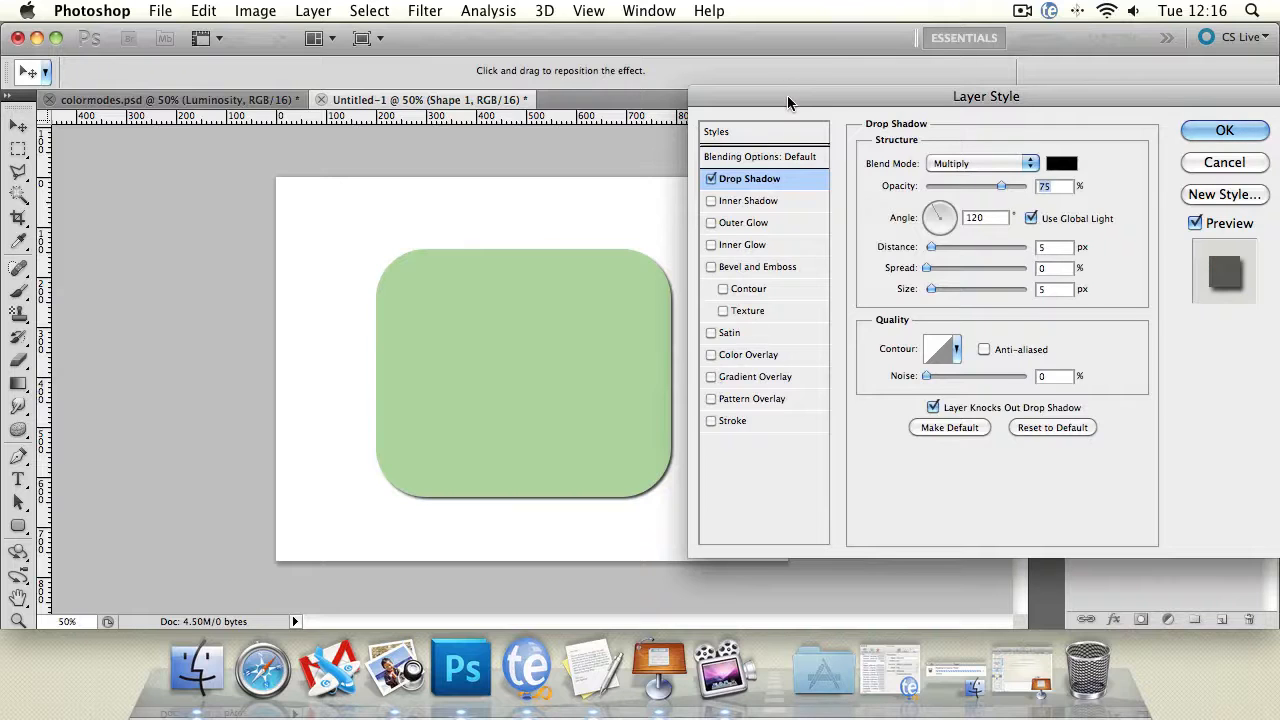
{"action": "left_click_drag", "start_coordinate": [788, 103], "coordinate": [817, 82]}
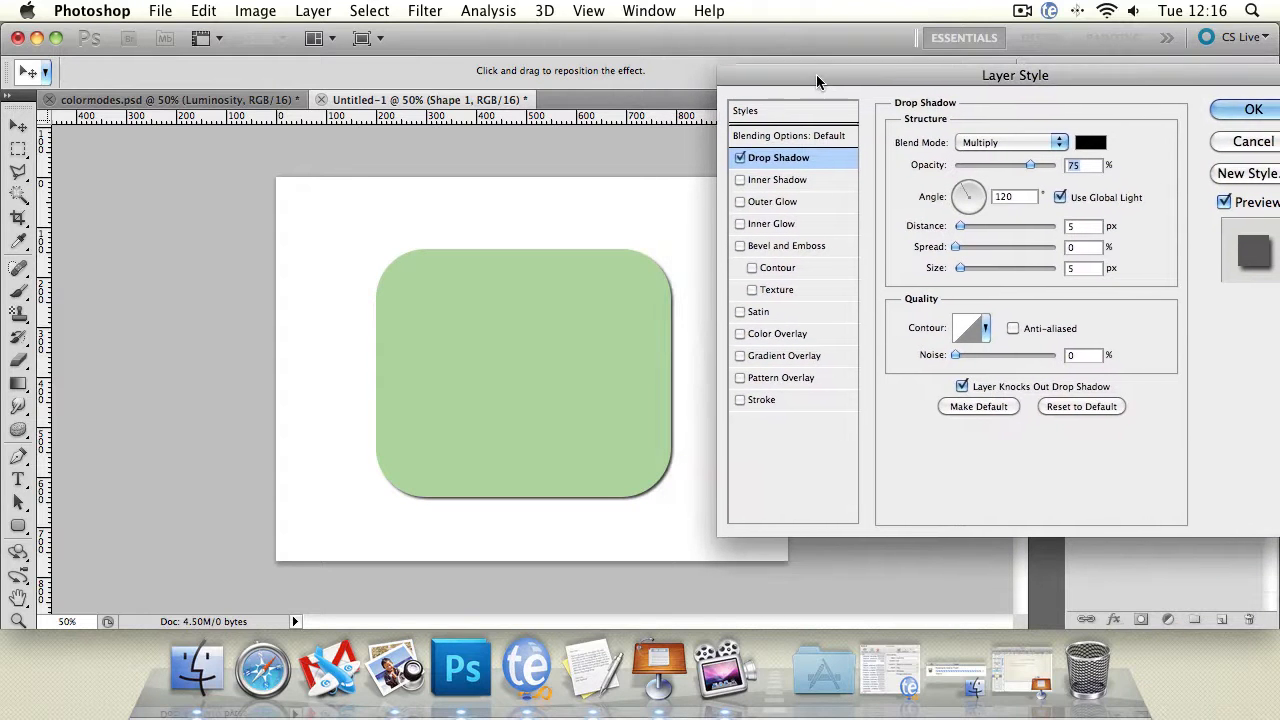
Step: Set the drop shadow to Normal blending, 175° angle, 22 px distance, 13% spread, 32 px size and 37% noise
{"action": "left_click", "coordinate": [1007, 142]}
{"action": "left_click", "coordinate": [1034, 89]}
{"action": "mouse_move", "coordinate": [963, 229]}
{"action": "left_mouse_down"}
{"action": "mouse_move", "coordinate": [975, 226]}
{"action": "mouse_move", "coordinate": [963, 267]}
{"action": "mouse_move", "coordinate": [977, 226]}
{"action": "left_mouse_up"}
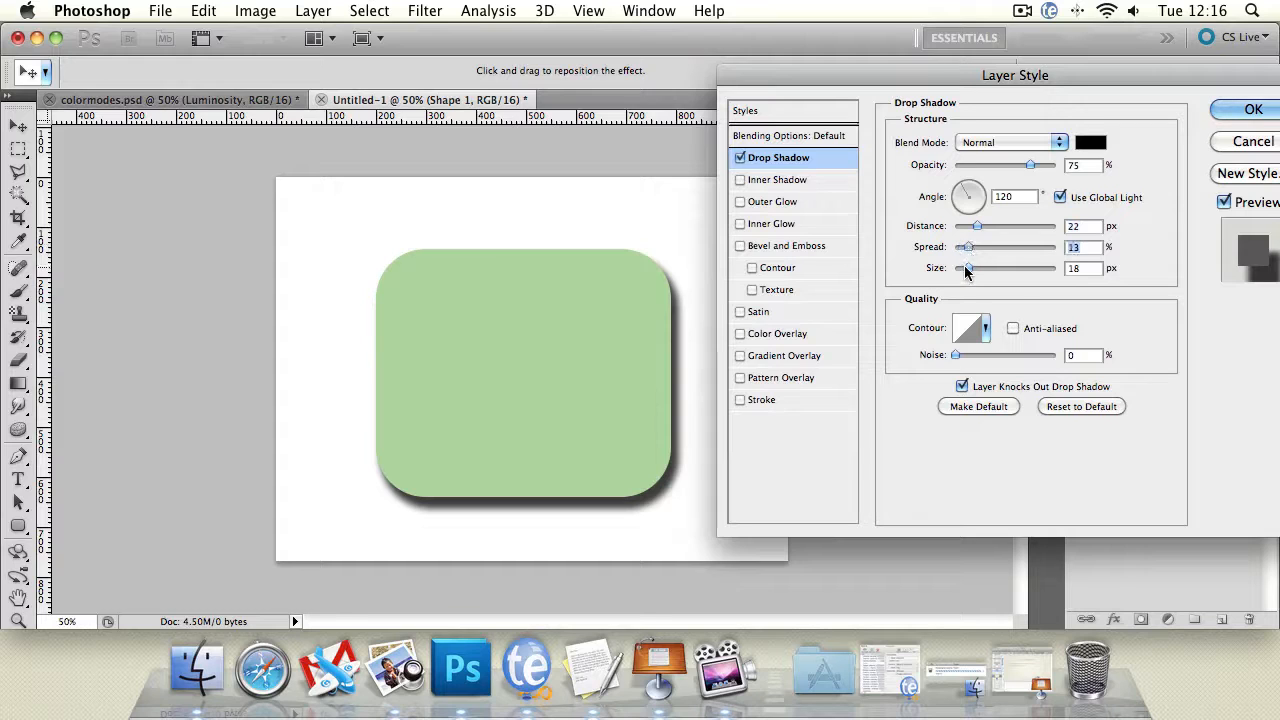
{"action": "left_click_drag", "start_coordinate": [966, 269], "coordinate": [973, 268]}
{"action": "left_click", "coordinate": [962, 196]}
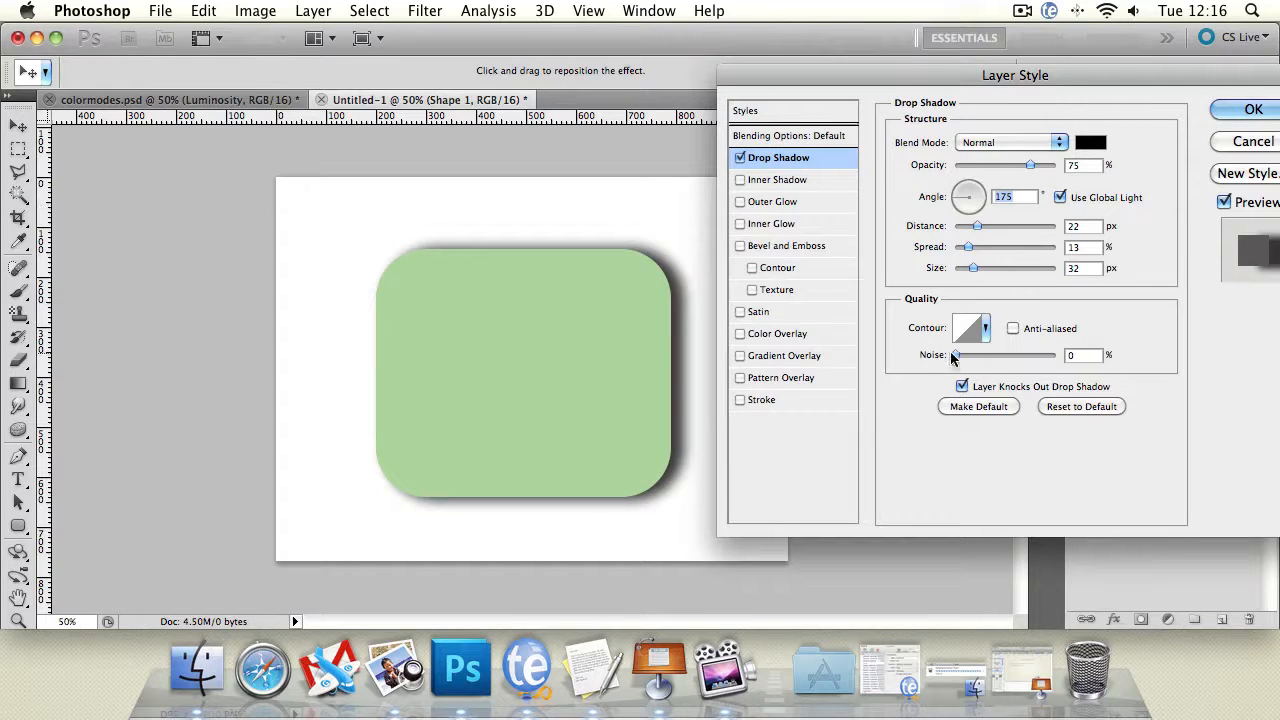
{"action": "left_click_drag", "start_coordinate": [955, 356], "coordinate": [993, 357]}
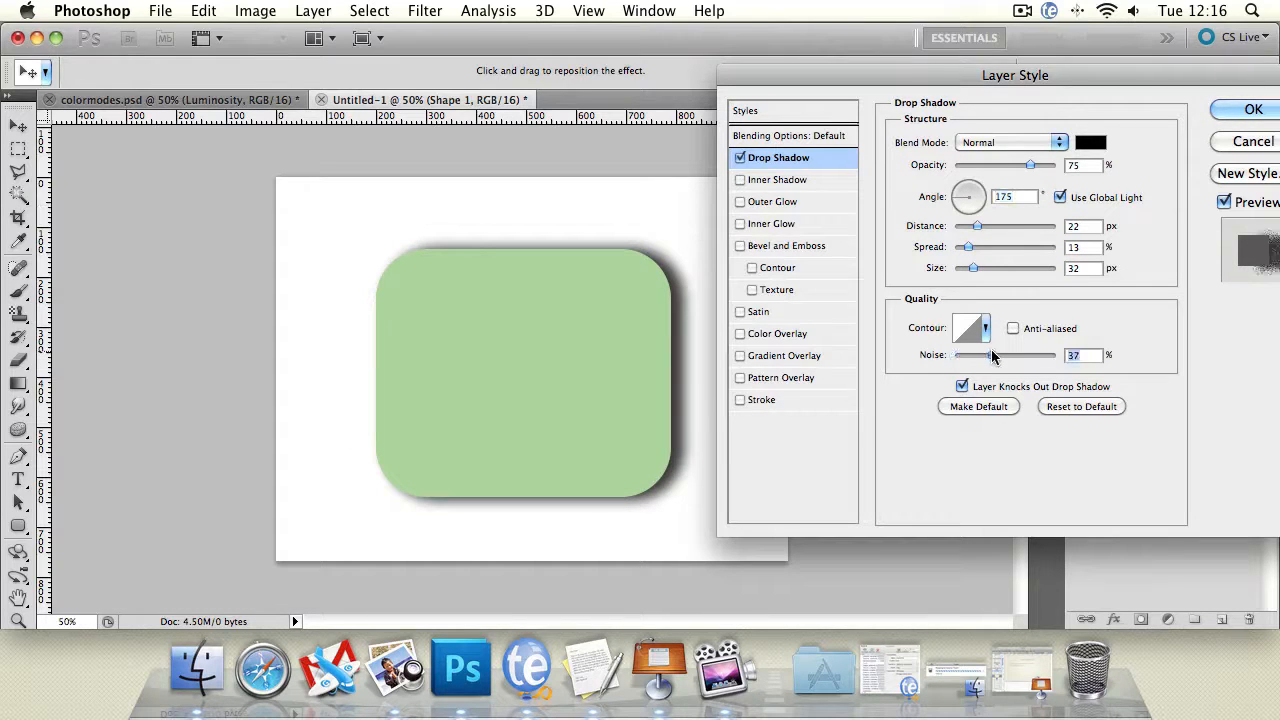
Step: Turn off the Drop Shadow and enable an Inner Shadow with Normal blend mode
{"action": "left_click", "coordinate": [740, 157]}
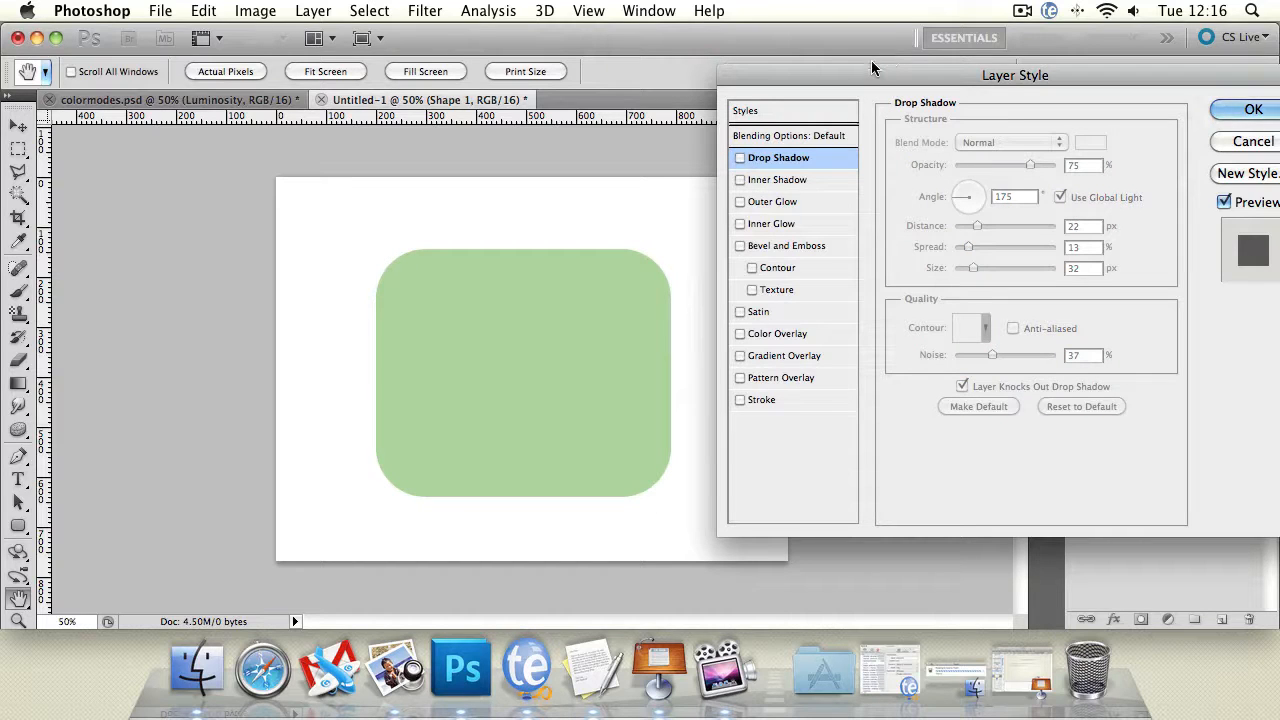
{"action": "left_click", "coordinate": [779, 179]}
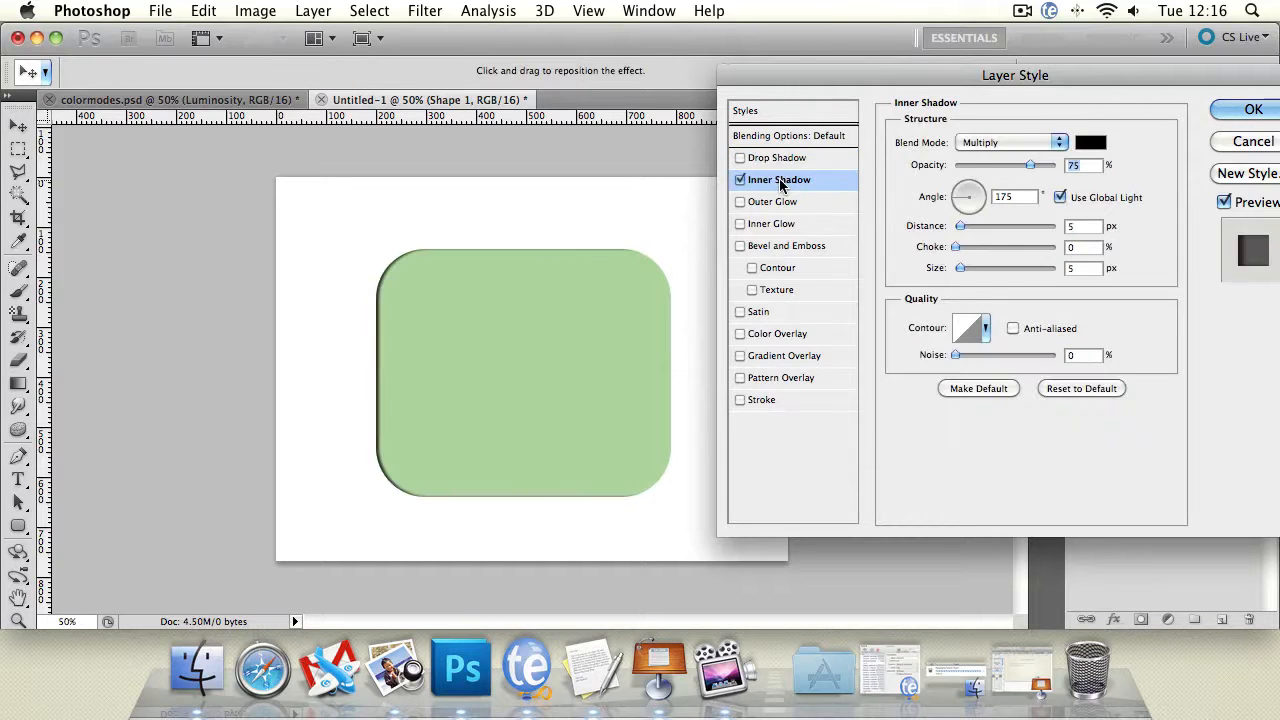
{"action": "left_click", "coordinate": [1001, 142]}
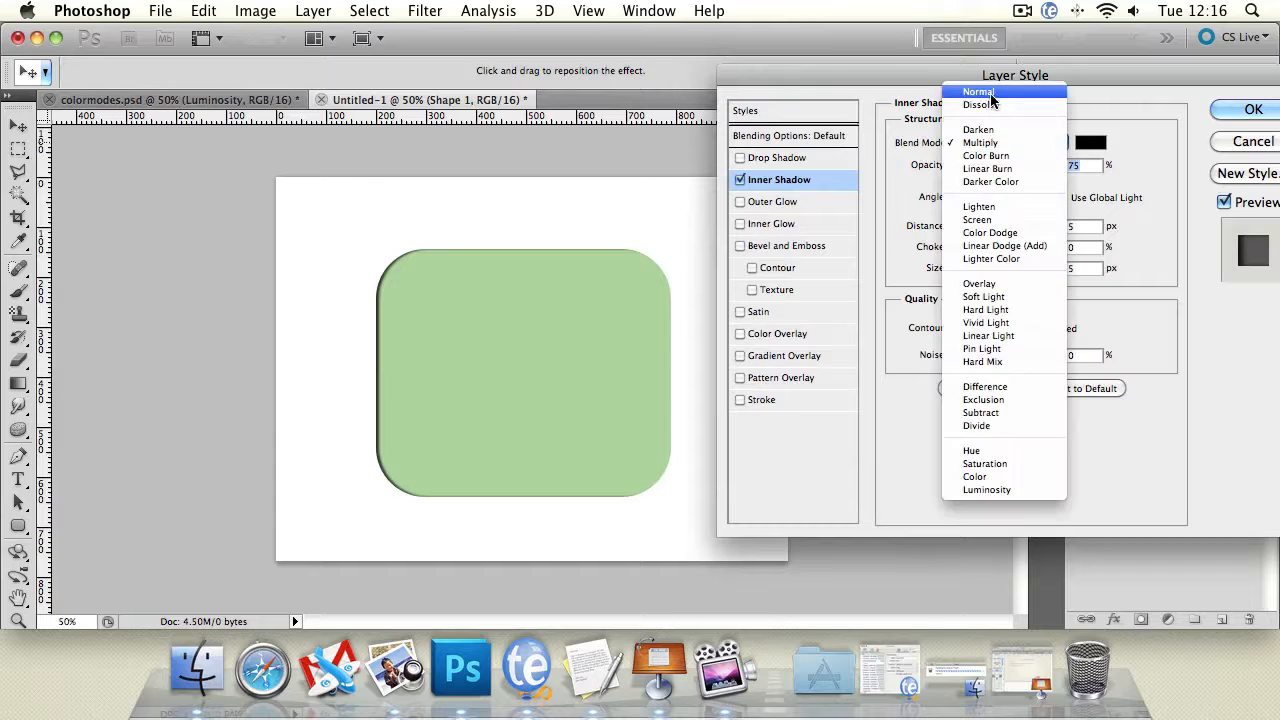
{"action": "left_click", "coordinate": [1020, 92]}
Step: Set the inner shadow to 2 px distance, 100% choke, 35 px size and a 126° angle
{"action": "left_click_drag", "start_coordinate": [960, 226], "coordinate": [958, 192]}
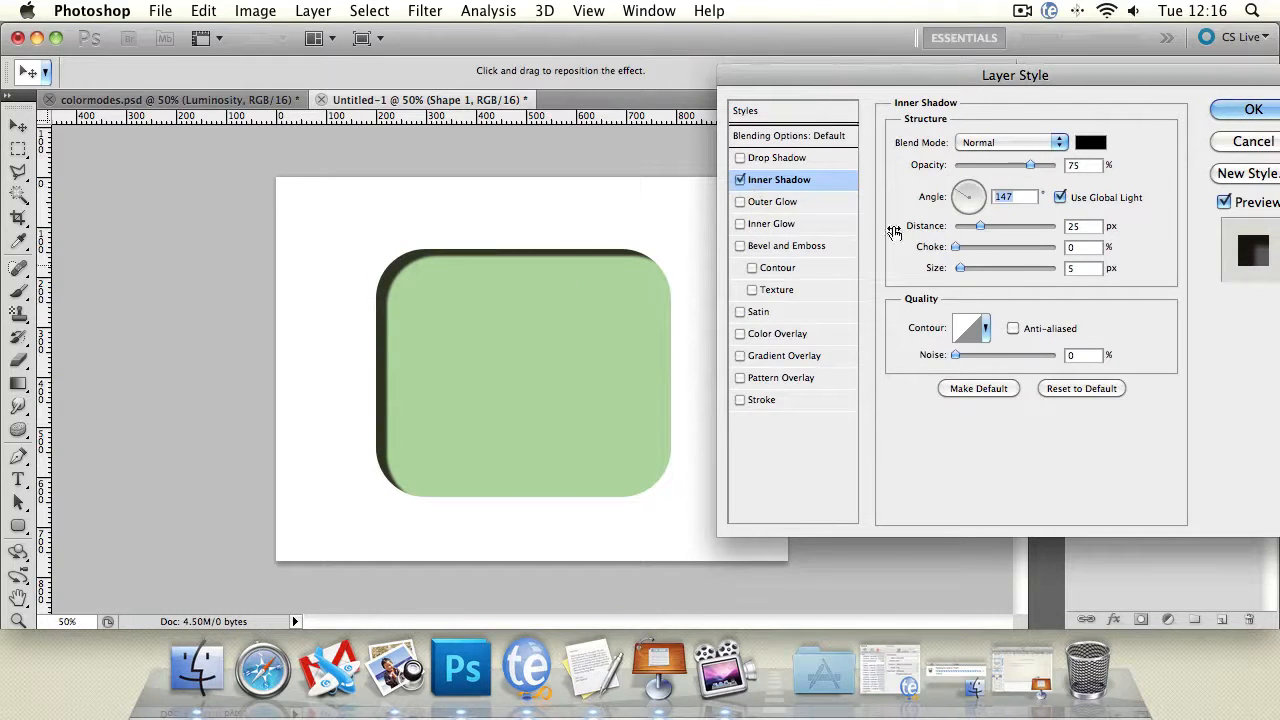
{"action": "left_click_drag", "start_coordinate": [956, 247], "coordinate": [1117, 249]}
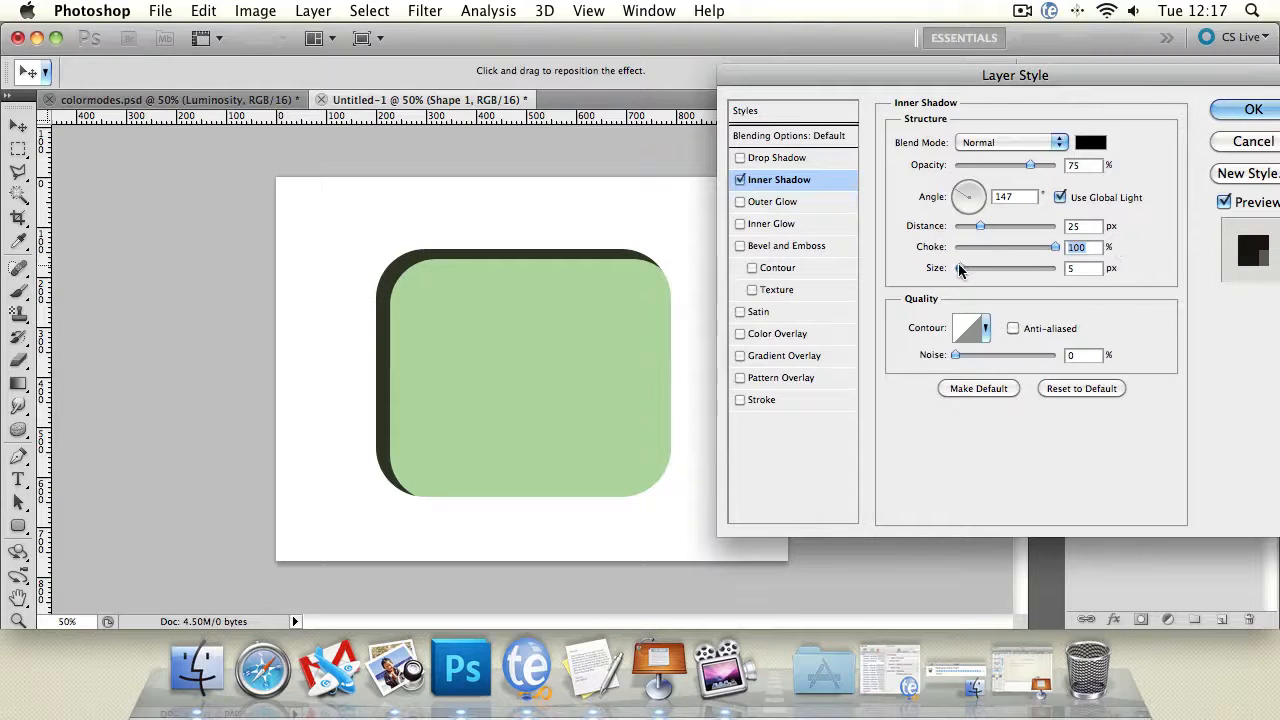
{"action": "left_click_drag", "start_coordinate": [960, 268], "coordinate": [953, 228]}
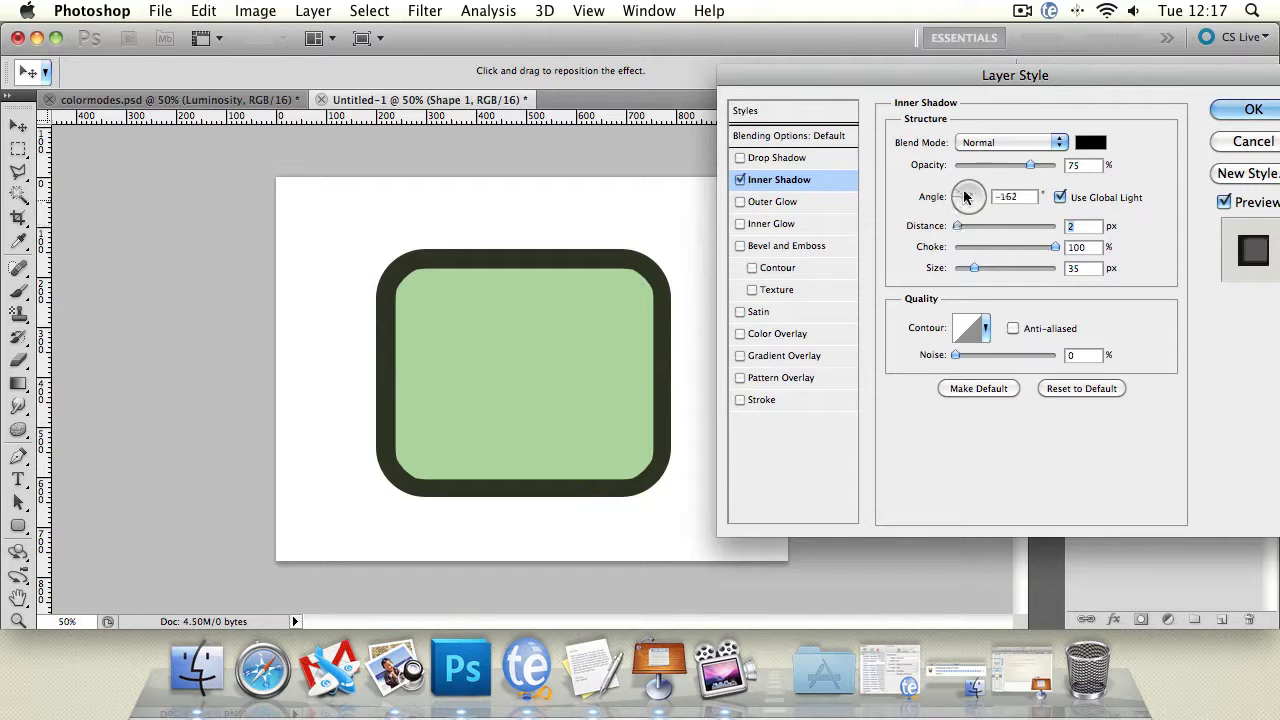
{"action": "left_click", "coordinate": [963, 191]}
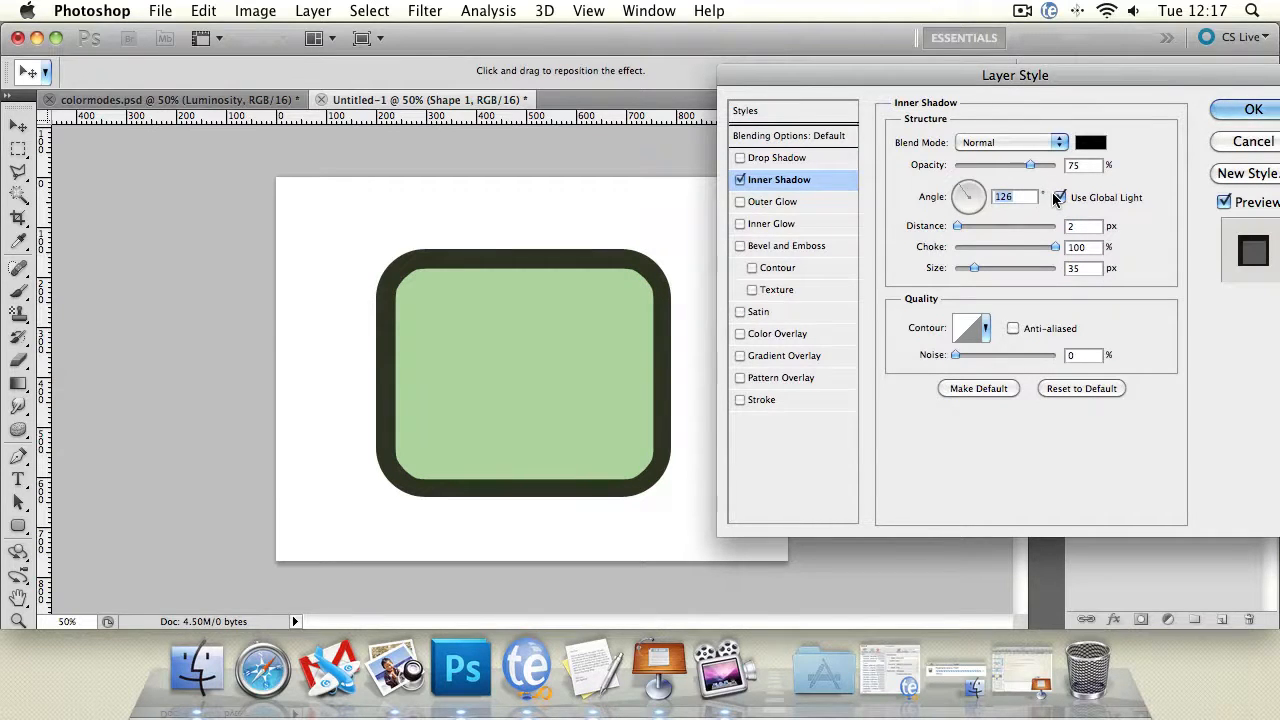
Step: Detach the inner shadow from the global light and set its angle to -151°
{"action": "left_click_drag", "start_coordinate": [1001, 76], "coordinate": [901, 75]}
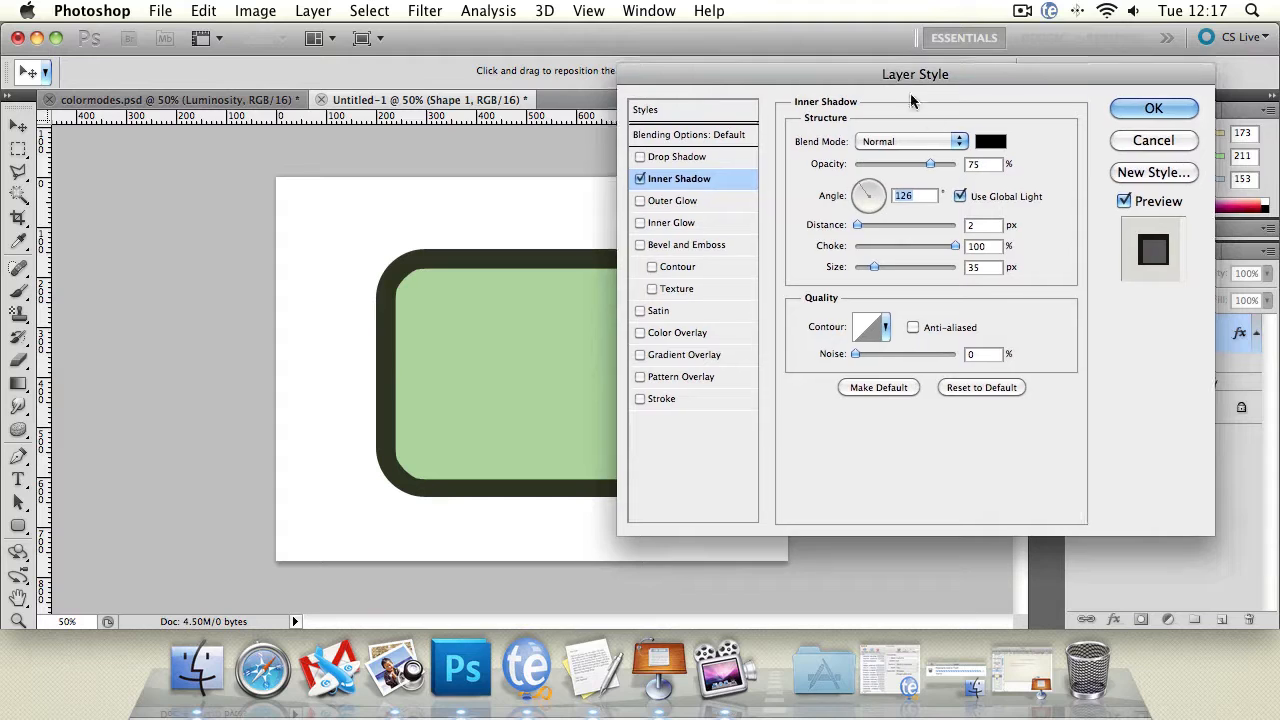
{"action": "left_click", "coordinate": [960, 196]}
{"action": "left_click_drag", "start_coordinate": [852, 189], "coordinate": [856, 208]}
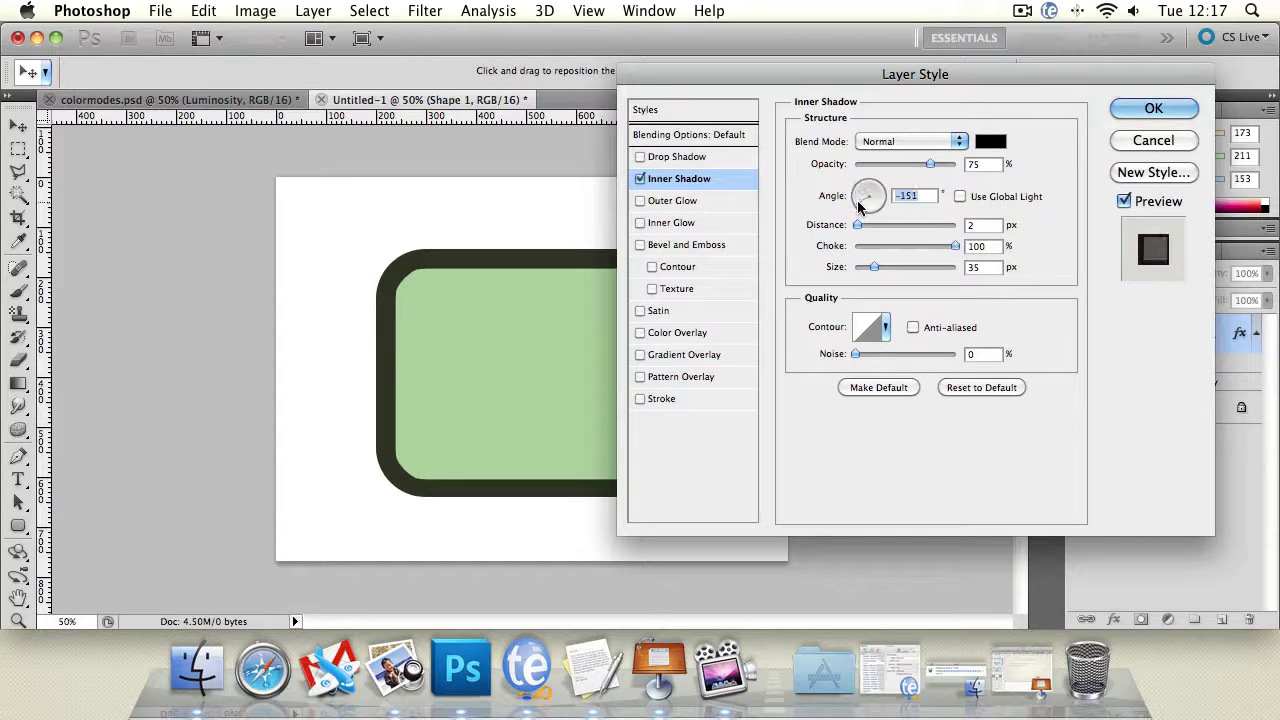
Step: Turn the Drop Shadow back on and reduce the inner shadow's size to 8 px
{"action": "left_click", "coordinate": [640, 157]}
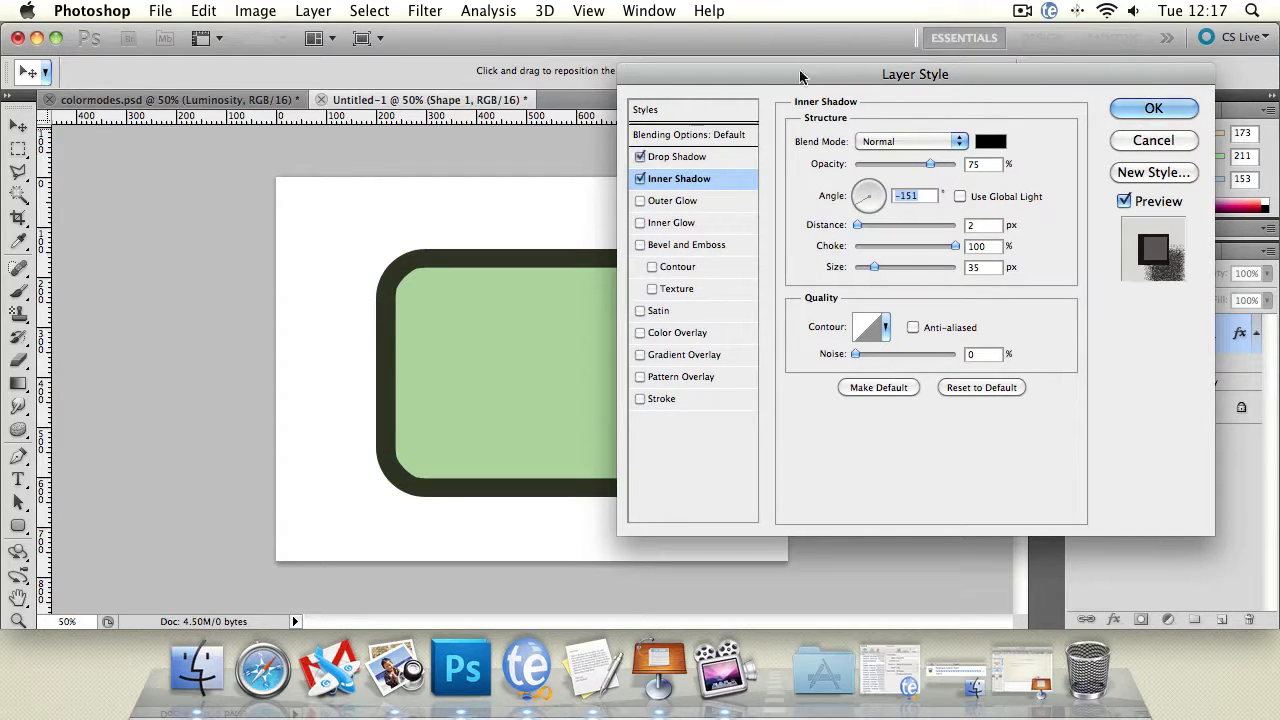
{"action": "left_click_drag", "start_coordinate": [916, 78], "coordinate": [1096, 104]}
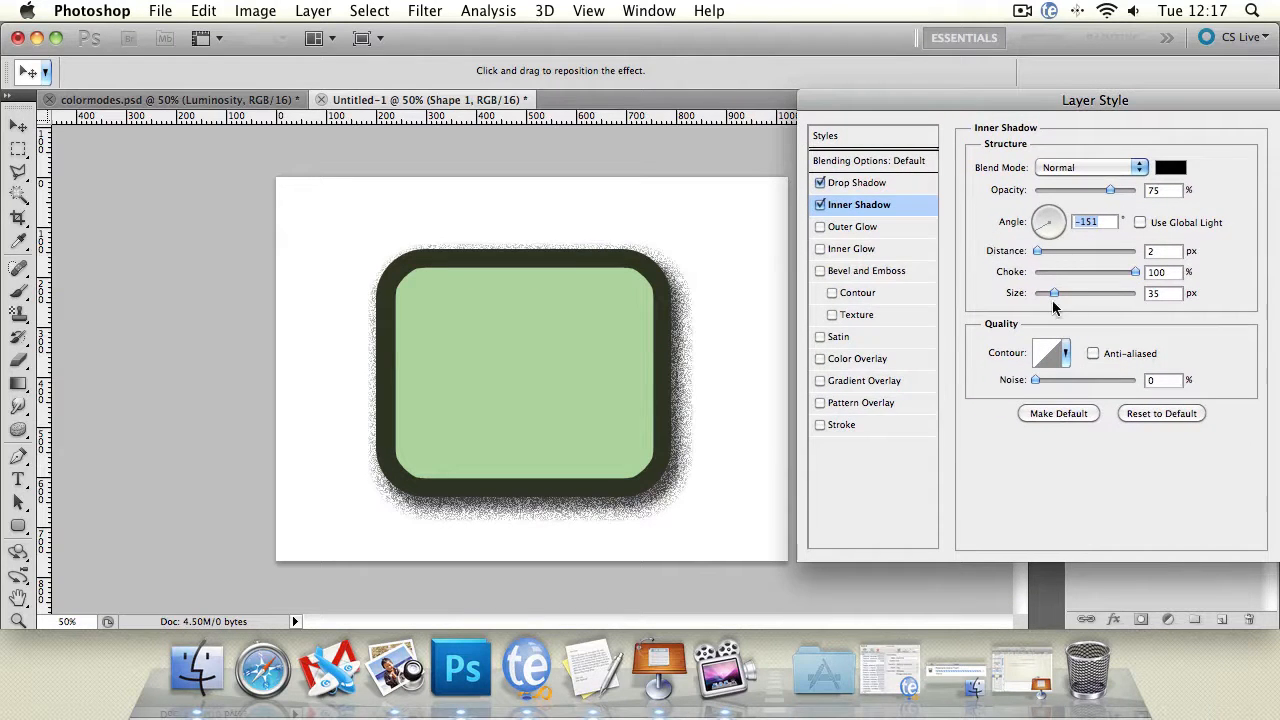
{"action": "left_click_drag", "start_coordinate": [1054, 294], "coordinate": [1043, 298]}
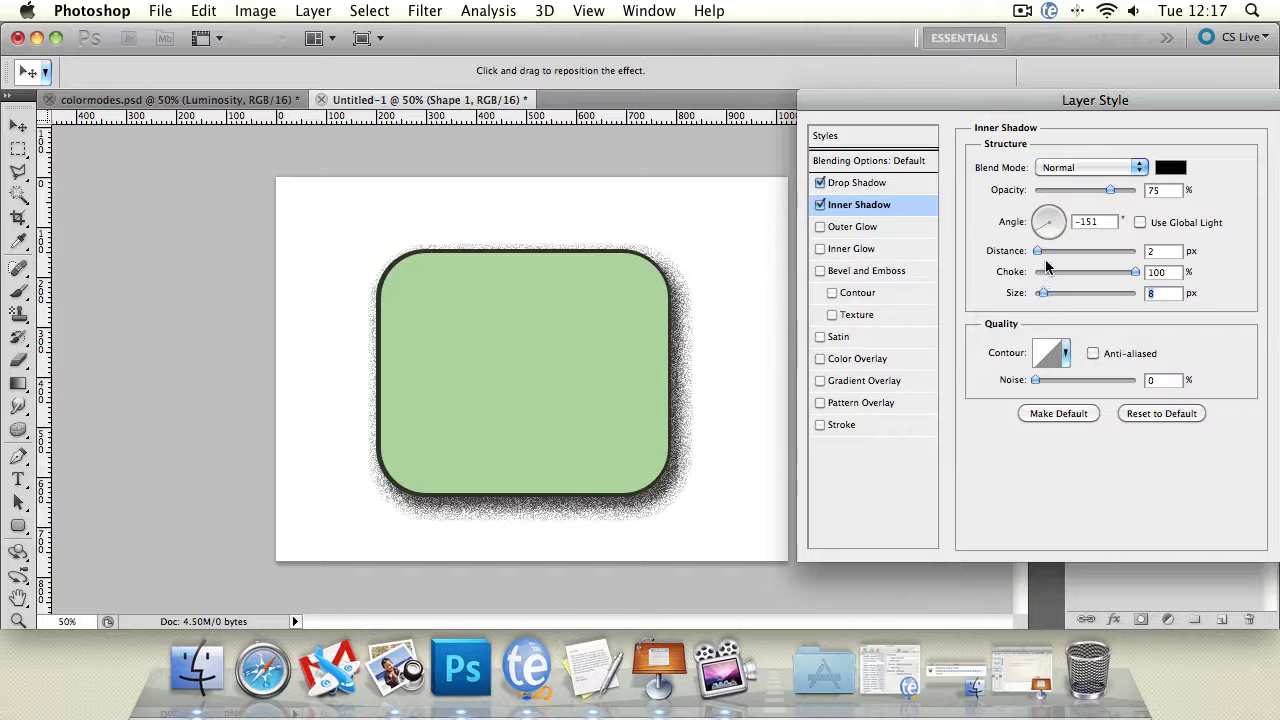
Step: Increase the inner shadow's distance to 19 px, relink it to the global light and set its angle to 119°
{"action": "left_click_drag", "start_coordinate": [1039, 249], "coordinate": [1054, 247]}
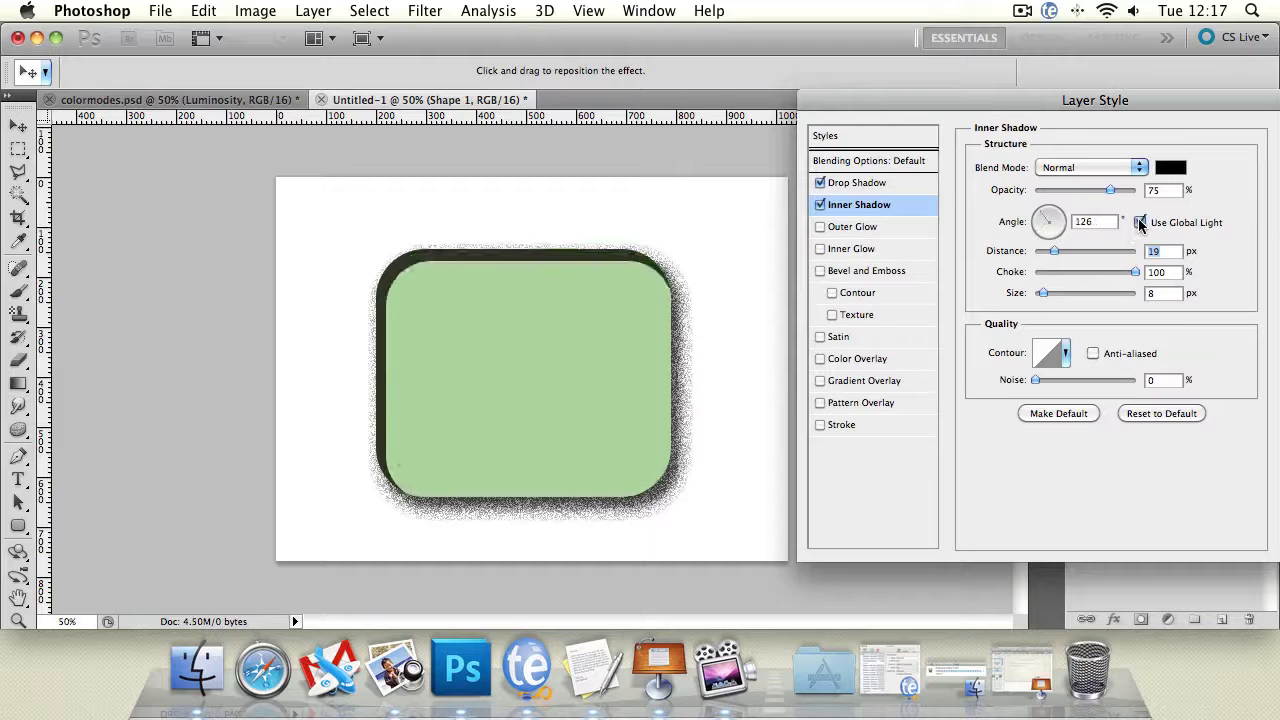
{"action": "mouse_move", "coordinate": [1050, 222]}
{"action": "left_mouse_down"}
{"action": "mouse_move", "coordinate": [1062, 238]}
{"action": "mouse_move", "coordinate": [1040, 233]}
{"action": "left_mouse_up"}
{"action": "left_click_drag", "start_coordinate": [635, 261], "coordinate": [656, 280]}
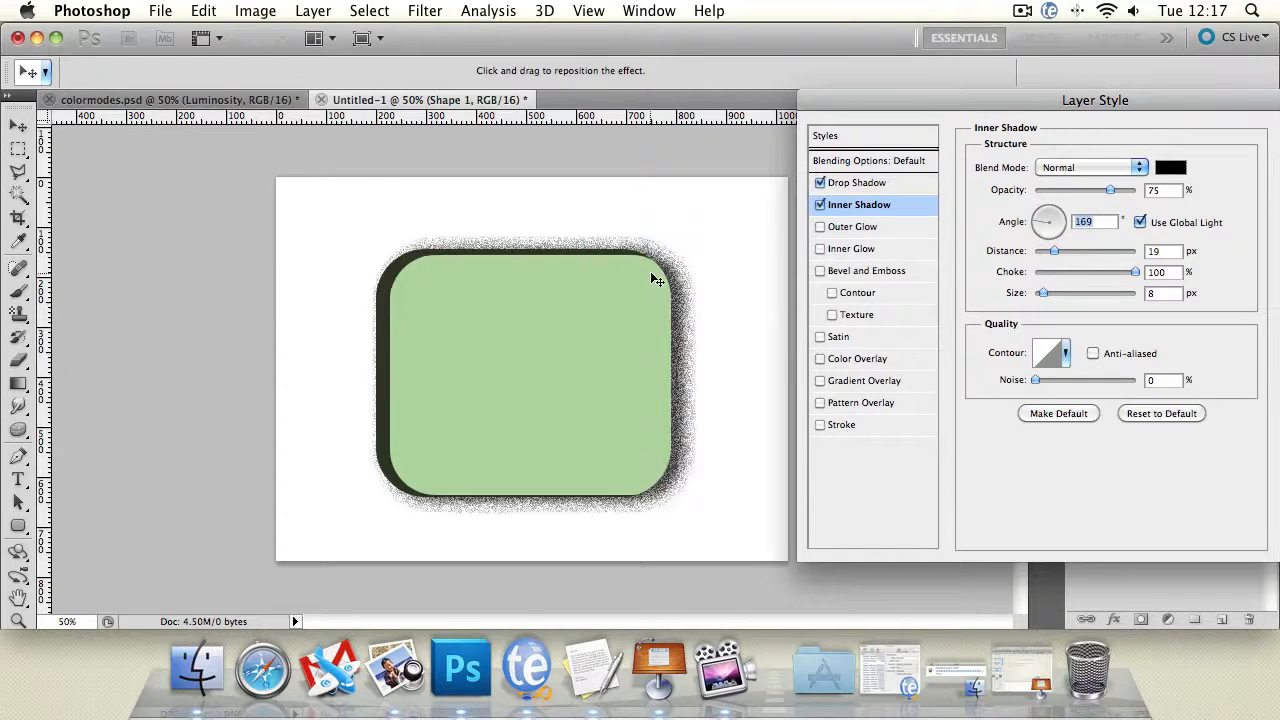
{"action": "left_click_drag", "start_coordinate": [1045, 222], "coordinate": [1043, 214]}
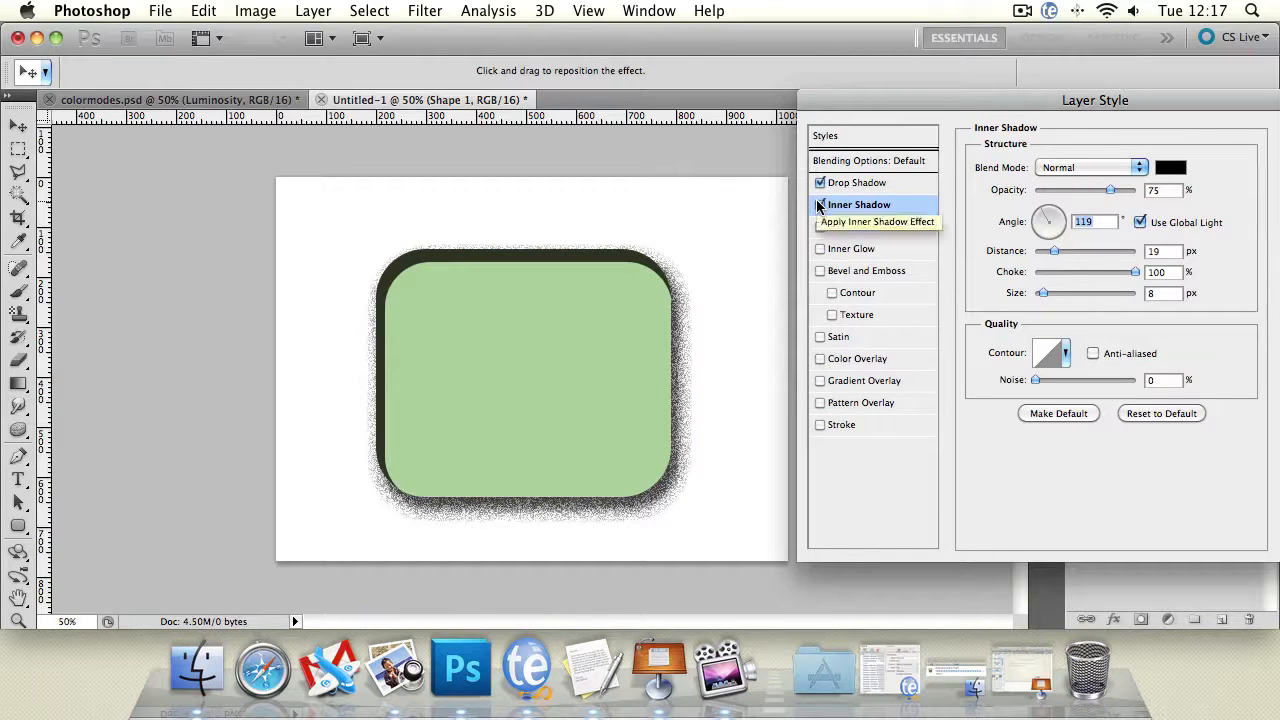
Step: Turn off the inner and drop shadows and enable an Outer Glow on the rounded rectangle
{"action": "left_click", "coordinate": [819, 205]}
{"action": "left_click_drag", "start_coordinate": [865, 95], "coordinate": [767, 76]}
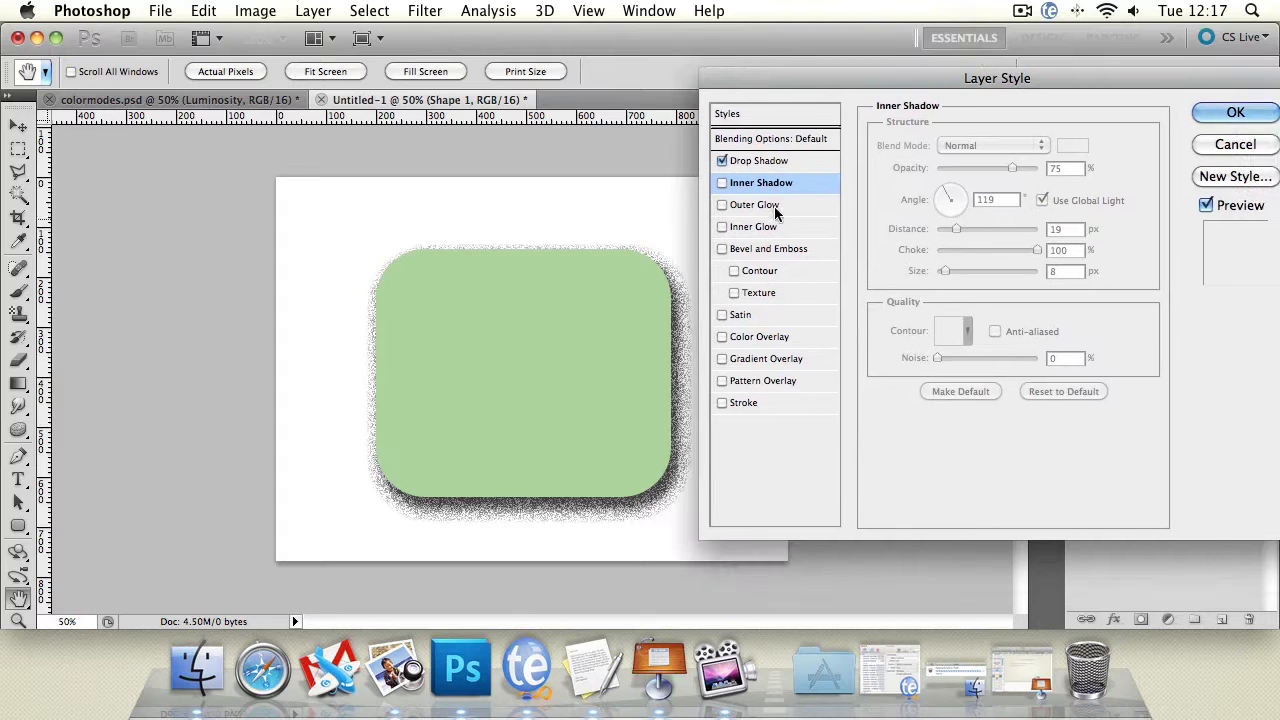
{"action": "left_click", "coordinate": [775, 207]}
{"action": "left_click", "coordinate": [722, 160]}
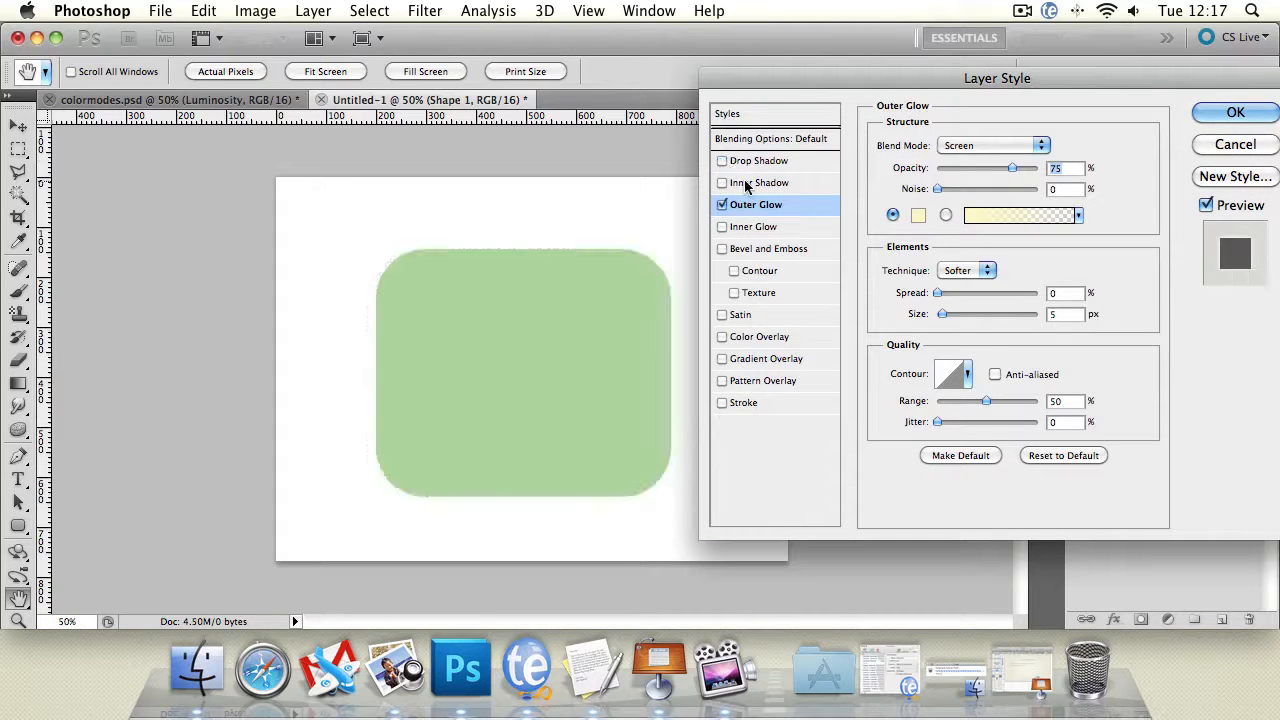
Step: Set the outer glow to Normal blend mode with a size of 70 px
{"action": "left_click", "coordinate": [1015, 146]}
{"action": "left_click", "coordinate": [976, 30]}
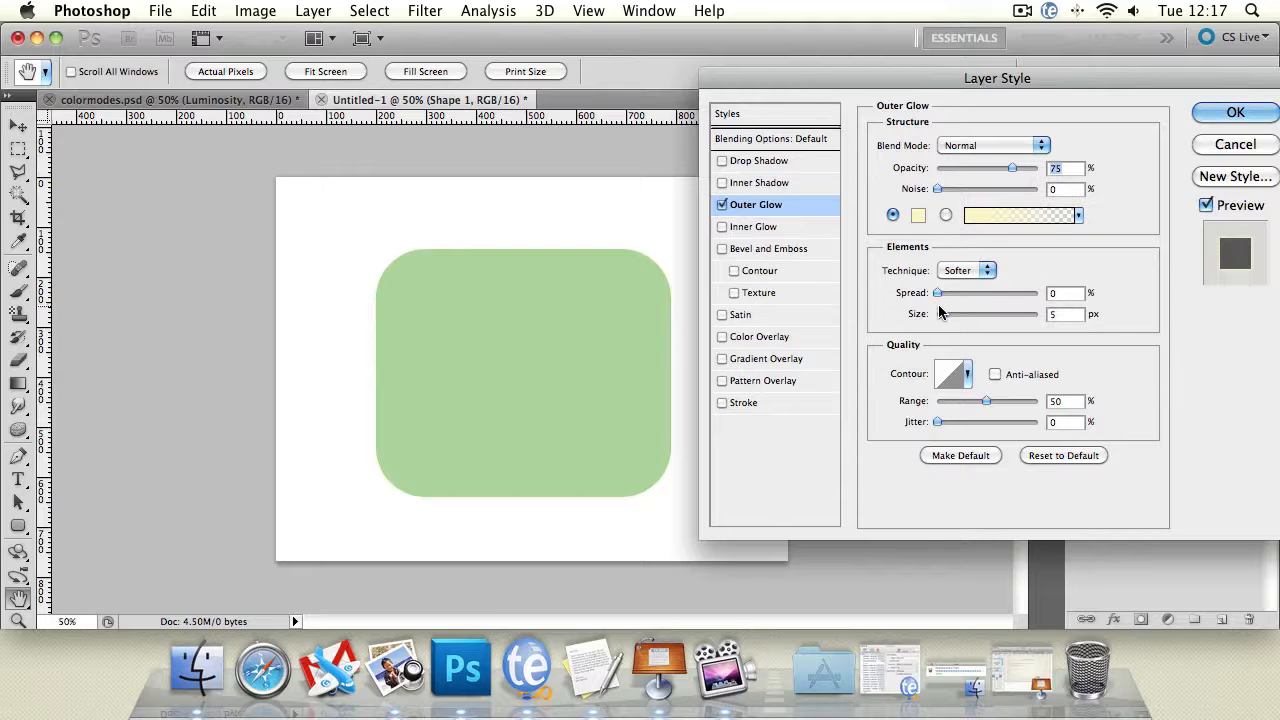
{"action": "left_click_drag", "start_coordinate": [938, 313], "coordinate": [970, 318]}
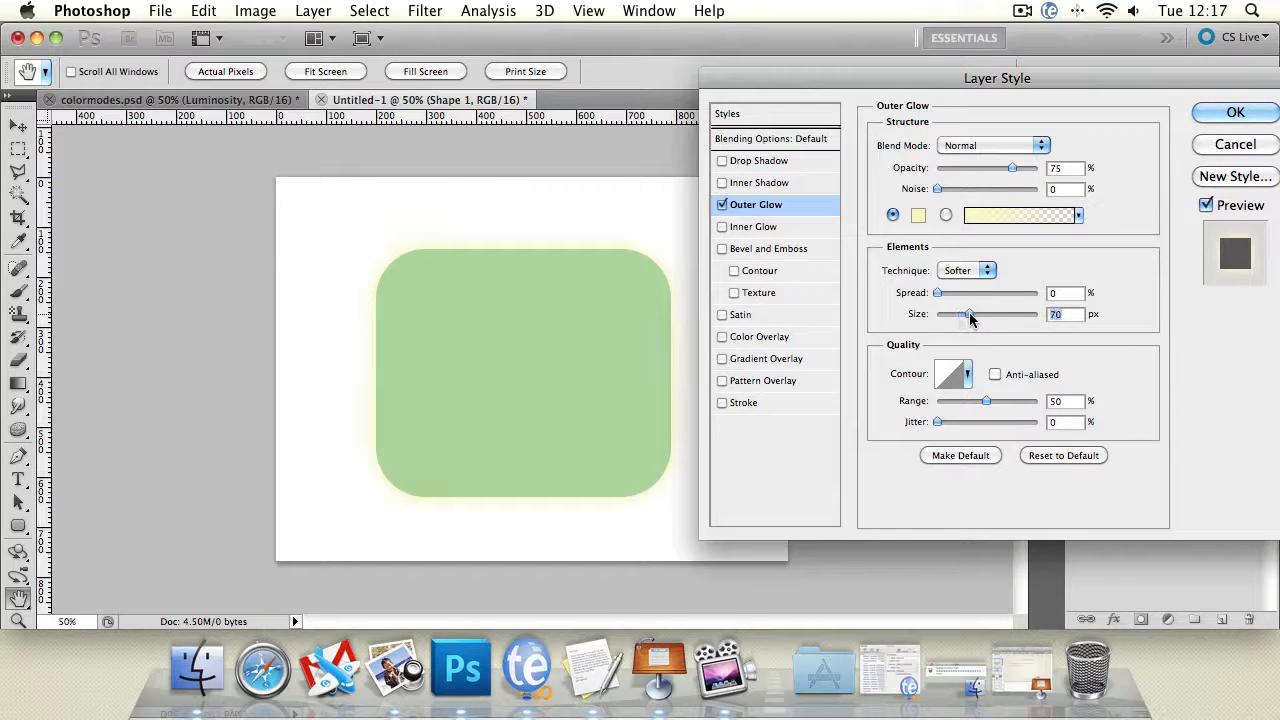
Step: Replace the outer glow with an Inner Glow and change its colour to a darker olive yellow
{"action": "left_click", "coordinate": [722, 204]}
{"action": "left_click", "coordinate": [722, 226]}
{"action": "left_click", "coordinate": [775, 229]}
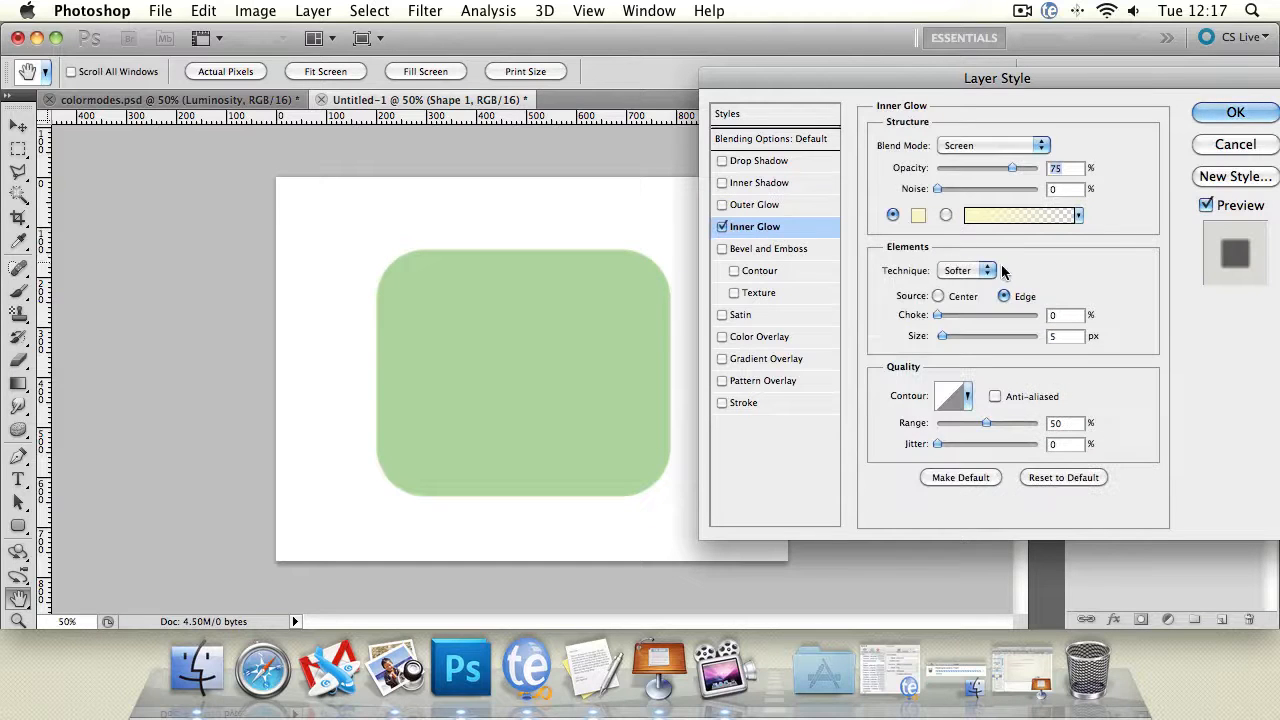
{"action": "left_click", "coordinate": [916, 217]}
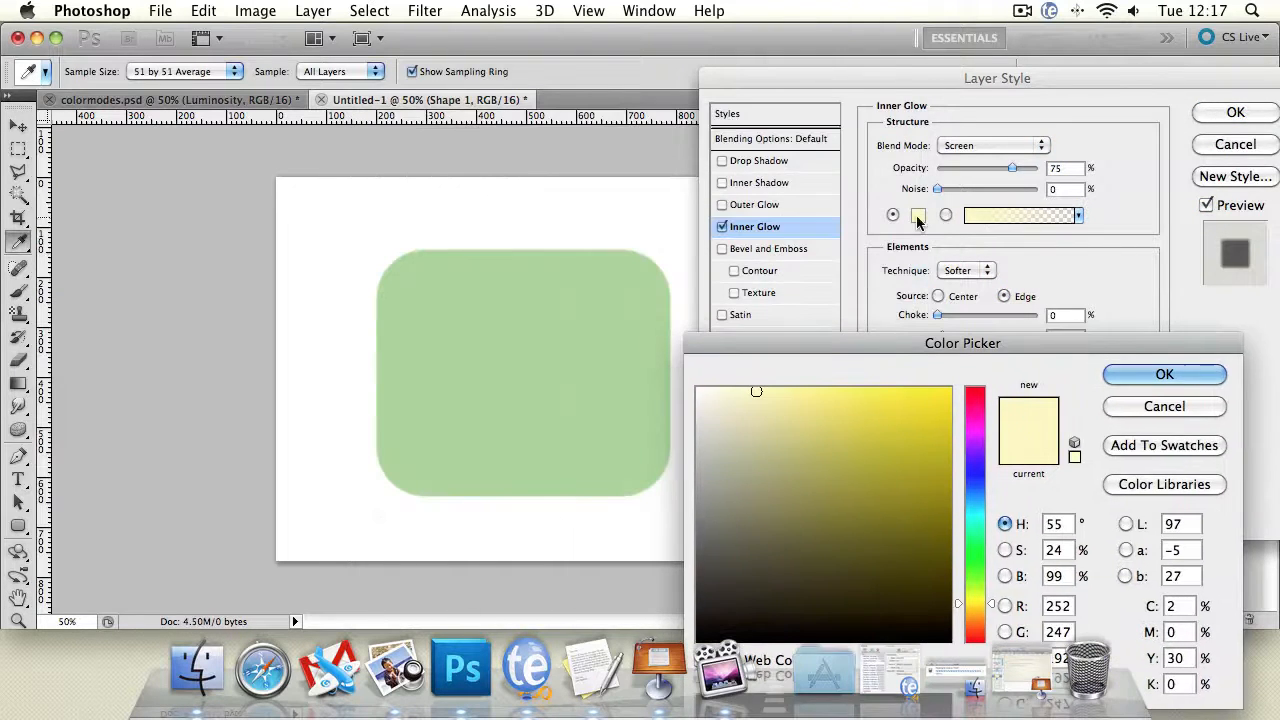
{"action": "left_click_drag", "start_coordinate": [880, 402], "coordinate": [811, 443]}
{"action": "left_click", "coordinate": [1164, 374]}
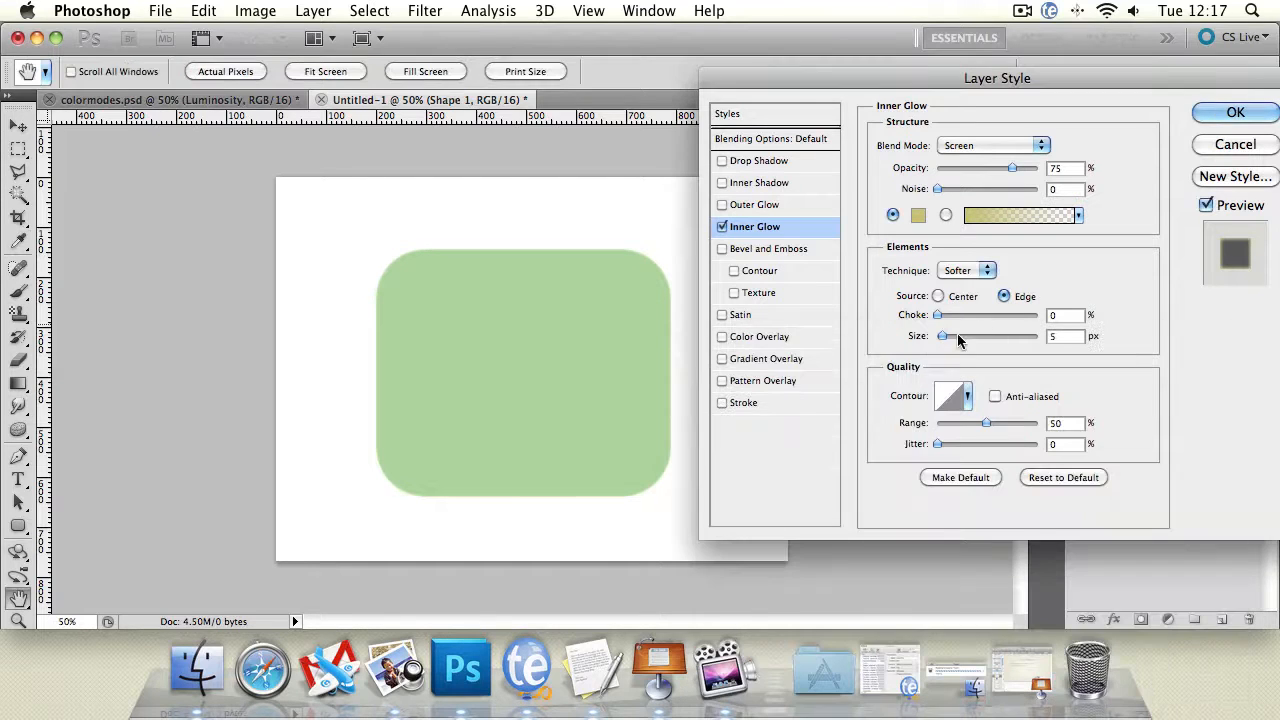
Step: Set the inner glow to 100% choke and 29 px size with Normal blend mode
{"action": "mouse_move", "coordinate": [947, 340]}
{"action": "left_mouse_down"}
{"action": "mouse_move", "coordinate": [972, 335]}
{"action": "mouse_move", "coordinate": [978, 318]}
{"action": "mouse_move", "coordinate": [1037, 315]}
{"action": "mouse_move", "coordinate": [957, 342]}
{"action": "left_mouse_up"}
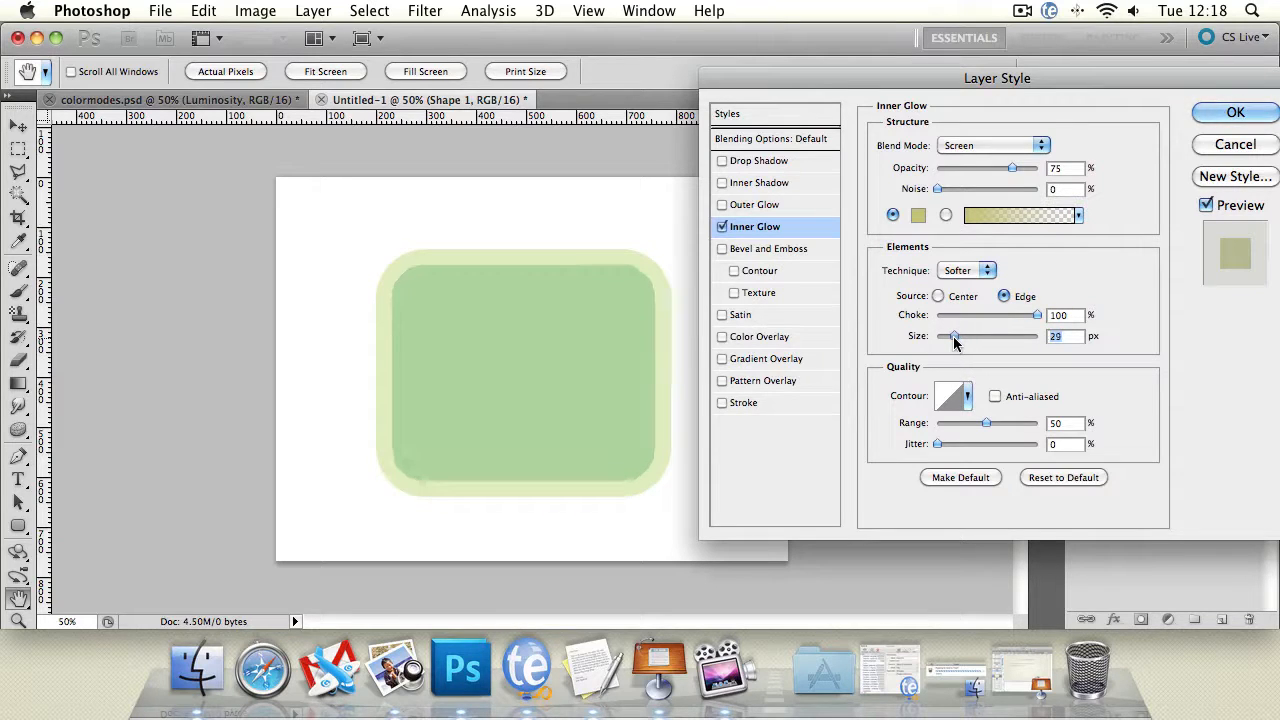
{"action": "left_click", "coordinate": [949, 145]}
{"action": "left_click", "coordinate": [960, 14]}
{"action": "left_click", "coordinate": [990, 144]}
{"action": "left_click", "coordinate": [972, 14]}
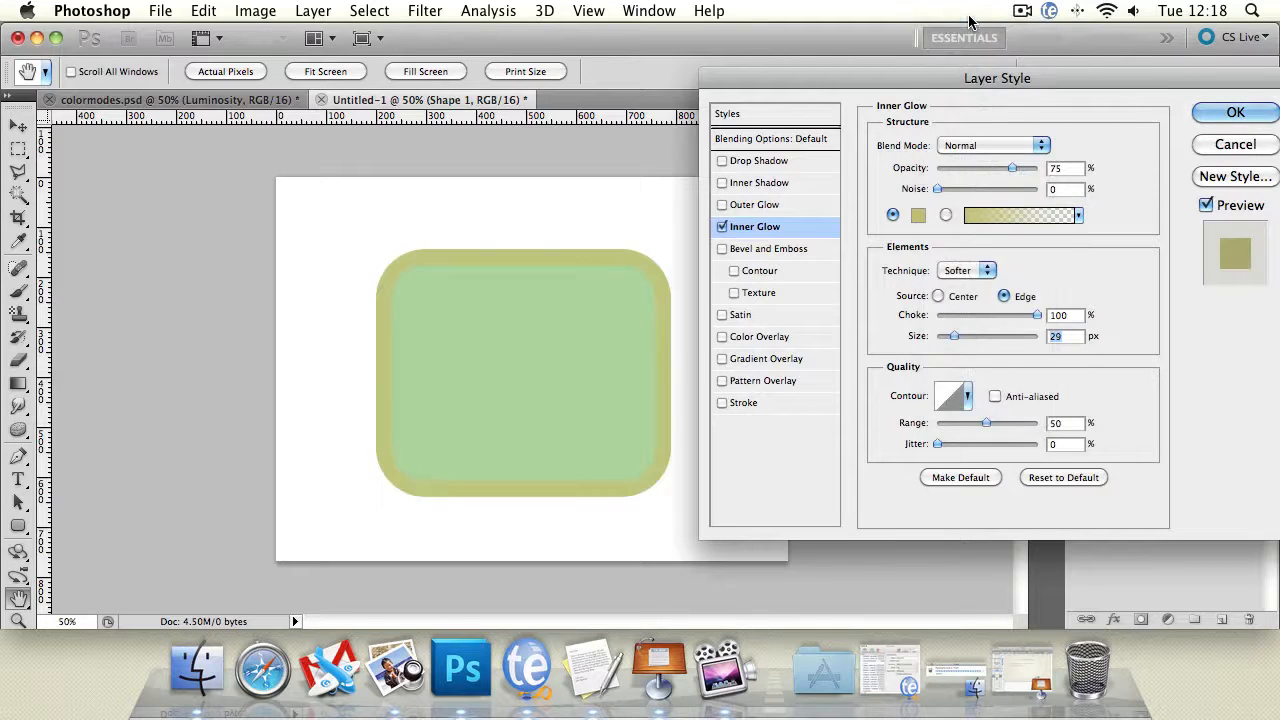
Step: Keep the inner glow's noise at 0% and try contour presets, choosing the fifth one in the first row
{"action": "left_click_drag", "start_coordinate": [972, 190], "coordinate": [893, 198]}
{"action": "left_click", "coordinate": [968, 397]}
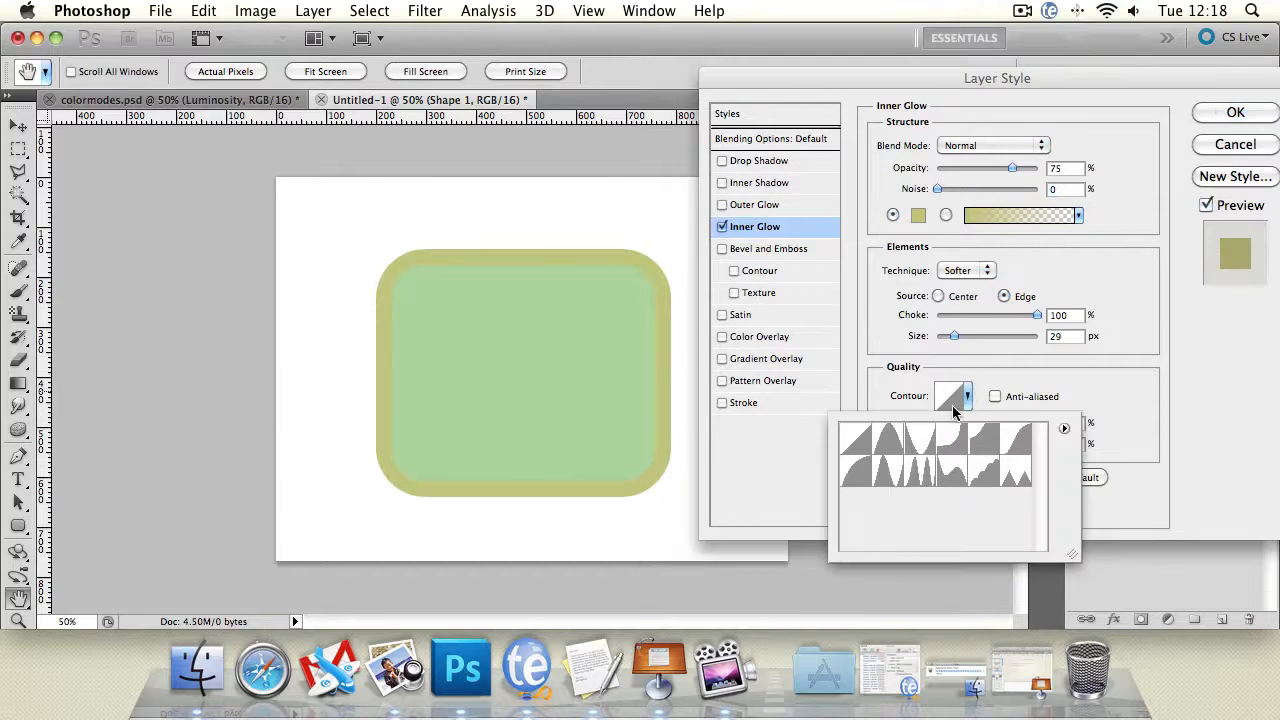
{"action": "left_click", "coordinate": [918, 440]}
{"action": "left_click", "coordinate": [975, 444]}
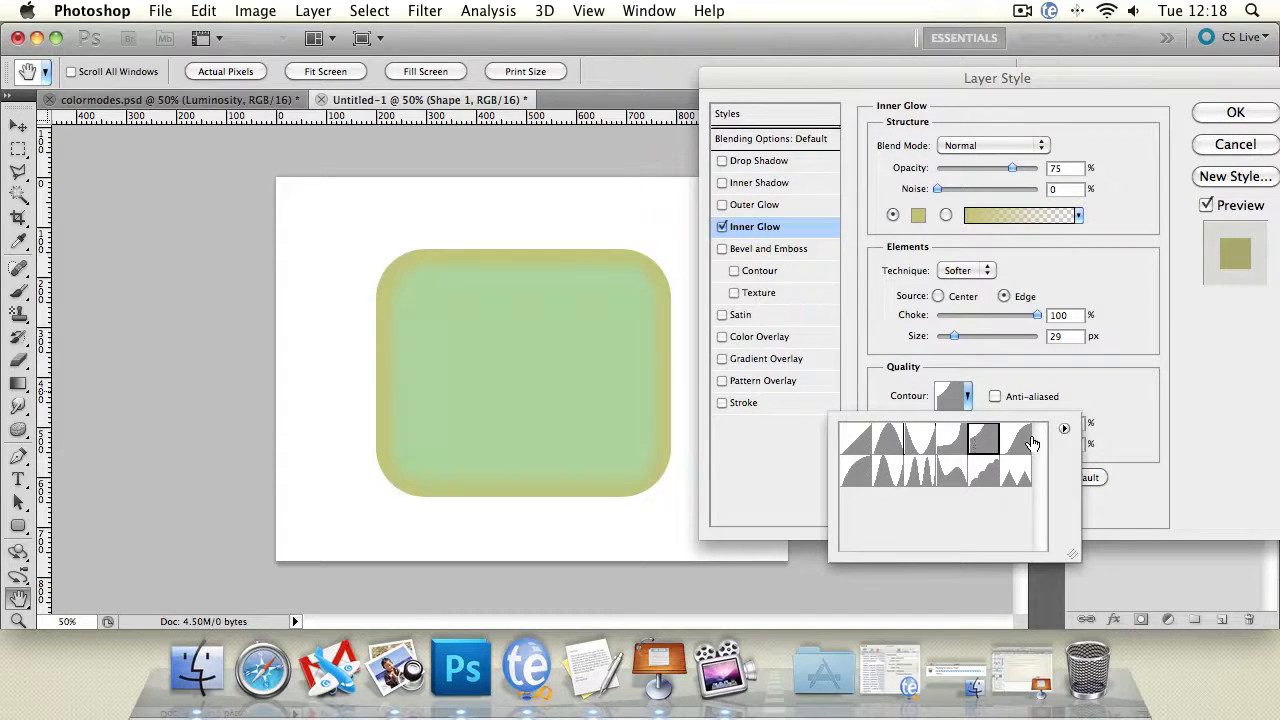
{"action": "left_click", "coordinate": [1039, 252]}
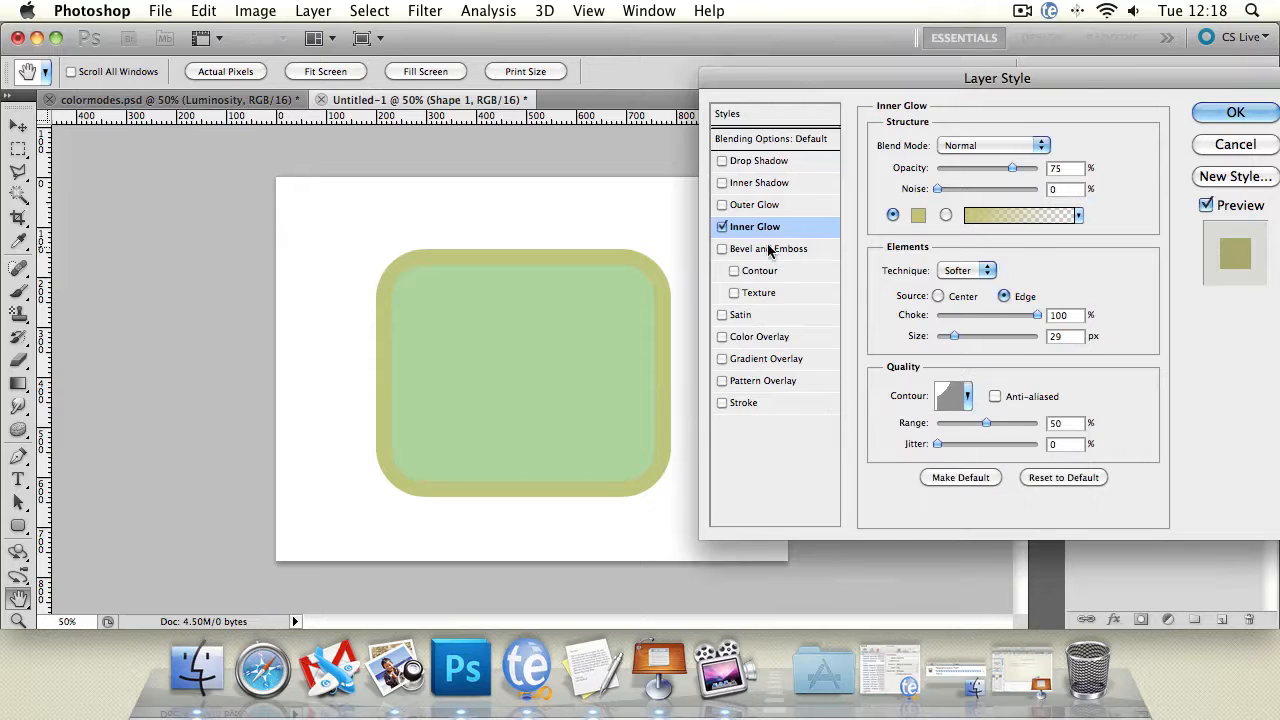
Step: Replace the inner glow with a Bevel and Emboss effect at 1000% depth
{"action": "left_click", "coordinate": [722, 227]}
{"action": "left_click", "coordinate": [722, 249]}
{"action": "left_click", "coordinate": [740, 250]}
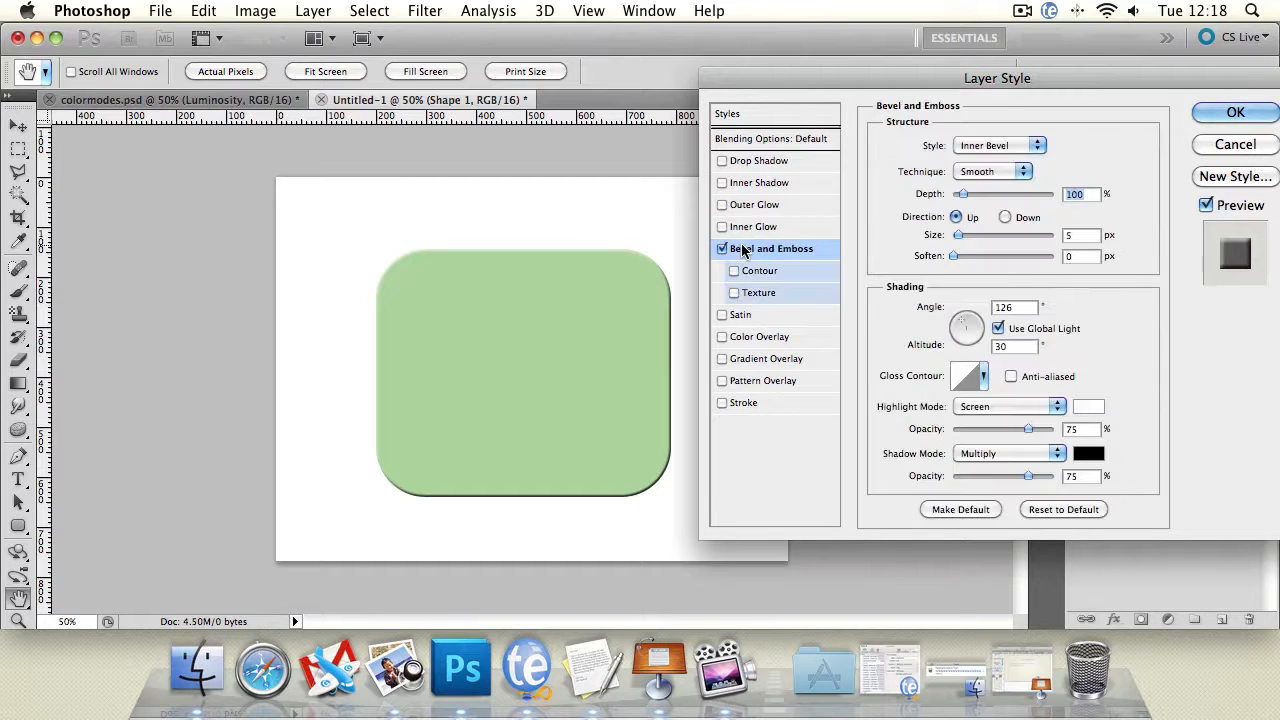
{"action": "left_click_drag", "start_coordinate": [961, 195], "coordinate": [1100, 197]}
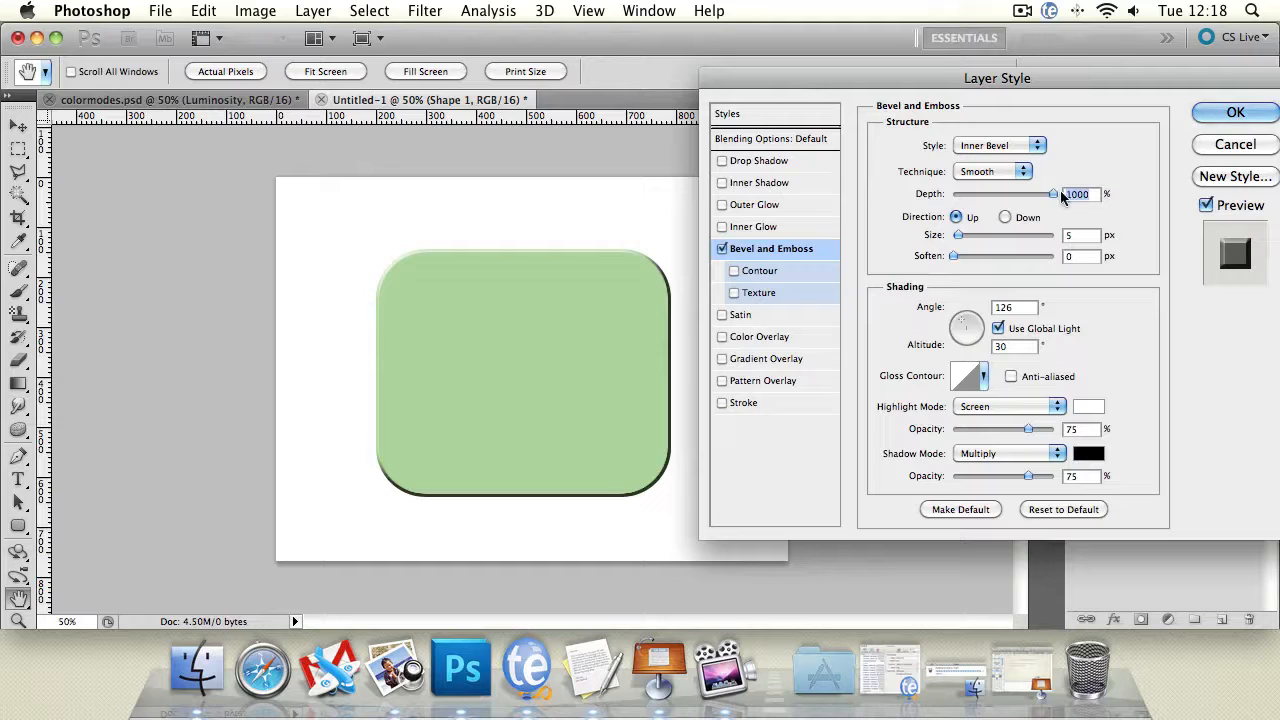
Step: Compare the bevel styles, including Emboss and Stroke Emboss, and settle on Outer Bevel
{"action": "left_click", "coordinate": [990, 145]}
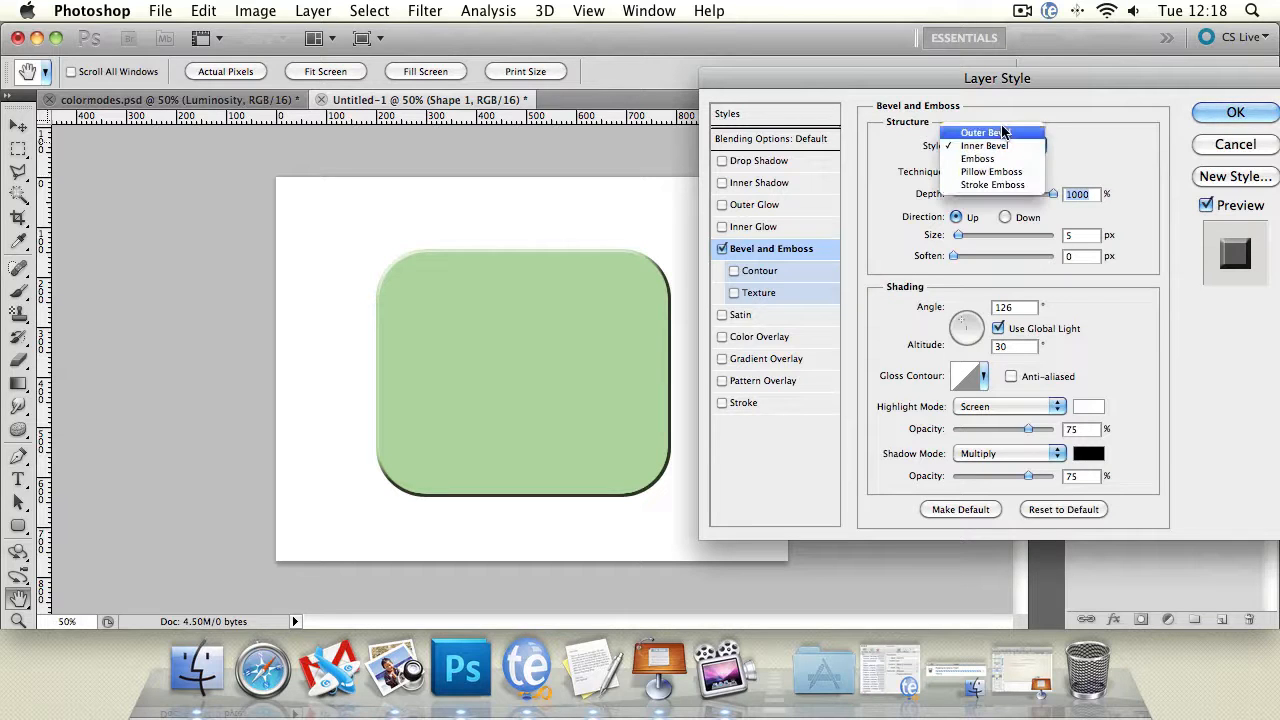
{"action": "left_click", "coordinate": [1000, 131]}
{"action": "left_click", "coordinate": [1003, 145]}
{"action": "left_click", "coordinate": [1012, 171]}
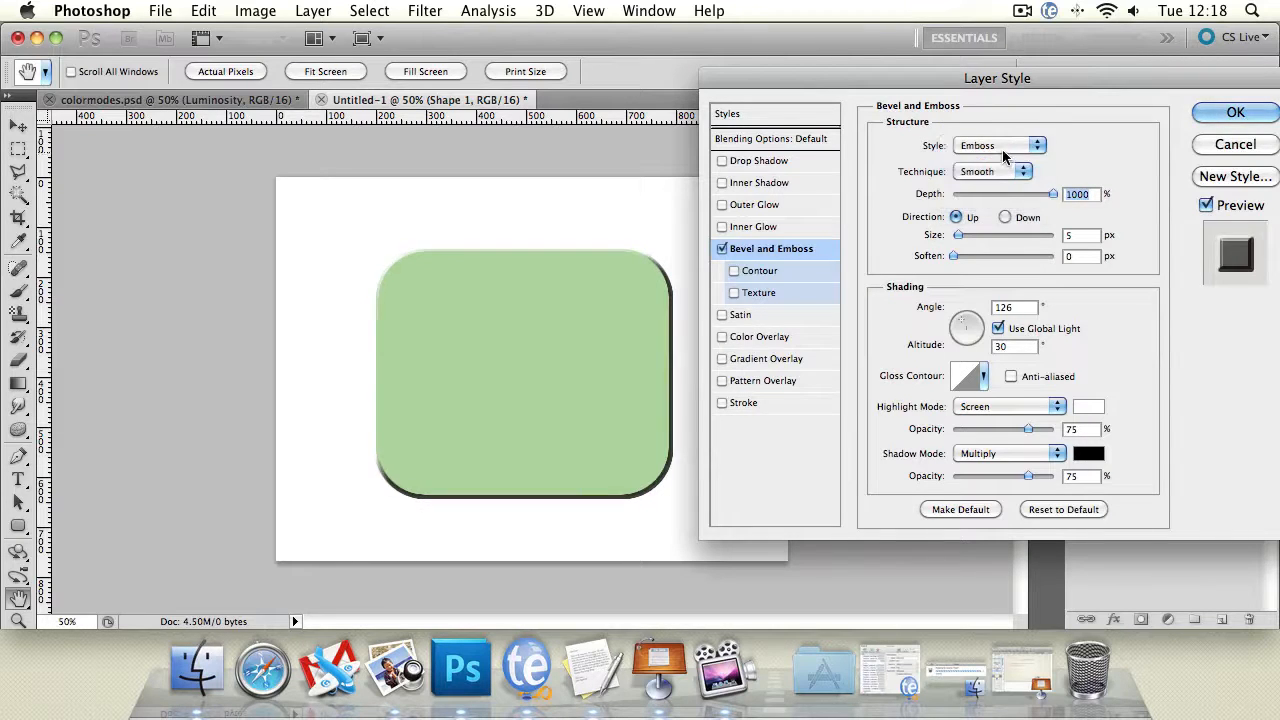
{"action": "left_click", "coordinate": [1003, 146]}
{"action": "left_click", "coordinate": [1002, 171]}
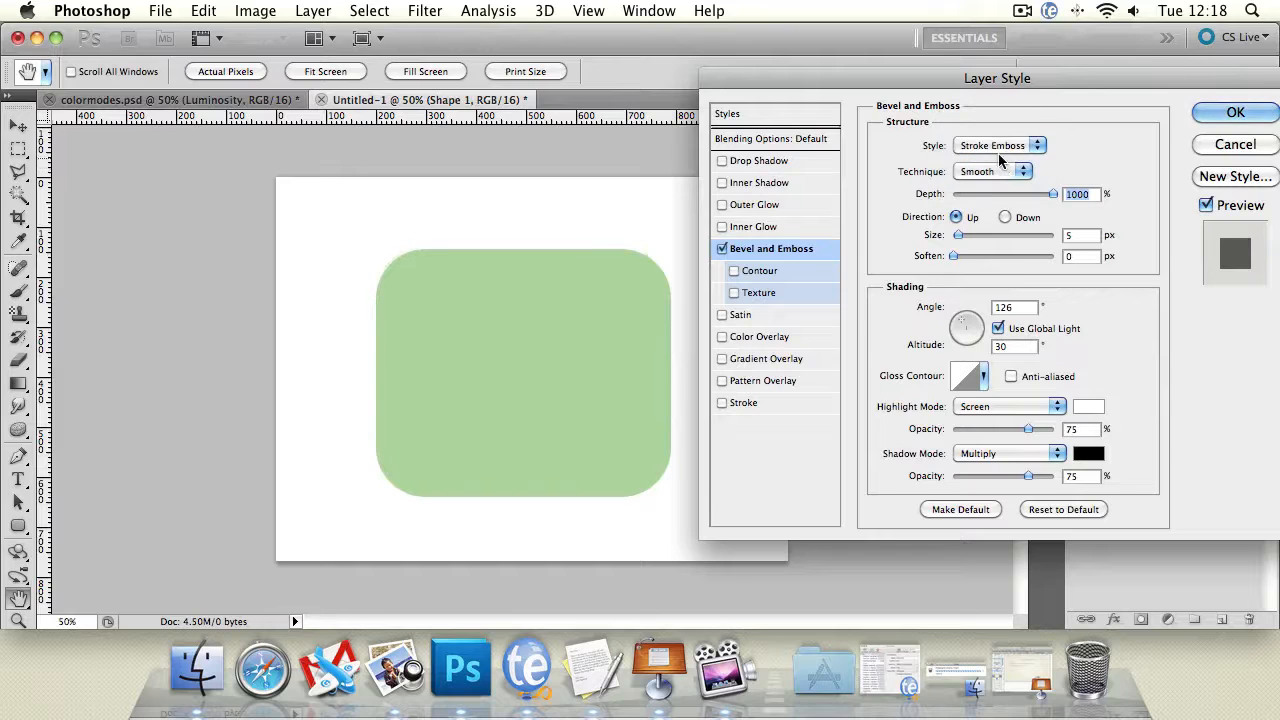
{"action": "left_click", "coordinate": [1000, 146]}
{"action": "left_click", "coordinate": [997, 93]}
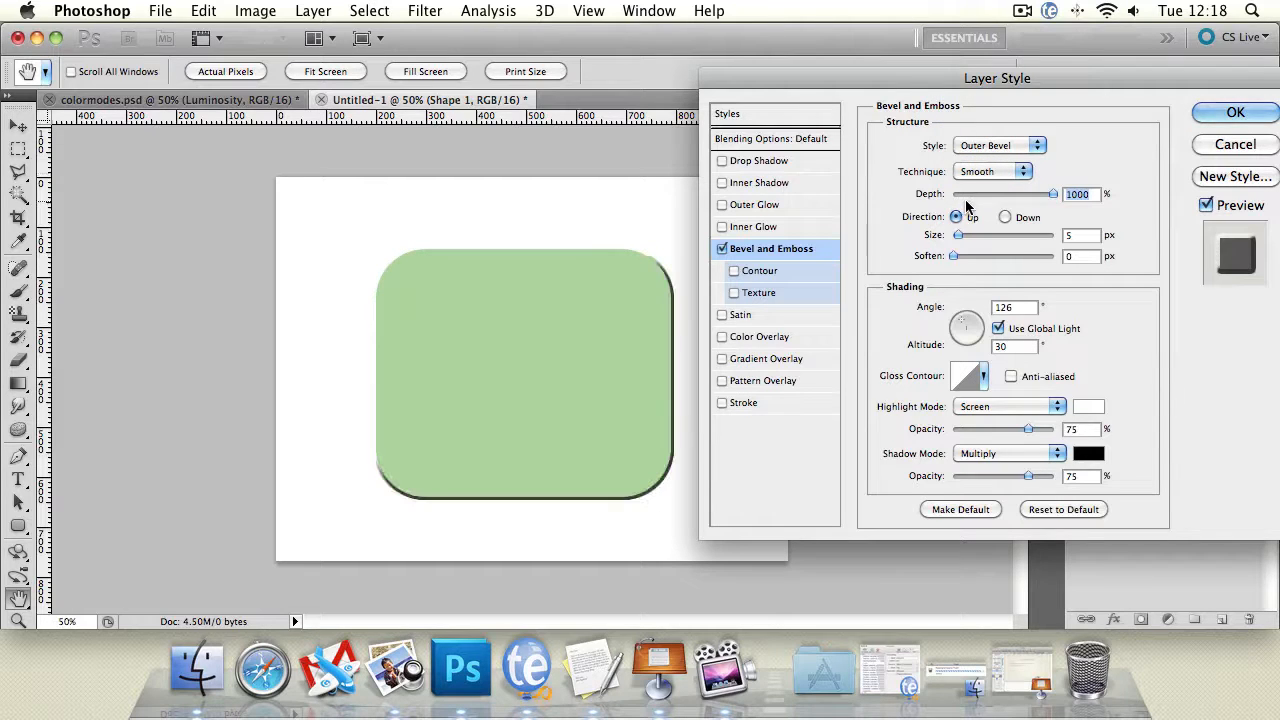
Step: Set the bevel to Chisel Hard at 32 px size, and compare the Down direction before returning to Up
{"action": "left_click", "coordinate": [990, 171]}
{"action": "left_click", "coordinate": [988, 186]}
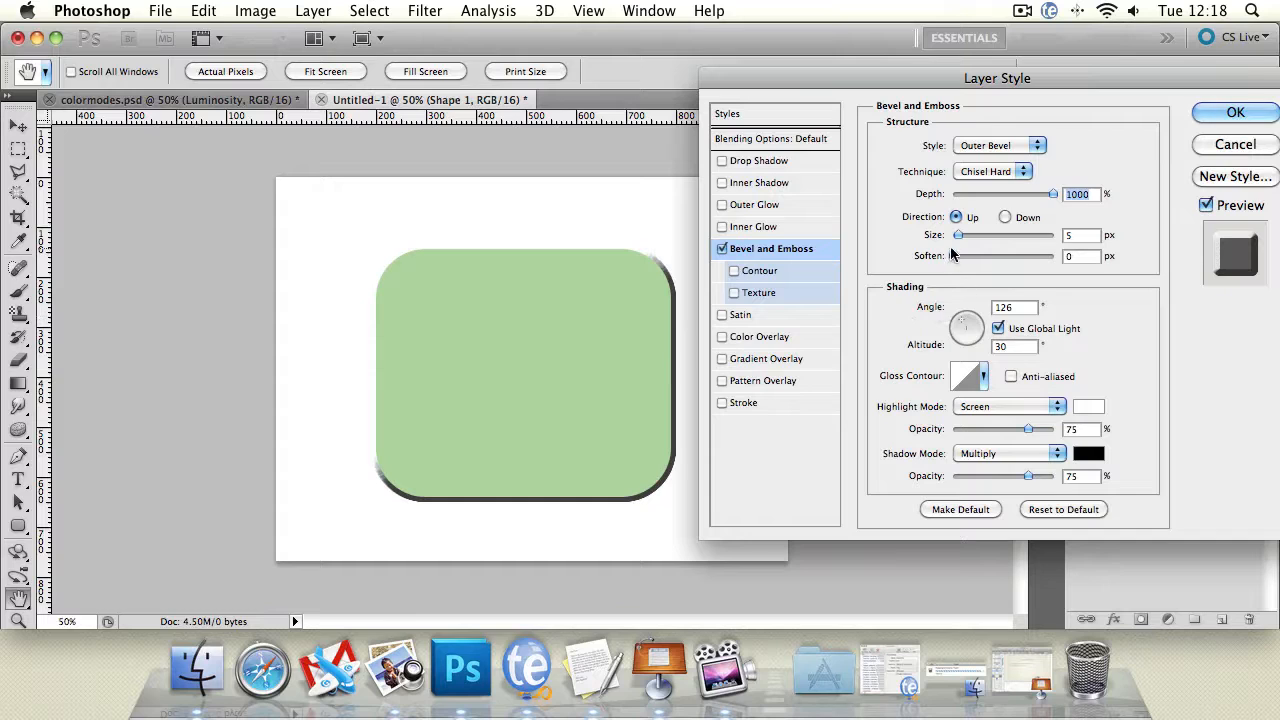
{"action": "left_click_drag", "start_coordinate": [957, 235], "coordinate": [940, 263]}
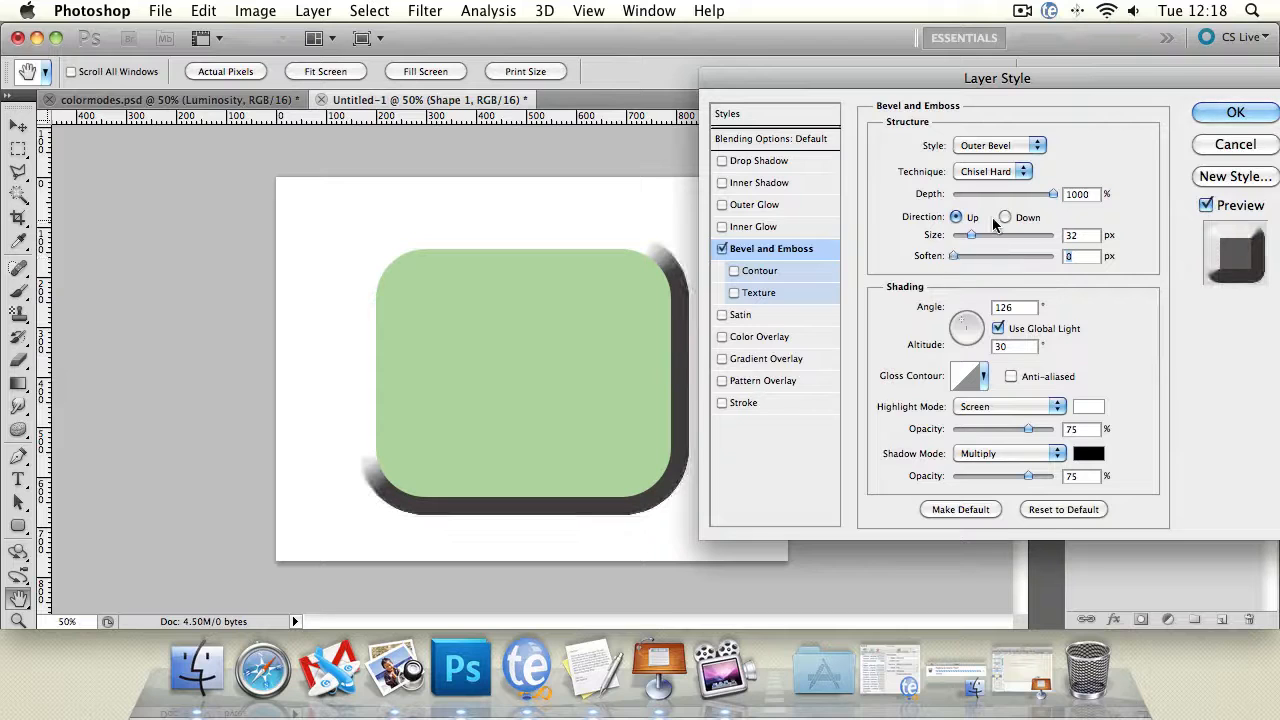
{"action": "left_click", "coordinate": [1004, 217]}
{"action": "left_click", "coordinate": [957, 217]}
Step: Change the bevel to Smooth at 46 px size, lit independently of the global light at 112° angle and 64° altitude
{"action": "left_click", "coordinate": [994, 172]}
{"action": "left_click", "coordinate": [987, 158]}
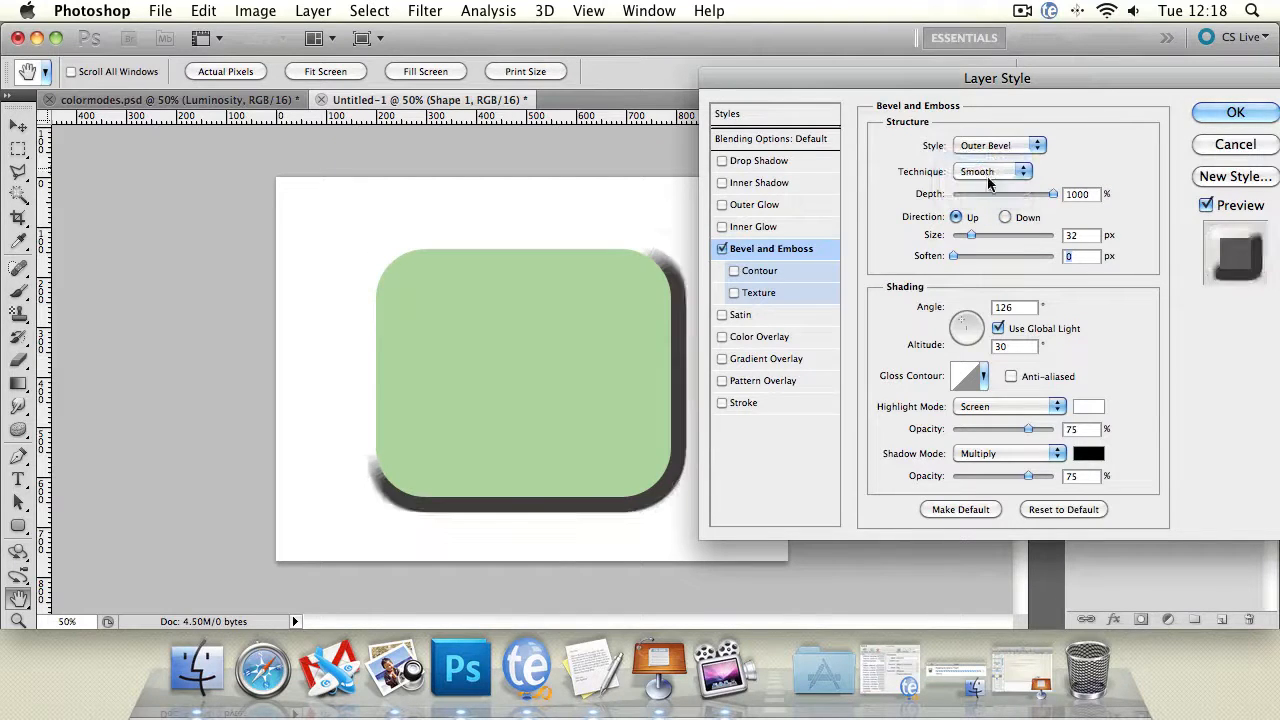
{"action": "mouse_move", "coordinate": [978, 234]}
{"action": "left_mouse_down"}
{"action": "mouse_move", "coordinate": [962, 238]}
{"action": "mouse_move", "coordinate": [974, 240]}
{"action": "left_mouse_up"}
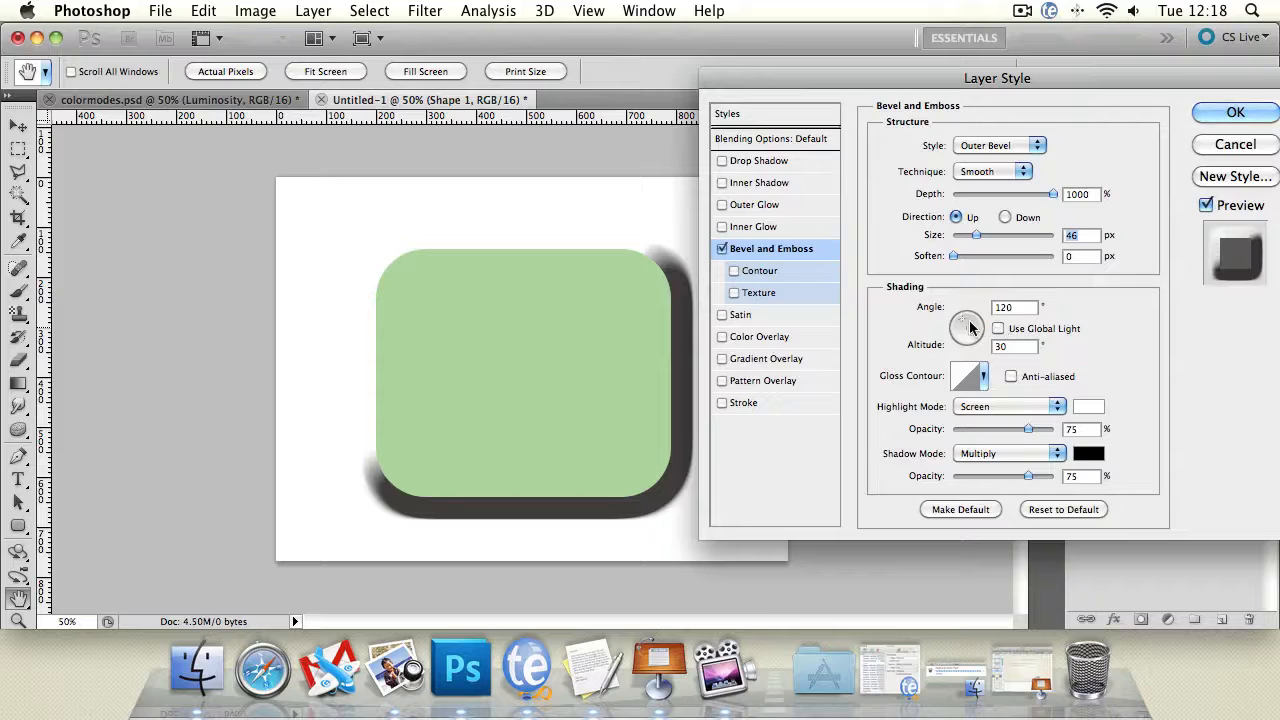
{"action": "left_click_drag", "start_coordinate": [969, 328], "coordinate": [962, 320]}
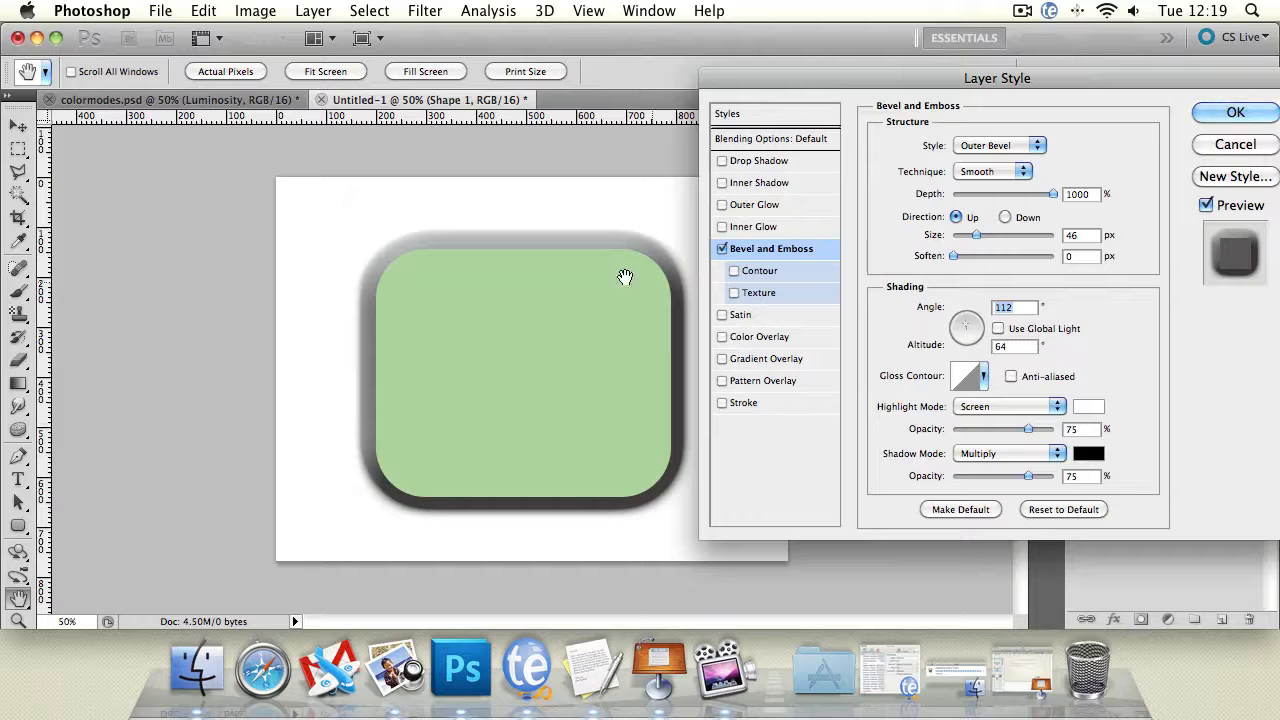
Step: Apply the double-peaked gloss contour to the bevel and compare it with anti-aliasing on and off, leaving it off
{"action": "left_click", "coordinate": [986, 377]}
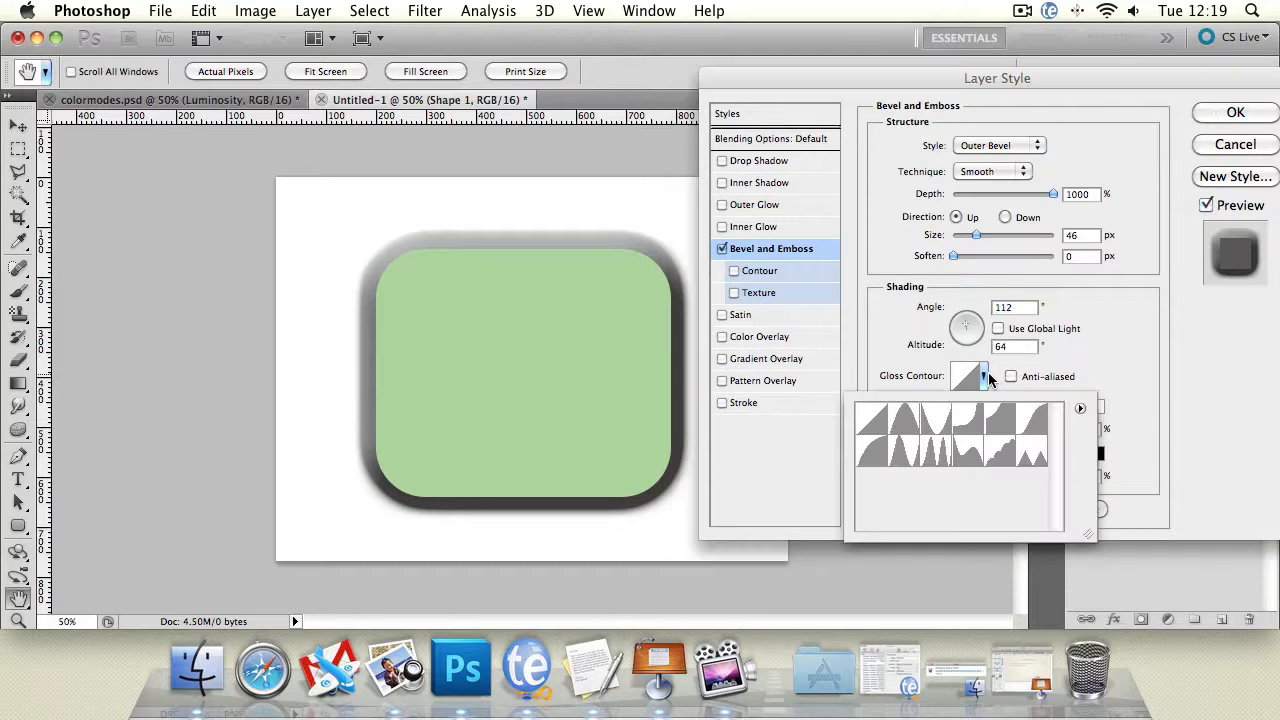
{"action": "left_click", "coordinate": [876, 454]}
{"action": "left_click", "coordinate": [923, 456]}
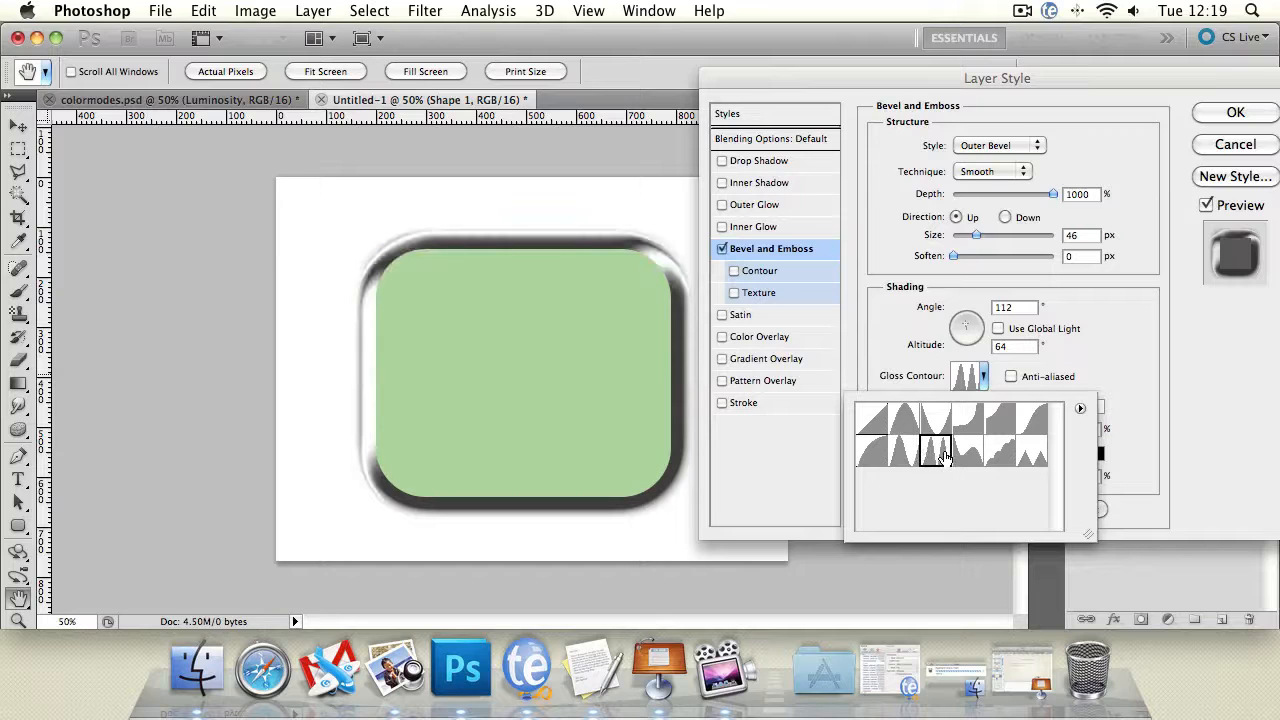
{"action": "left_click", "coordinate": [1131, 361]}
{"action": "left_click", "coordinate": [1011, 377]}
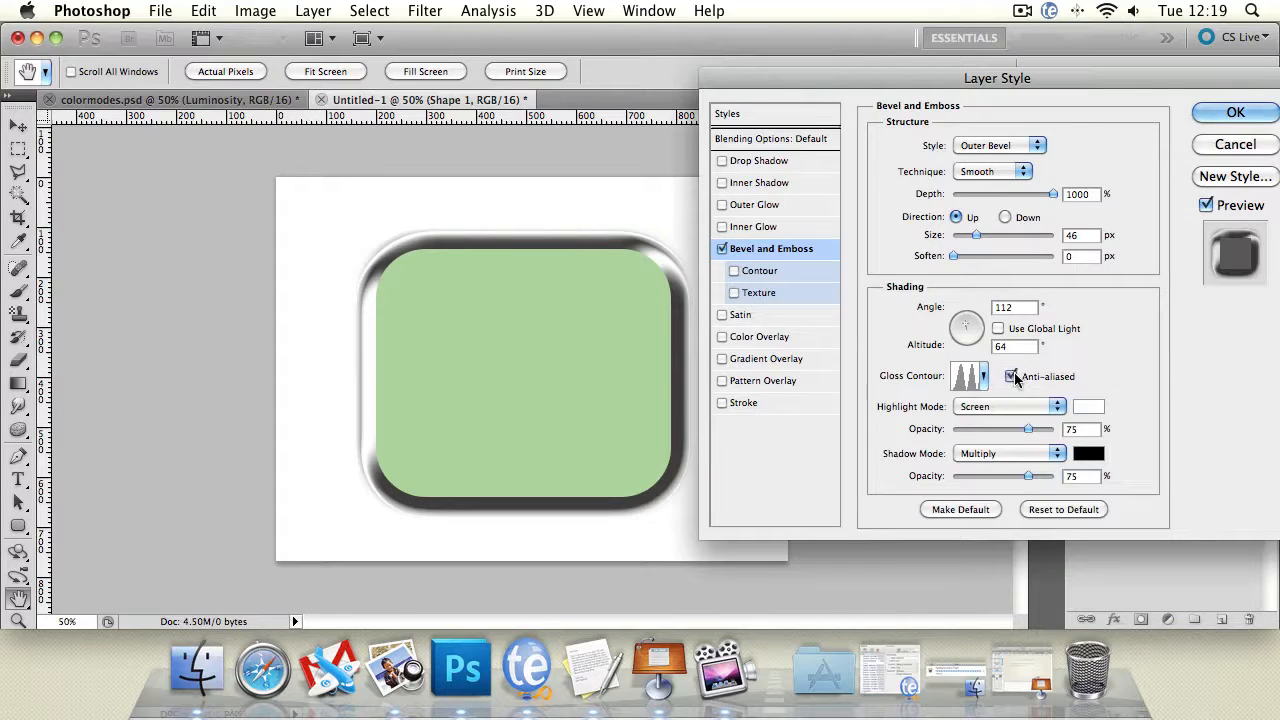
{"action": "left_click", "coordinate": [1015, 378]}
{"action": "left_click", "coordinate": [1015, 378]}
{"action": "left_click", "coordinate": [1009, 405]}
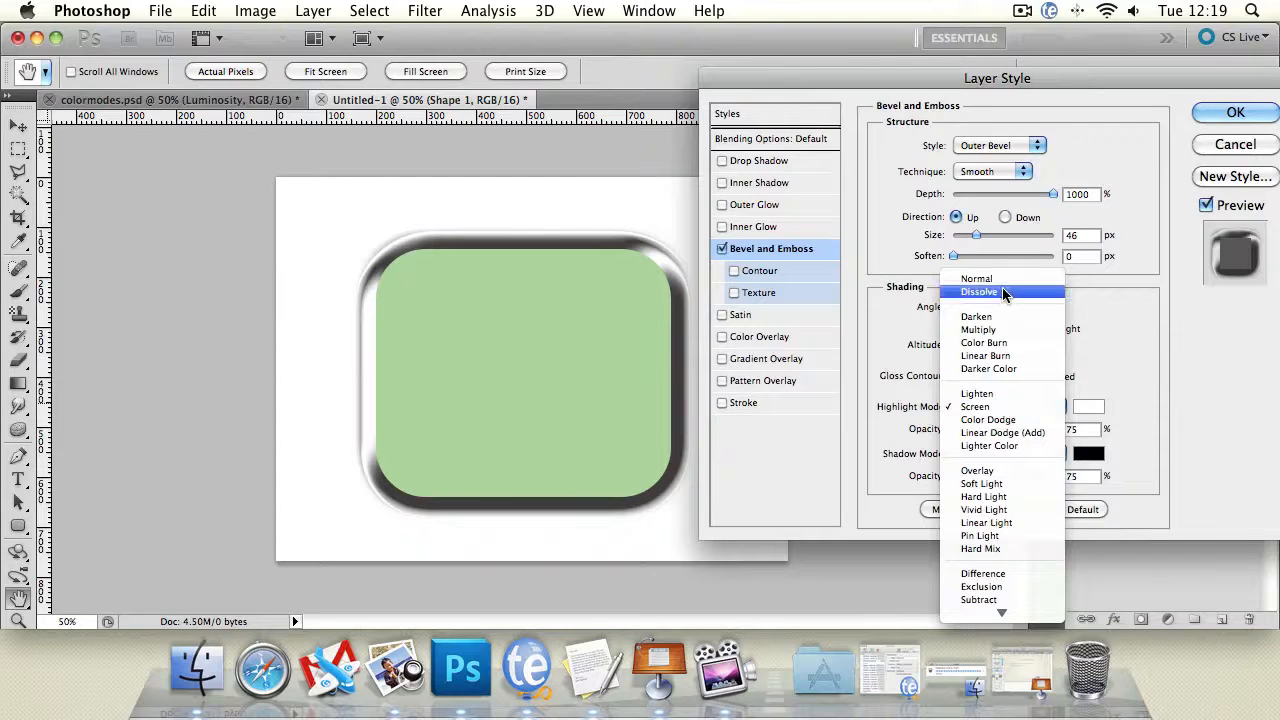
{"action": "left_click", "coordinate": [1118, 302]}
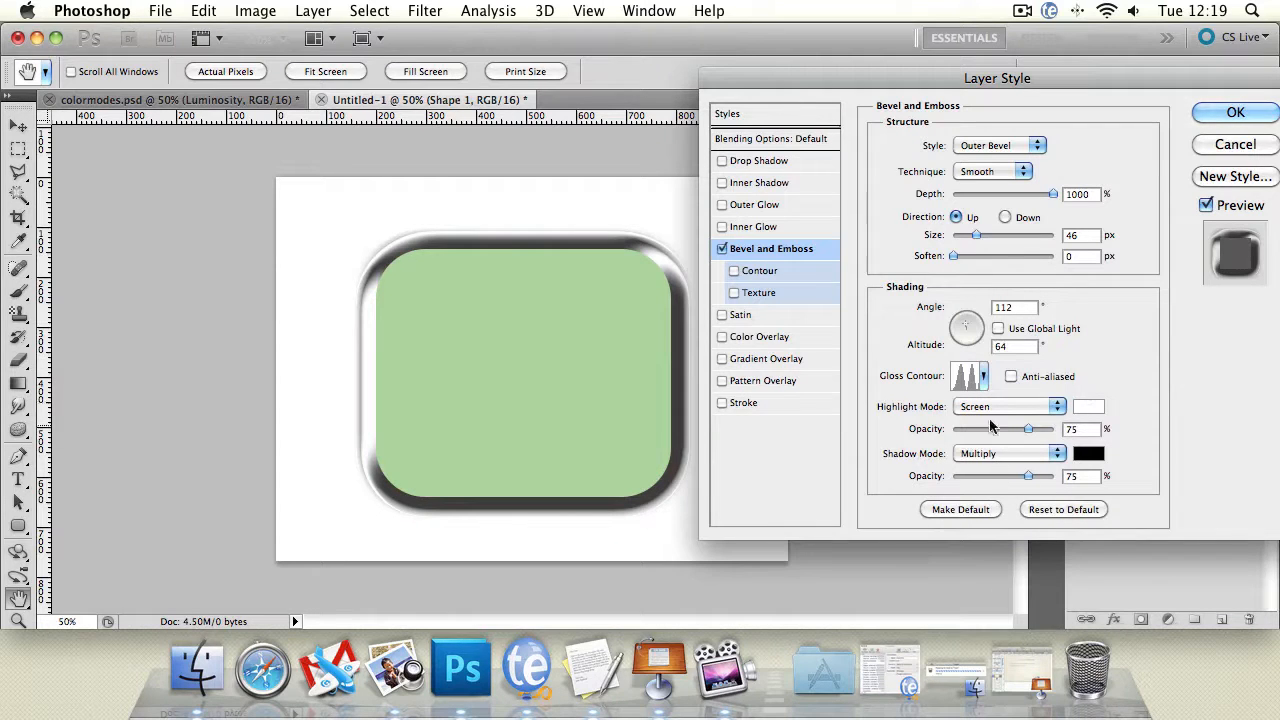
{"action": "left_click", "coordinate": [990, 410]}
{"action": "left_click", "coordinate": [1156, 367]}
Step: Change the bevel's highlight colour to pale pink fee7e7
{"action": "left_click", "coordinate": [1090, 408]}
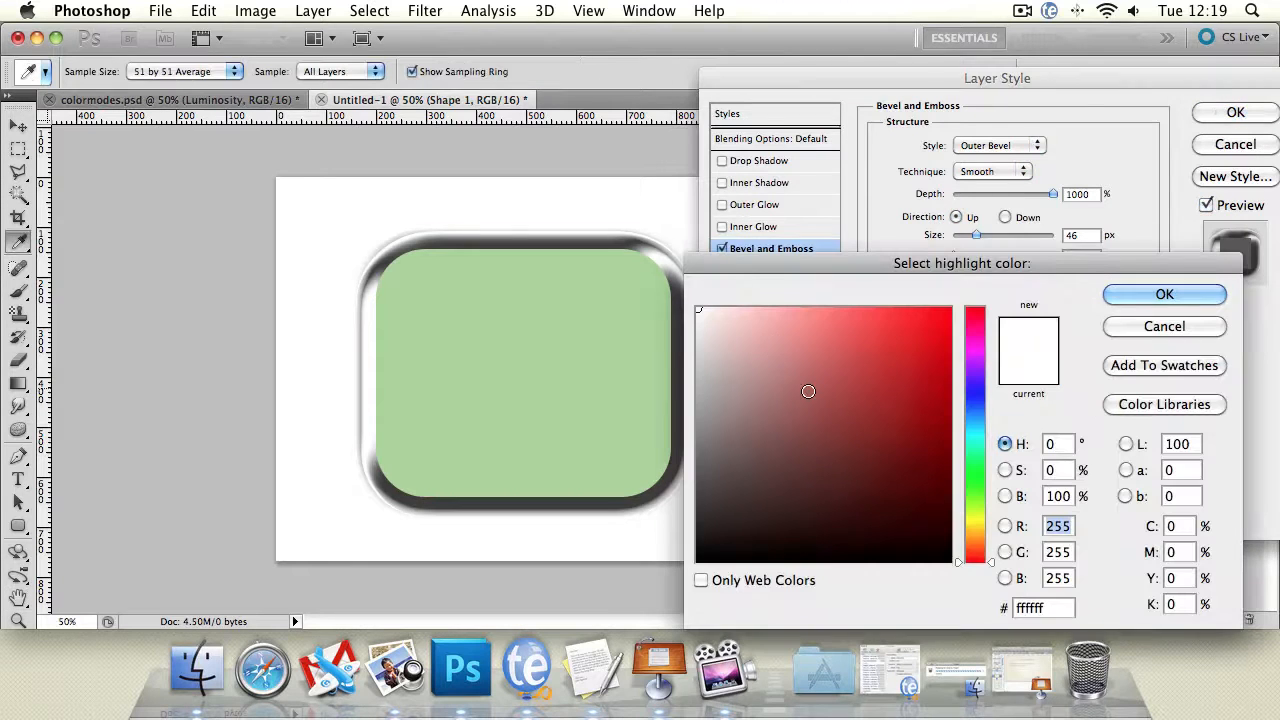
{"action": "left_click", "coordinate": [595, 286]}
{"action": "left_click_drag", "start_coordinate": [868, 339], "coordinate": [719, 309]}
{"action": "left_click", "coordinate": [1149, 298]}
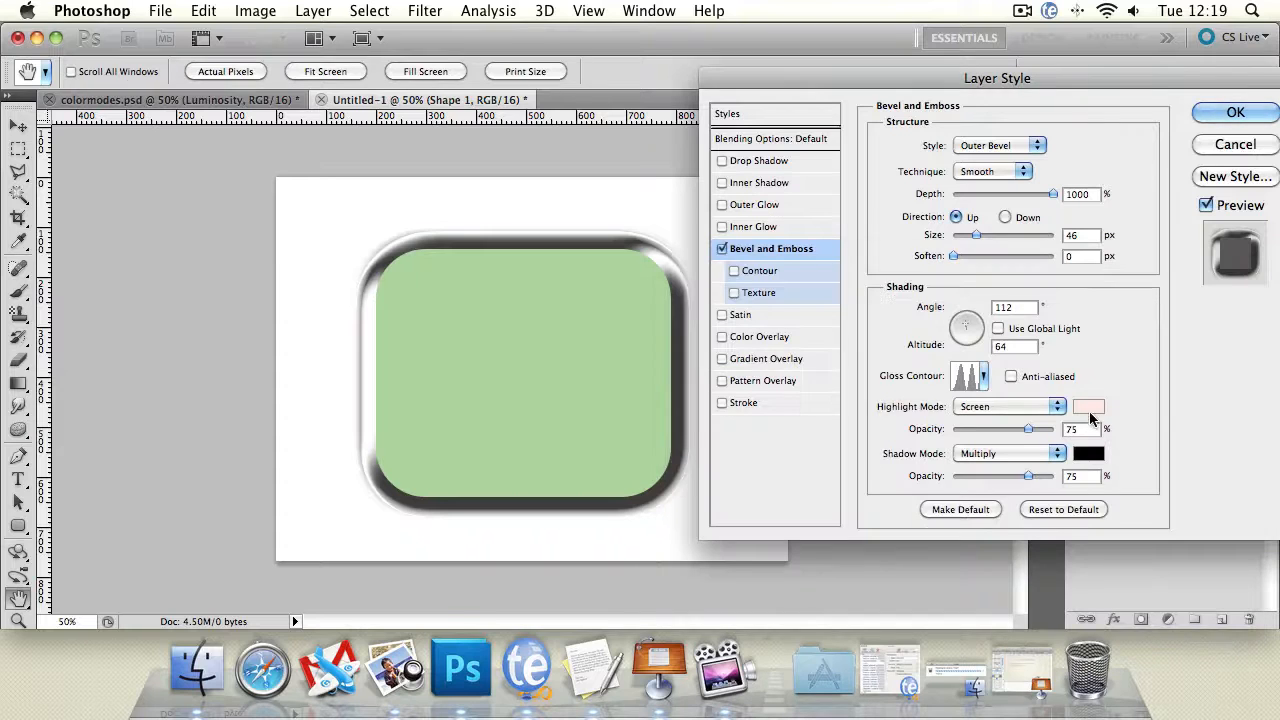
Step: Set the bevel's highlight mode to Normal and change its highlight colour to a muted orange-brown
{"action": "left_click", "coordinate": [1027, 409]}
{"action": "left_click", "coordinate": [985, 278]}
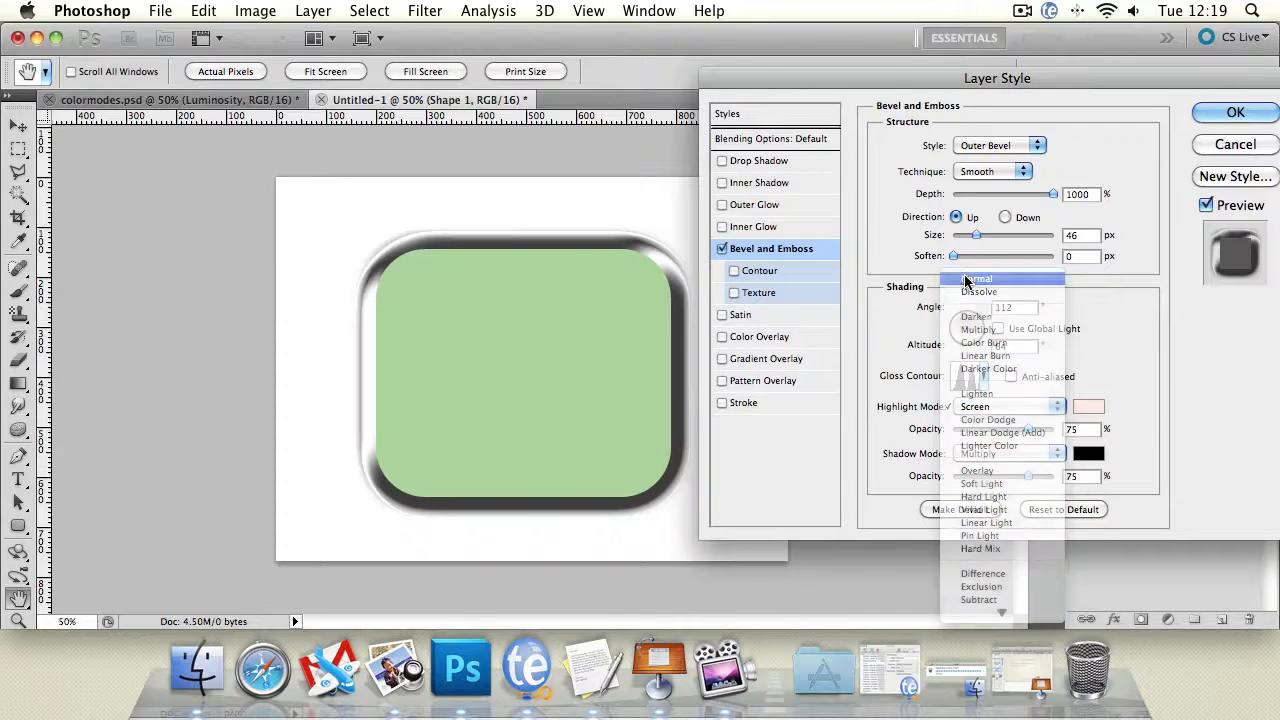
{"action": "left_click", "coordinate": [1088, 407]}
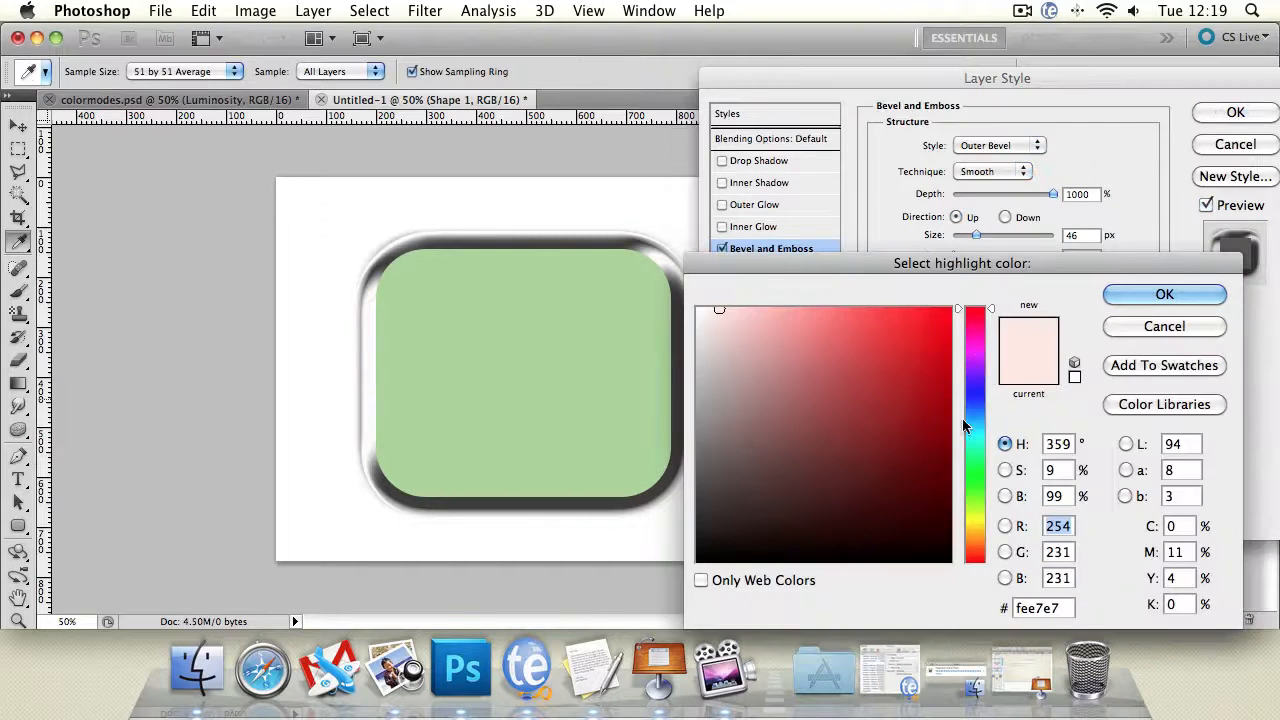
{"action": "left_click_drag", "start_coordinate": [974, 481], "coordinate": [974, 514]}
{"action": "left_click", "coordinate": [926, 308]}
{"action": "left_click", "coordinate": [975, 547]}
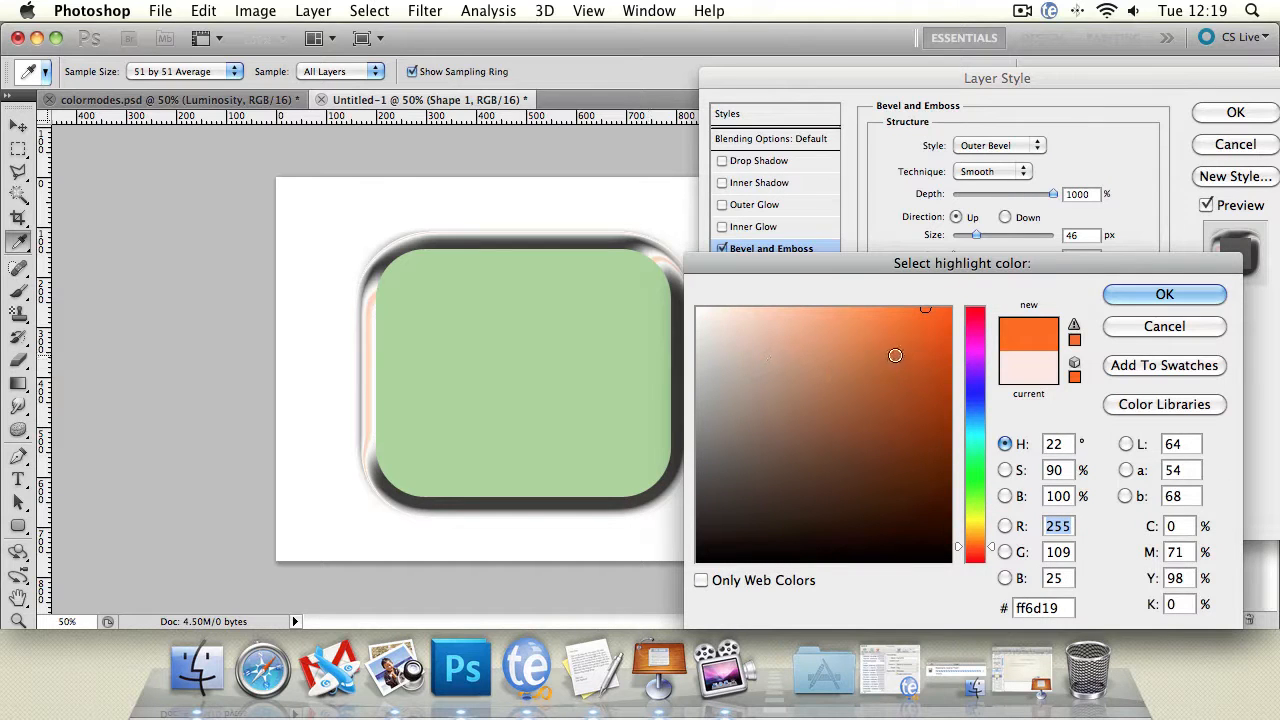
{"action": "left_click_drag", "start_coordinate": [894, 355], "coordinate": [858, 377]}
{"action": "left_click", "coordinate": [1176, 292]}
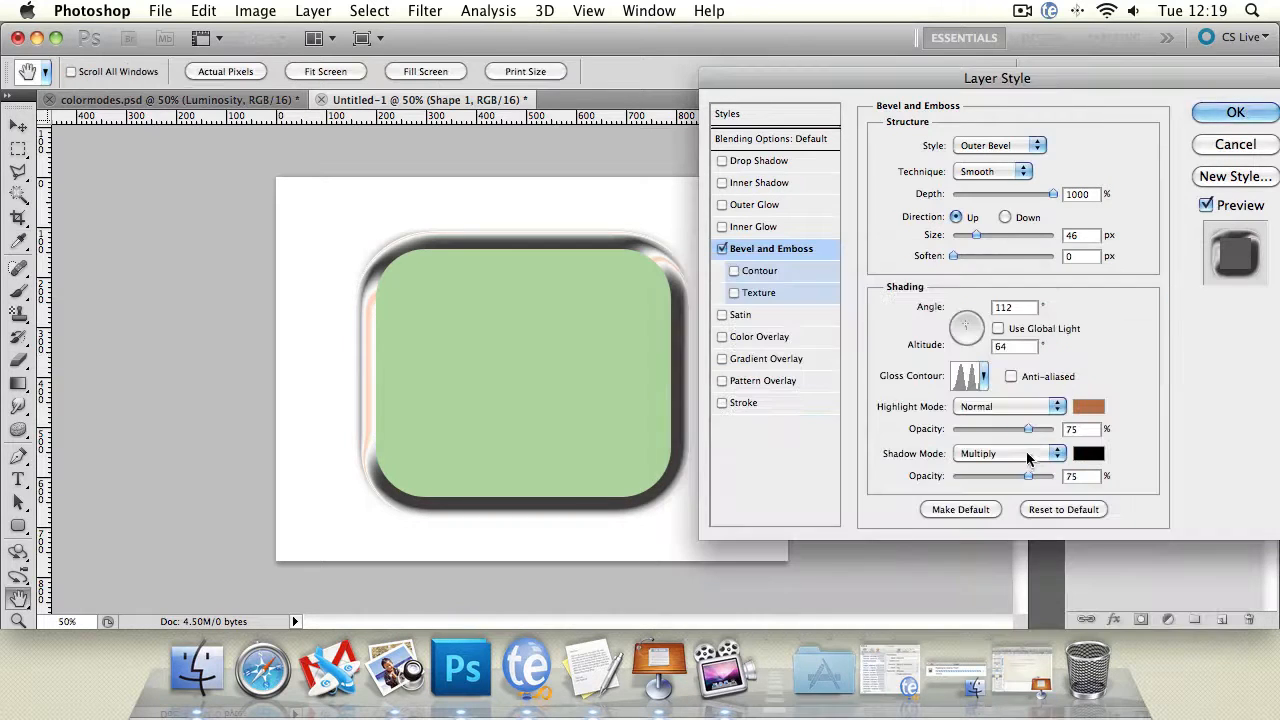
Step: Change the bevel's shadow colour to dark teal 0e3c40 and set its shadow mode to Normal
{"action": "left_click", "coordinate": [1090, 455]}
{"action": "left_click_drag", "start_coordinate": [872, 460], "coordinate": [894, 498]}
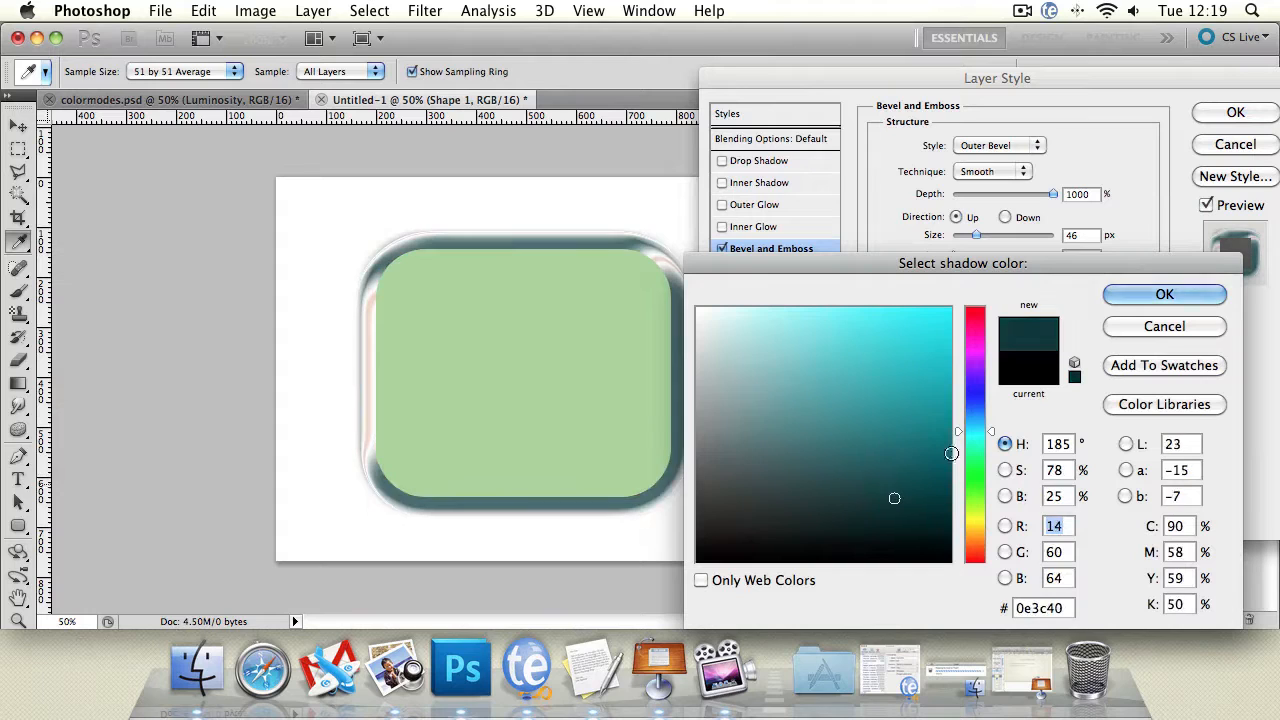
{"action": "left_click", "coordinate": [1160, 296]}
{"action": "left_click", "coordinate": [986, 454]}
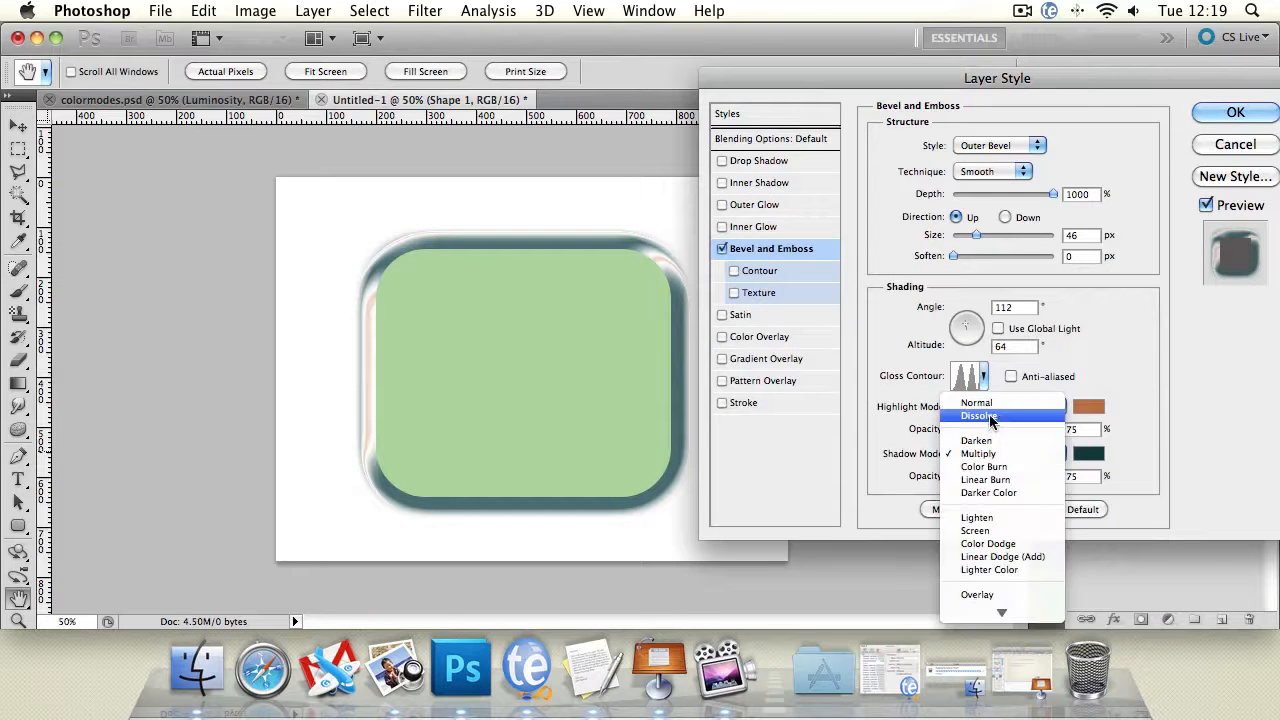
{"action": "left_click", "coordinate": [990, 403]}
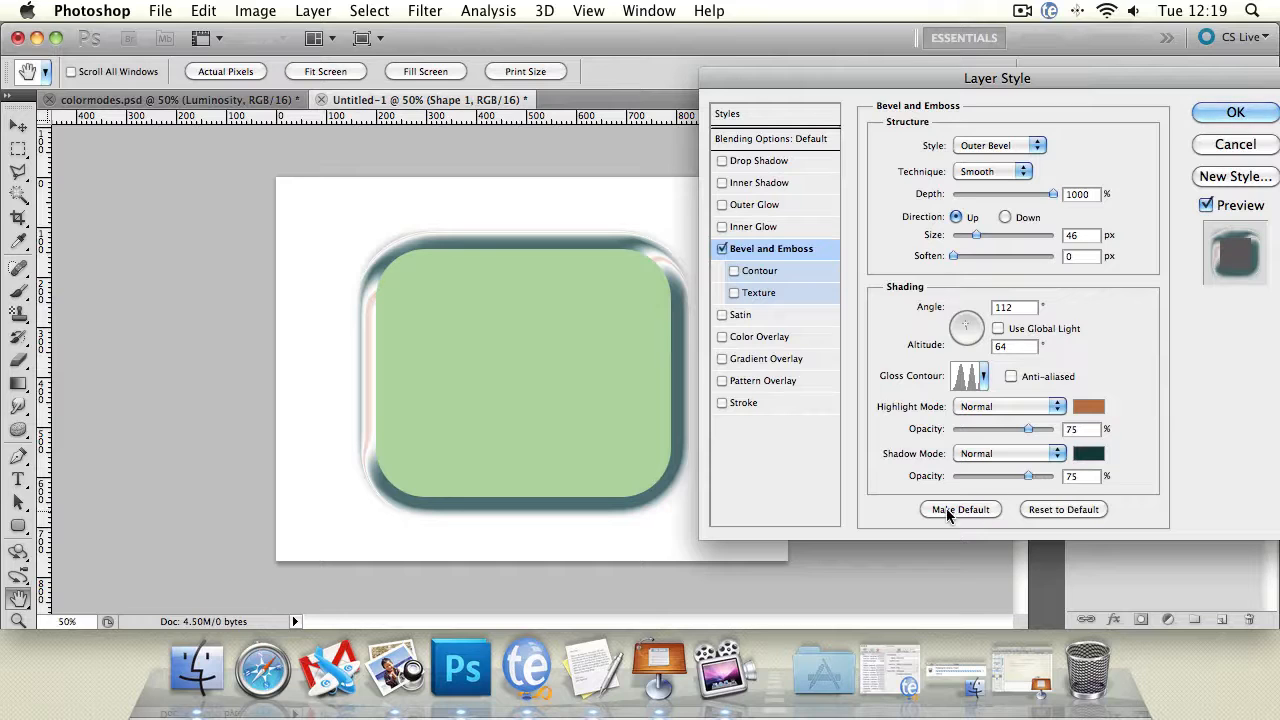
Step: Try a custom Contour on the bevel by reshaping the linear mapping curve, discard the curve and disable the Contour
{"action": "left_click_drag", "start_coordinate": [876, 76], "coordinate": [760, 65]}
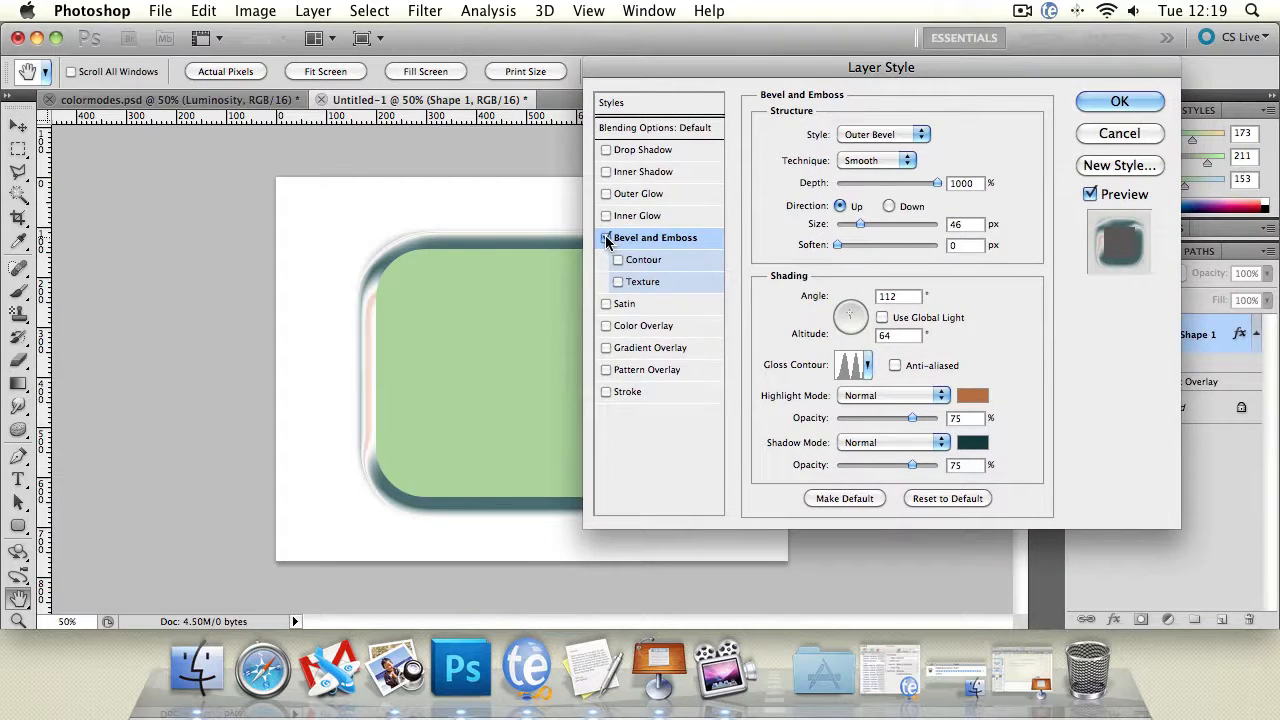
{"action": "left_click", "coordinate": [618, 260]}
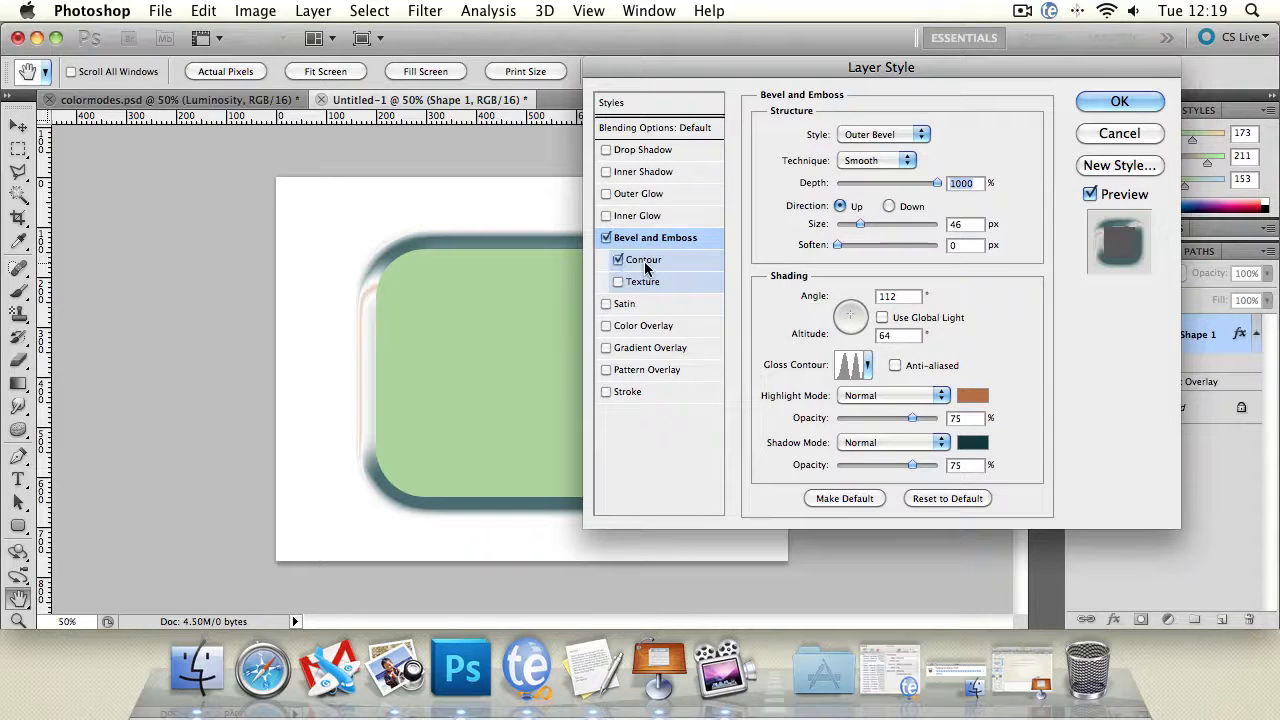
{"action": "left_click", "coordinate": [645, 262]}
{"action": "left_click", "coordinate": [834, 141]}
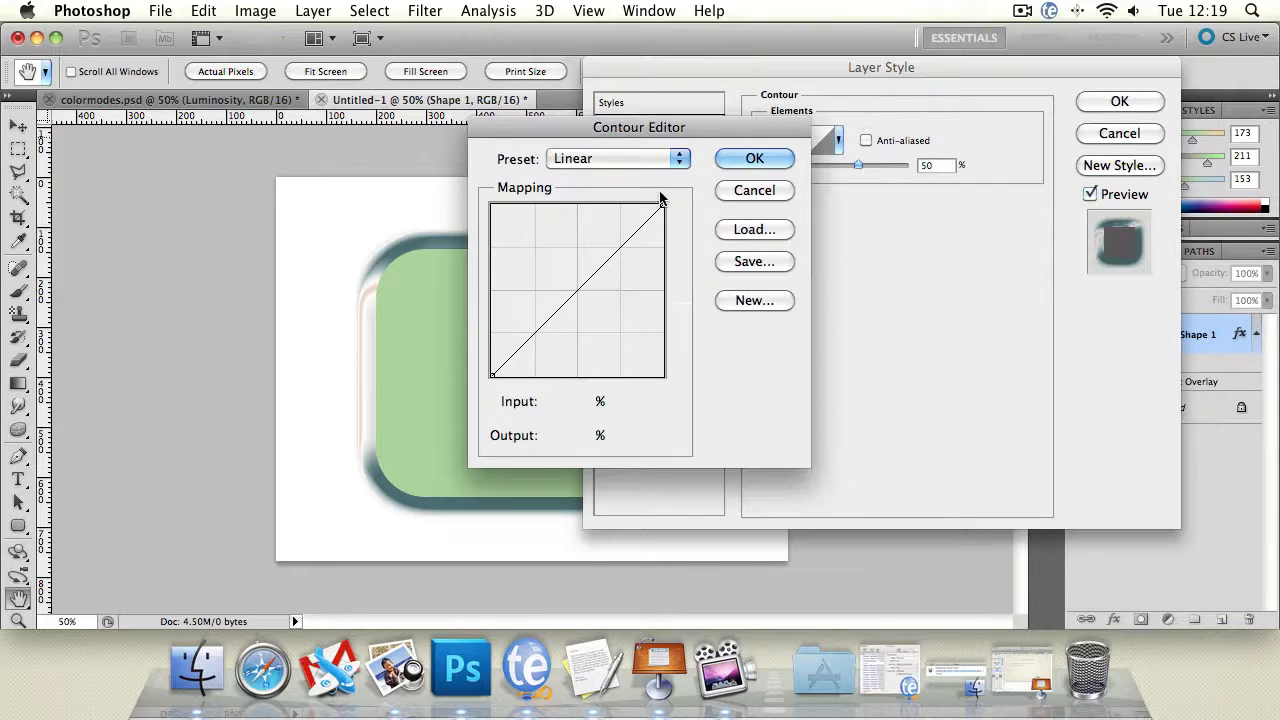
{"action": "left_click_drag", "start_coordinate": [539, 329], "coordinate": [541, 266]}
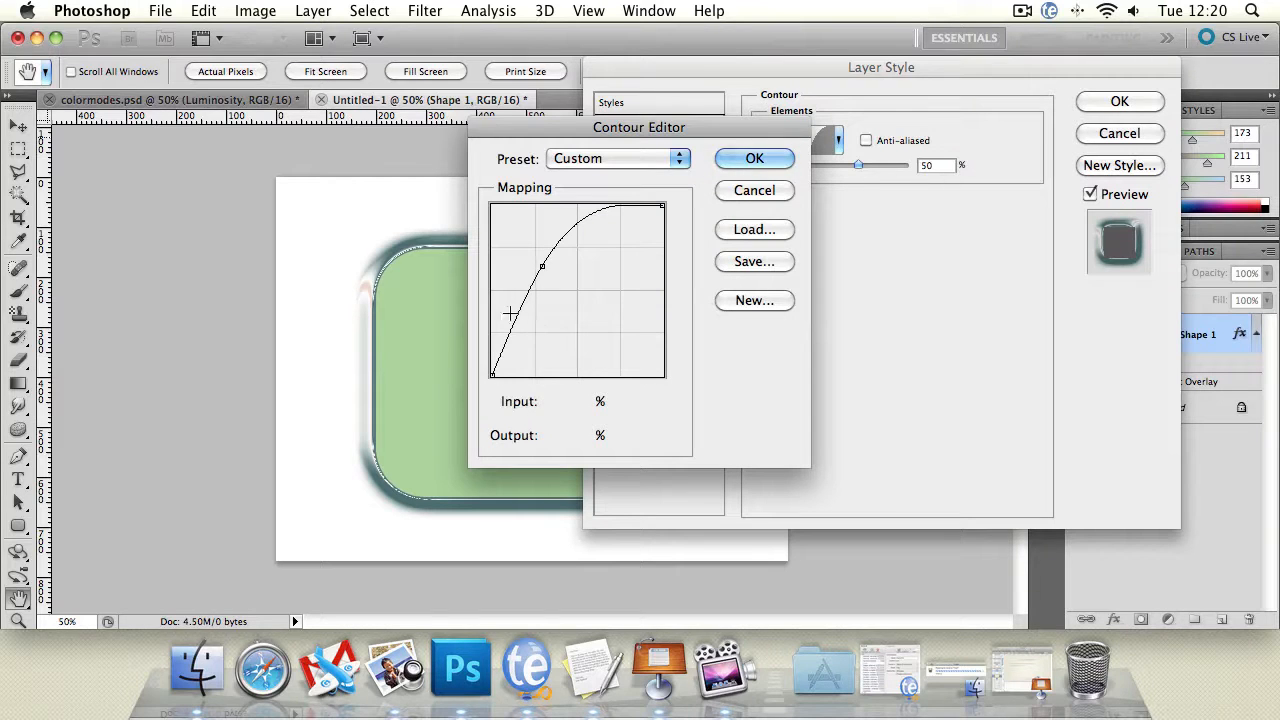
{"action": "left_click_drag", "start_coordinate": [509, 311], "coordinate": [545, 332]}
{"action": "left_click", "coordinate": [749, 191]}
{"action": "left_click", "coordinate": [618, 260]}
Step: Add a Texture to the bevel using the grey damask pattern at 626% scale and -418% depth
{"action": "left_click", "coordinate": [618, 282]}
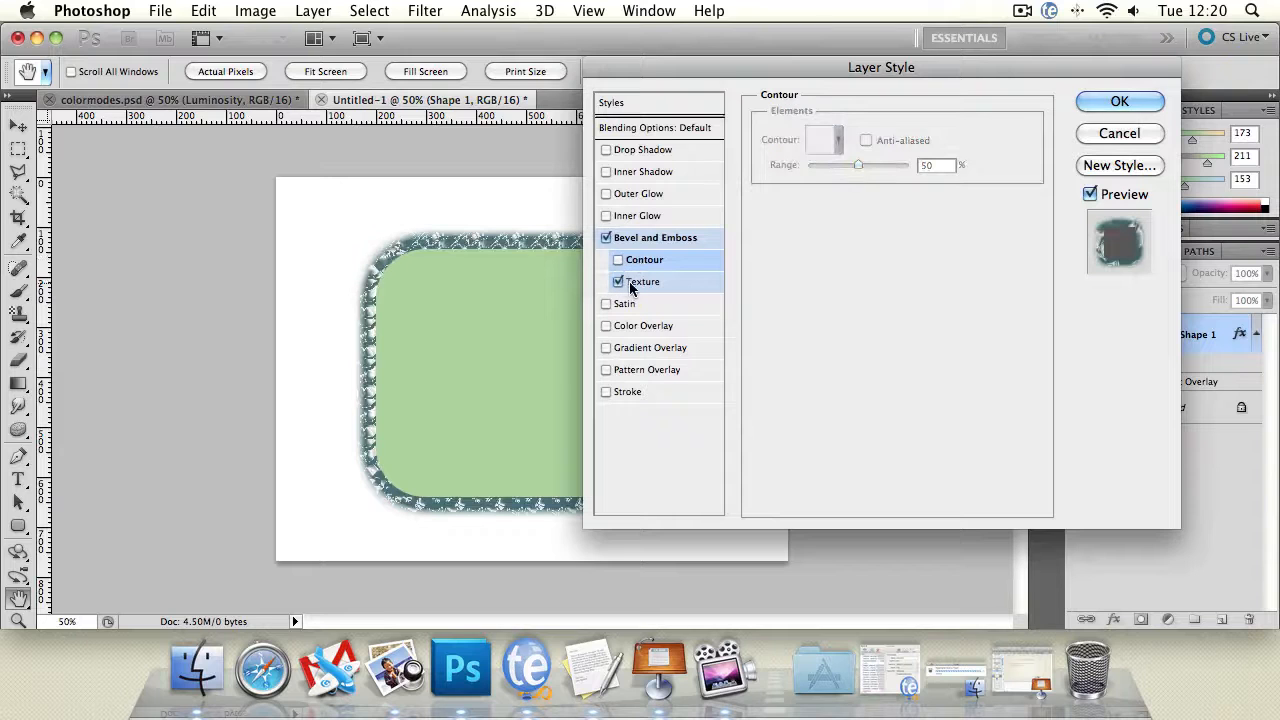
{"action": "left_click", "coordinate": [643, 284]}
{"action": "left_click", "coordinate": [866, 156]}
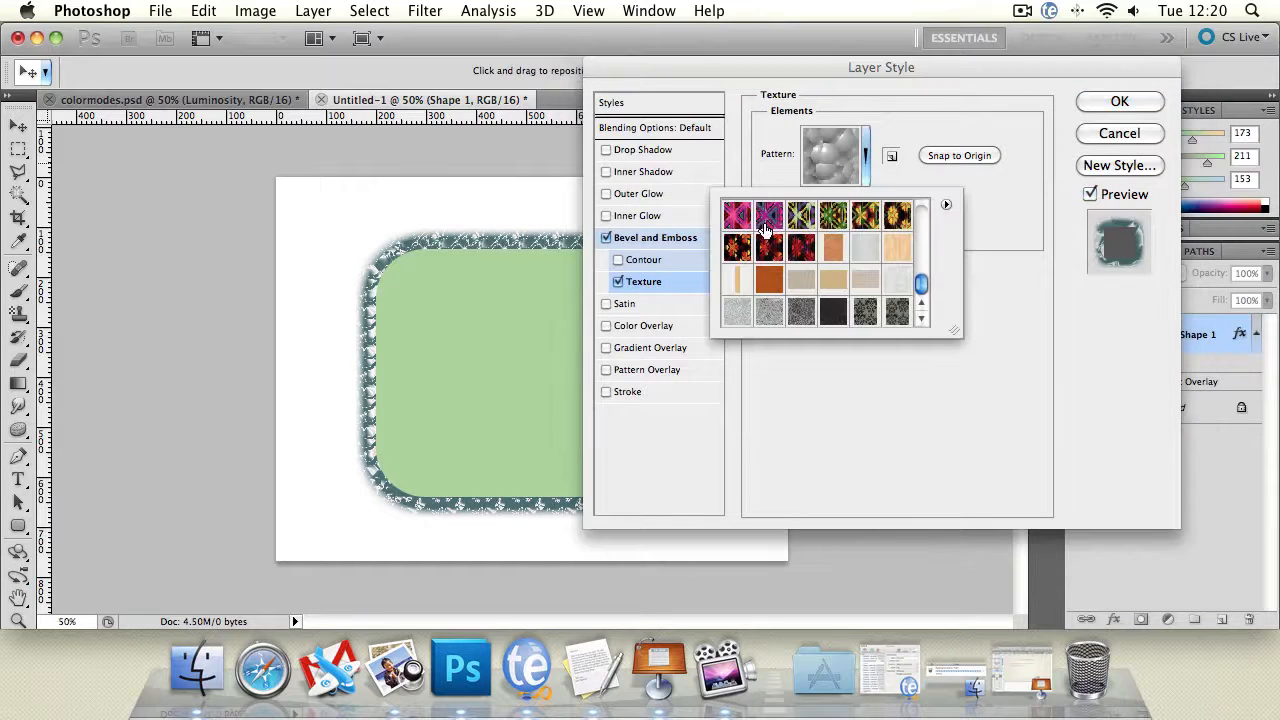
{"action": "left_click", "coordinate": [897, 313]}
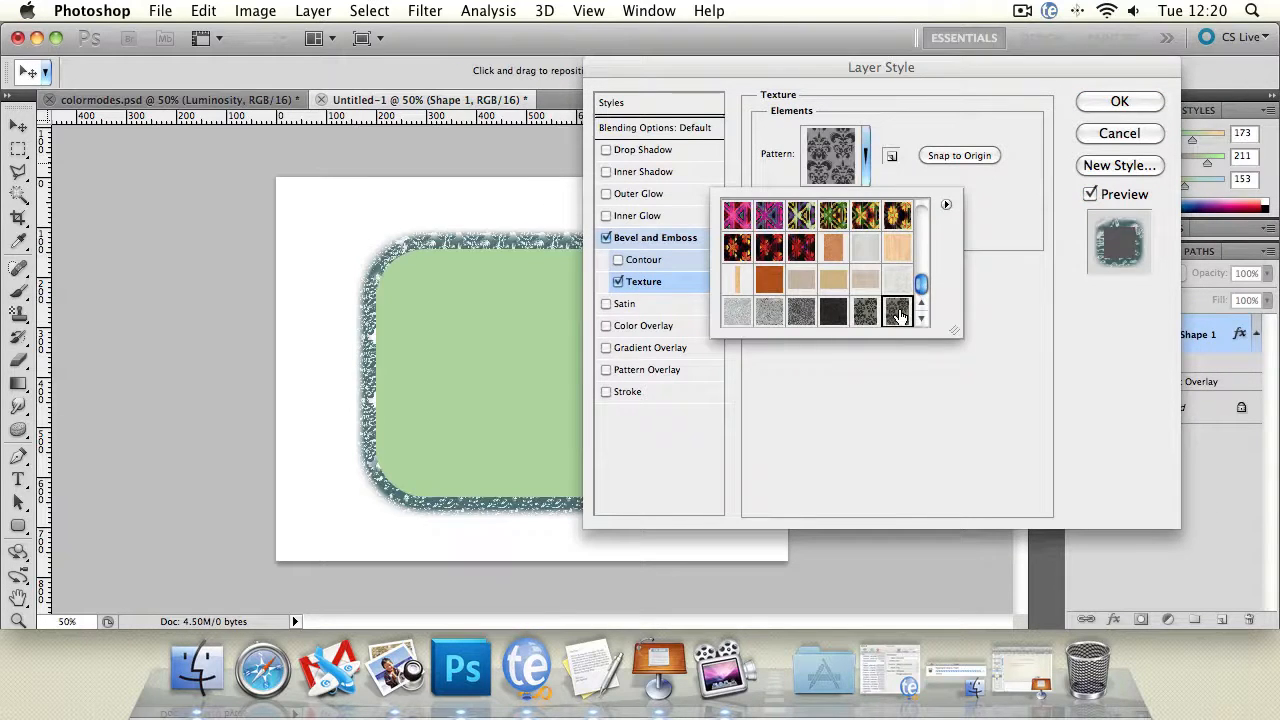
{"action": "left_click", "coordinate": [966, 318]}
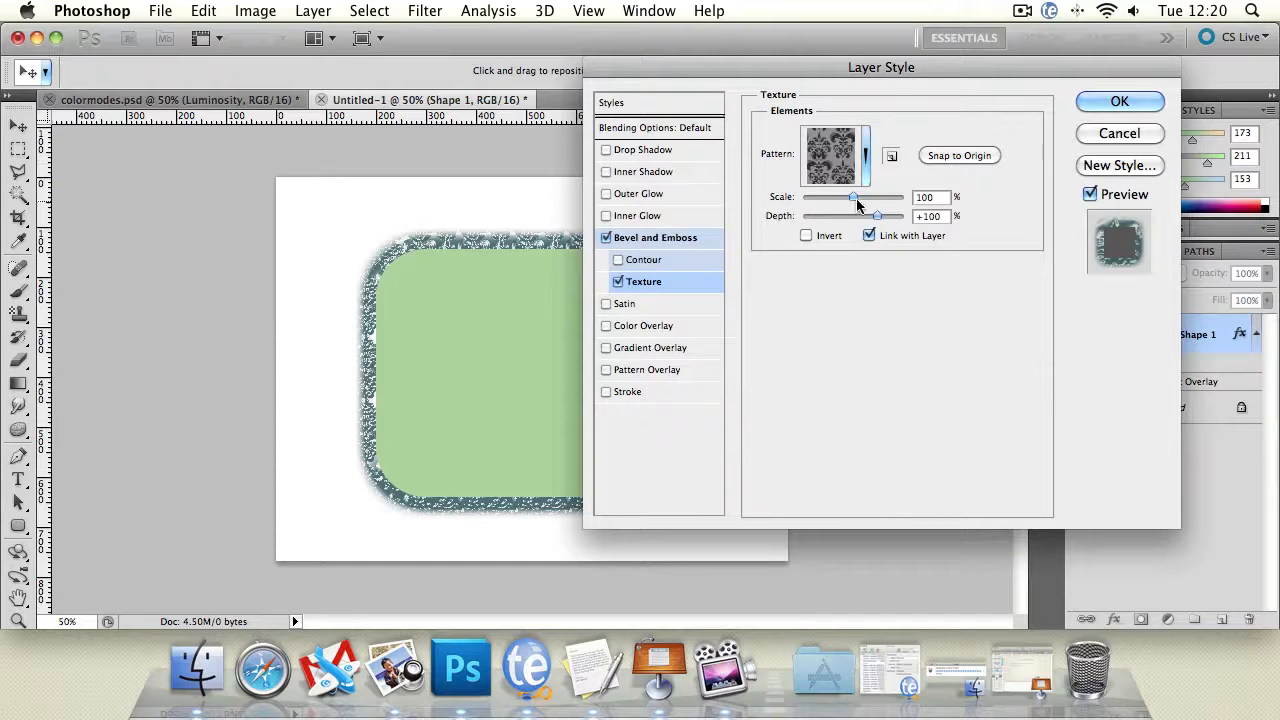
{"action": "left_click_drag", "start_coordinate": [845, 197], "coordinate": [820, 220]}
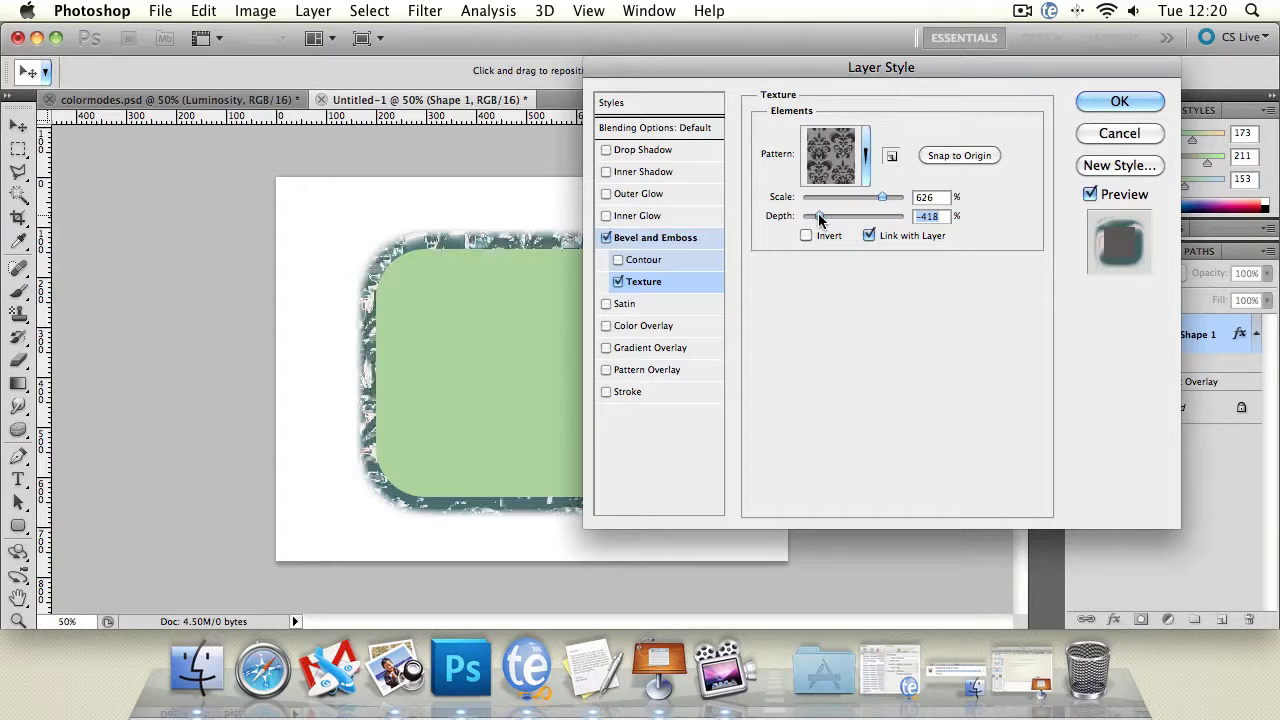
Step: Replace Bevel and Emboss with a Satin effect in Normal mode at 8% opacity and 49 px distance
{"action": "left_click", "coordinate": [606, 237]}
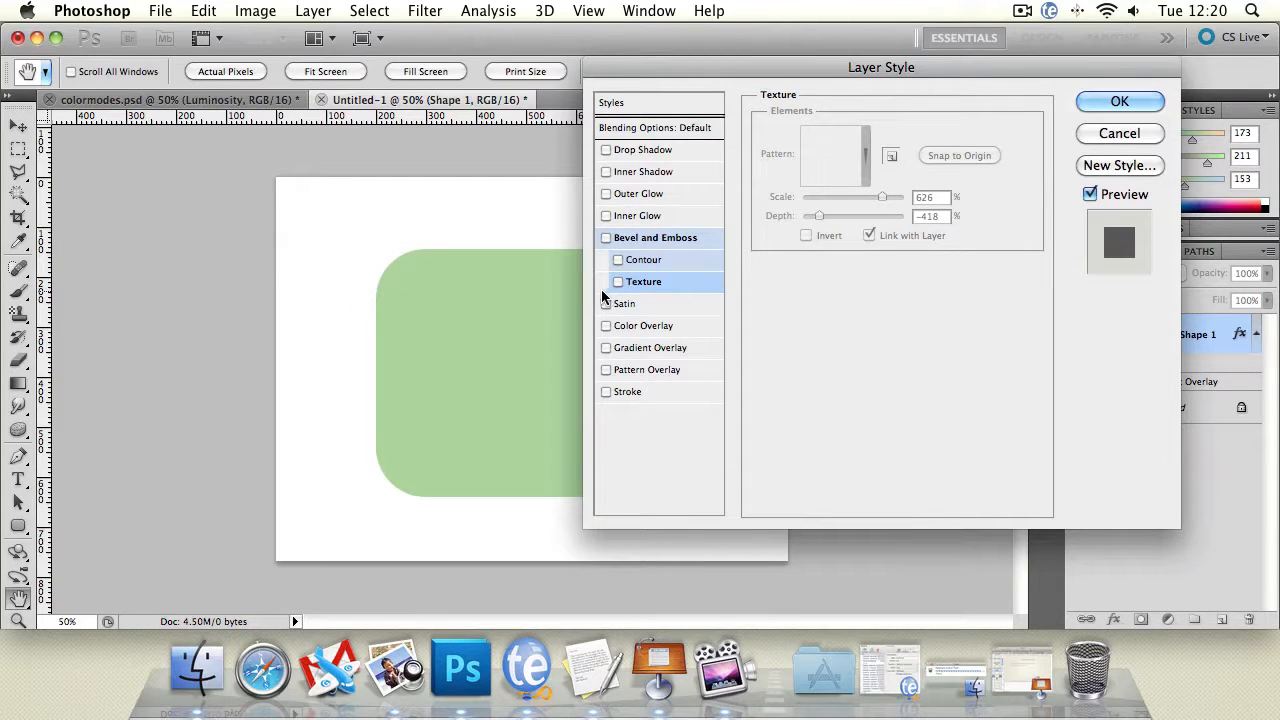
{"action": "left_click", "coordinate": [607, 303]}
{"action": "left_click", "coordinate": [627, 305]}
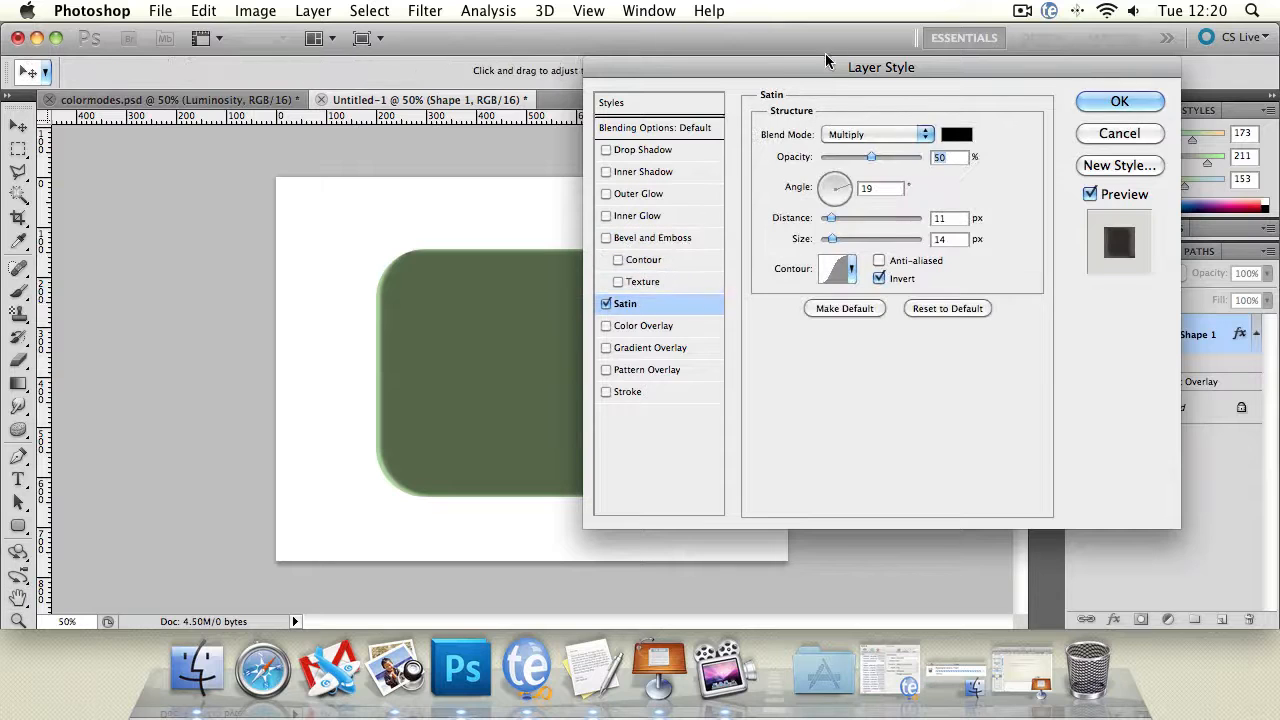
{"action": "left_click_drag", "start_coordinate": [824, 67], "coordinate": [918, 110]}
{"action": "left_click_drag", "start_coordinate": [926, 261], "coordinate": [965, 275]}
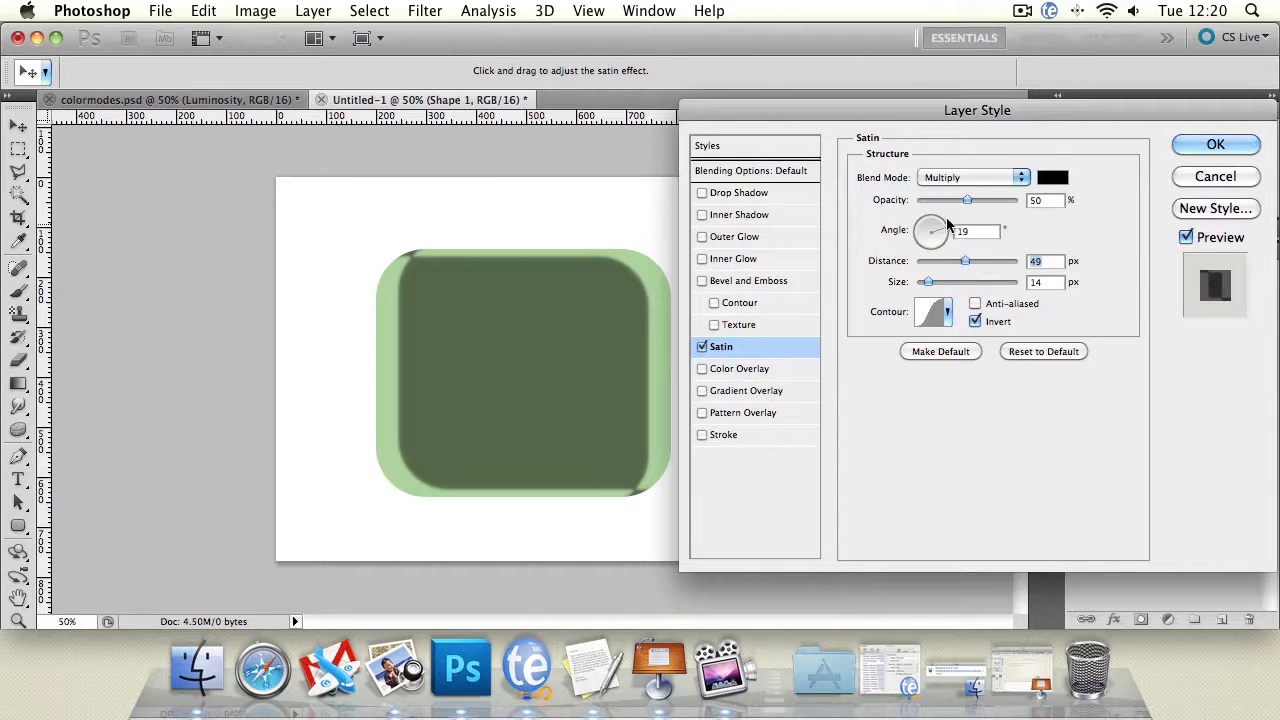
{"action": "left_click", "coordinate": [963, 182]}
{"action": "left_click", "coordinate": [959, 128]}
{"action": "left_click_drag", "start_coordinate": [960, 203], "coordinate": [925, 209]}
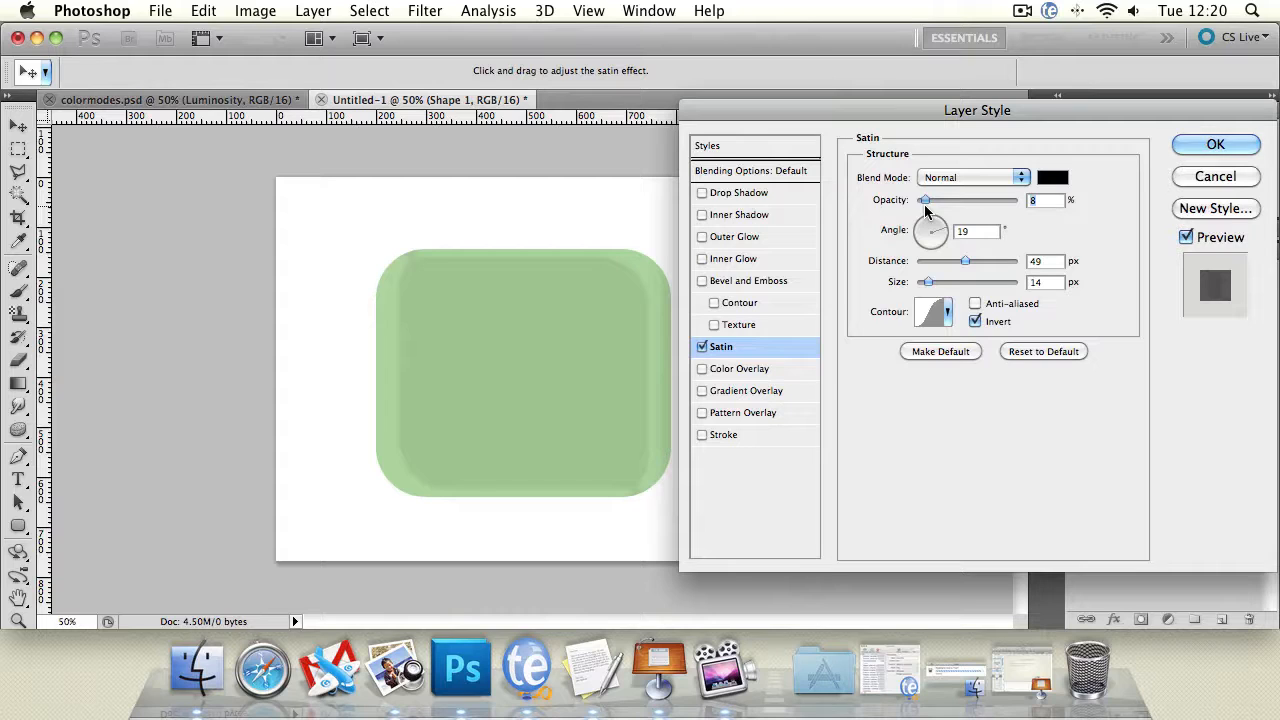
Step: Replace Satin with a bright blue Color Overlay in Normal mode, trying a reduced opacity before returning it to 100%
{"action": "left_click", "coordinate": [701, 347]}
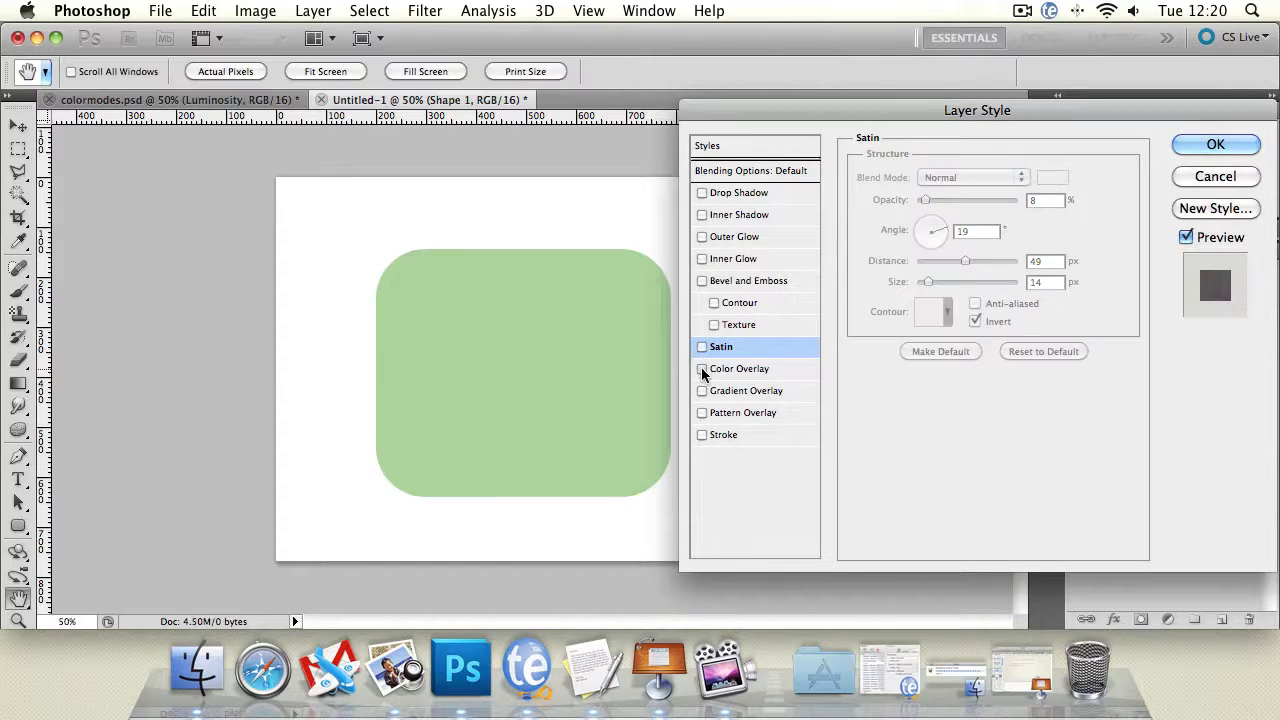
{"action": "left_click", "coordinate": [702, 369]}
{"action": "left_click", "coordinate": [730, 371]}
{"action": "left_click", "coordinate": [1050, 177]}
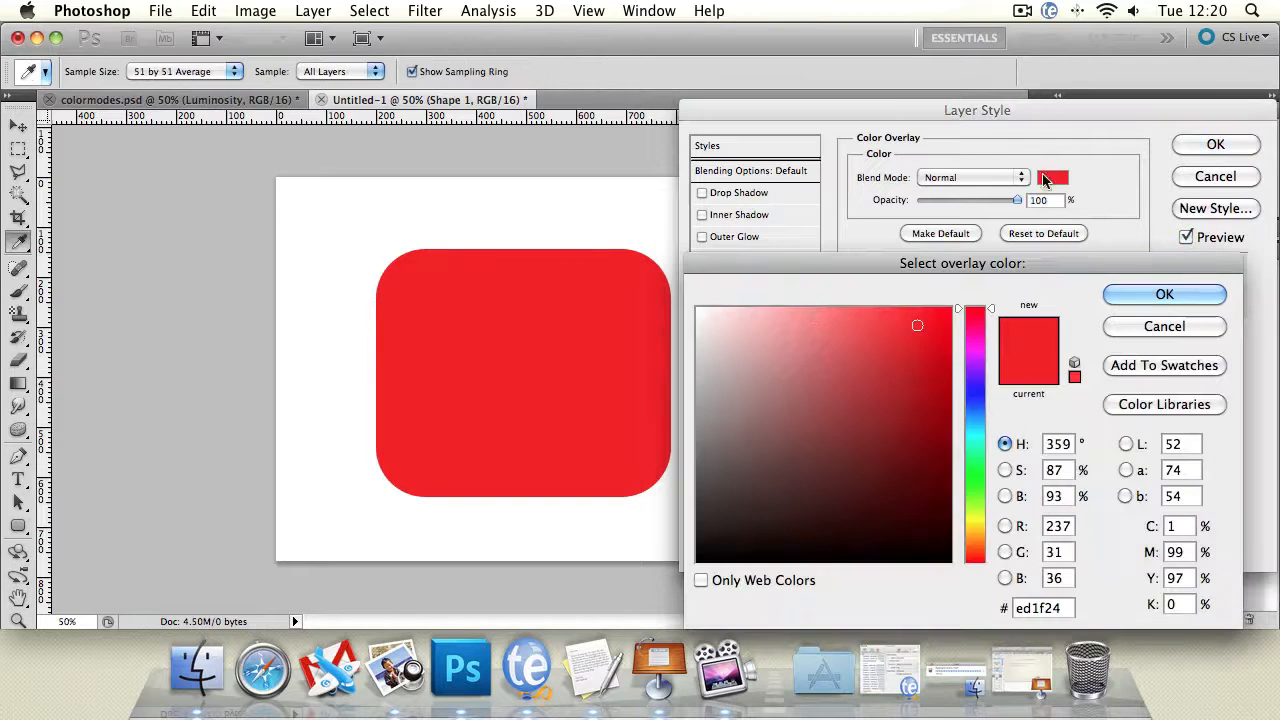
{"action": "left_click", "coordinate": [980, 410]}
{"action": "left_click", "coordinate": [1164, 295]}
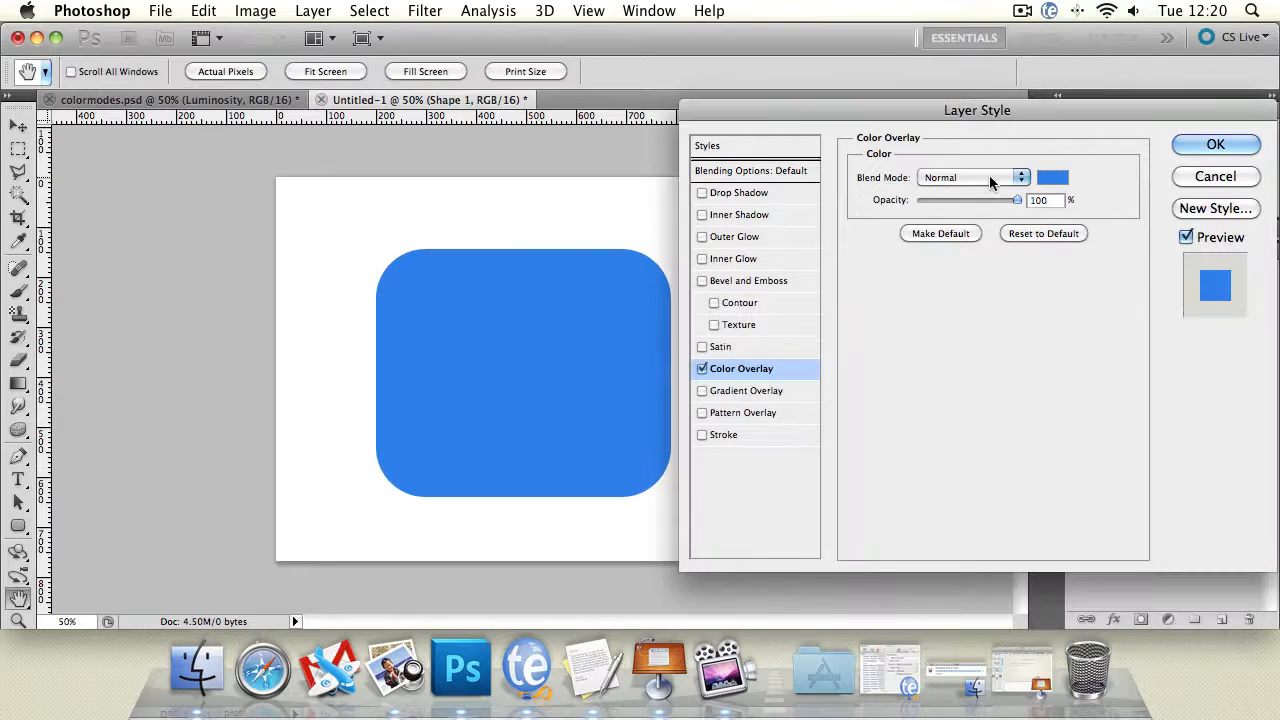
{"action": "left_click", "coordinate": [985, 177]}
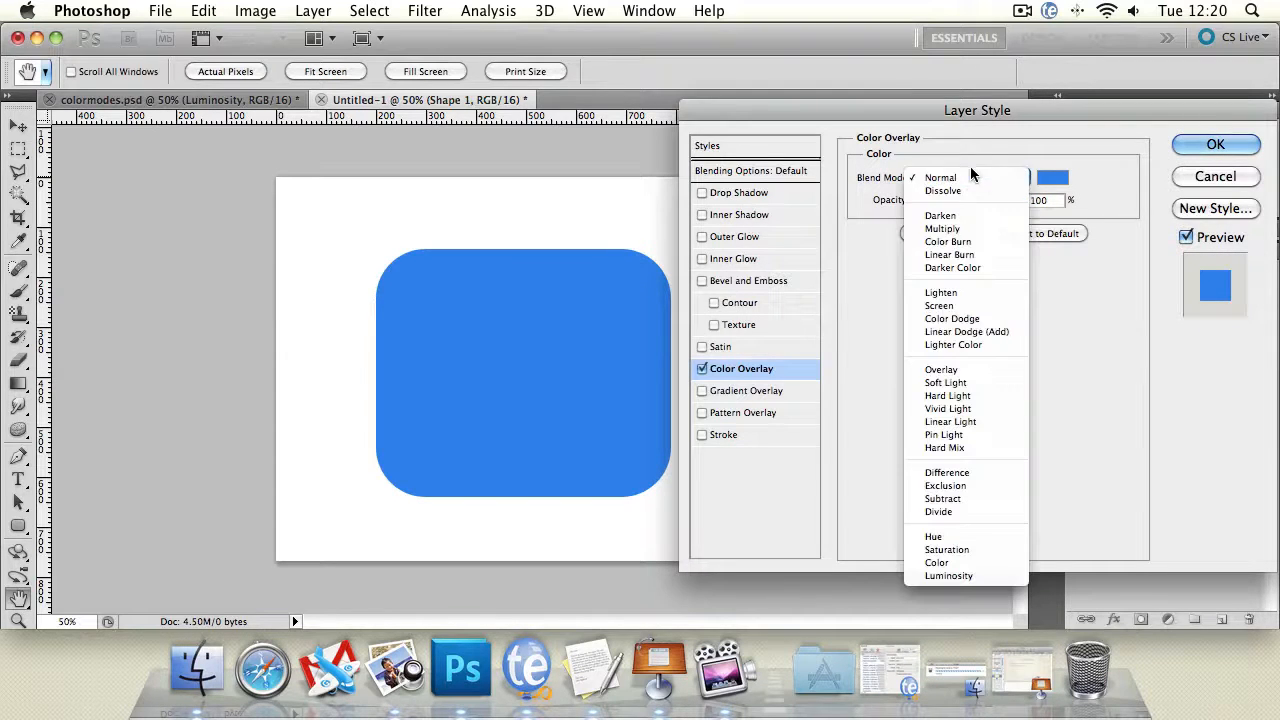
{"action": "left_click", "coordinate": [970, 350]}
{"action": "left_click_drag", "start_coordinate": [1016, 200], "coordinate": [1092, 199]}
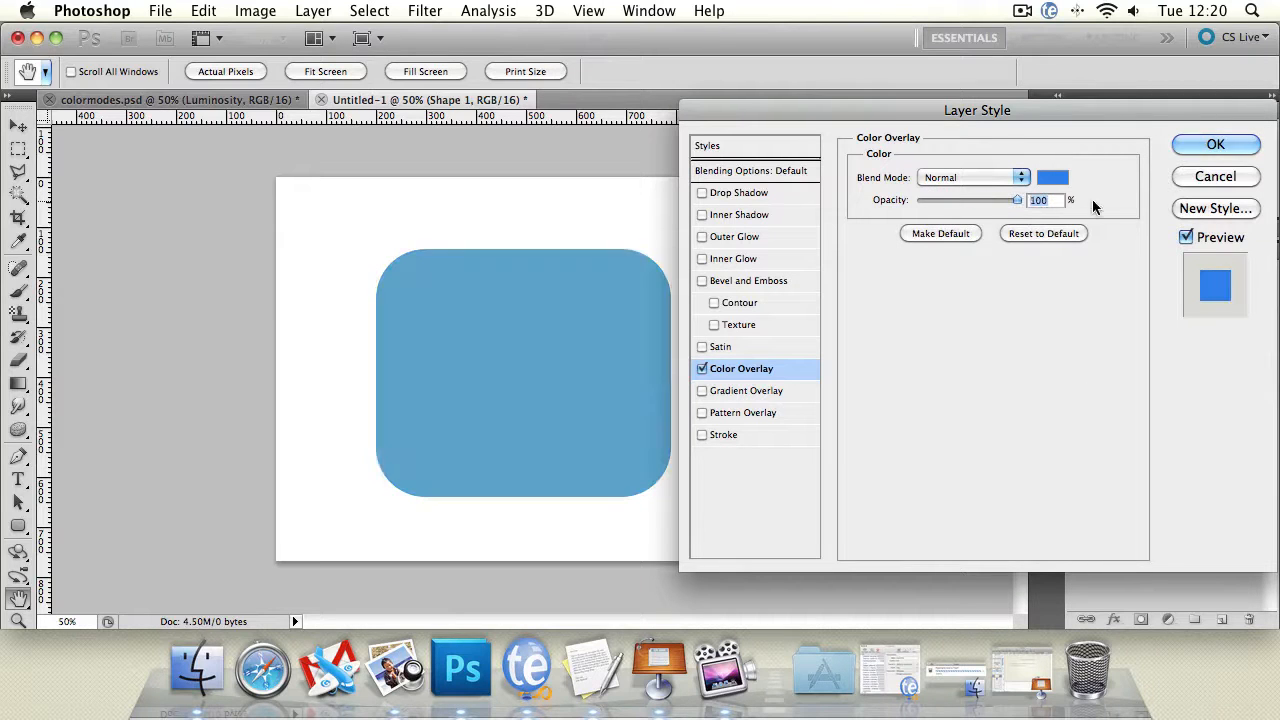
Step: Replace the Color Overlay with a Gradient Overlay, comparing Lighten before setting its blend mode to Overlay
{"action": "left_click", "coordinate": [702, 369]}
{"action": "left_click", "coordinate": [703, 391]}
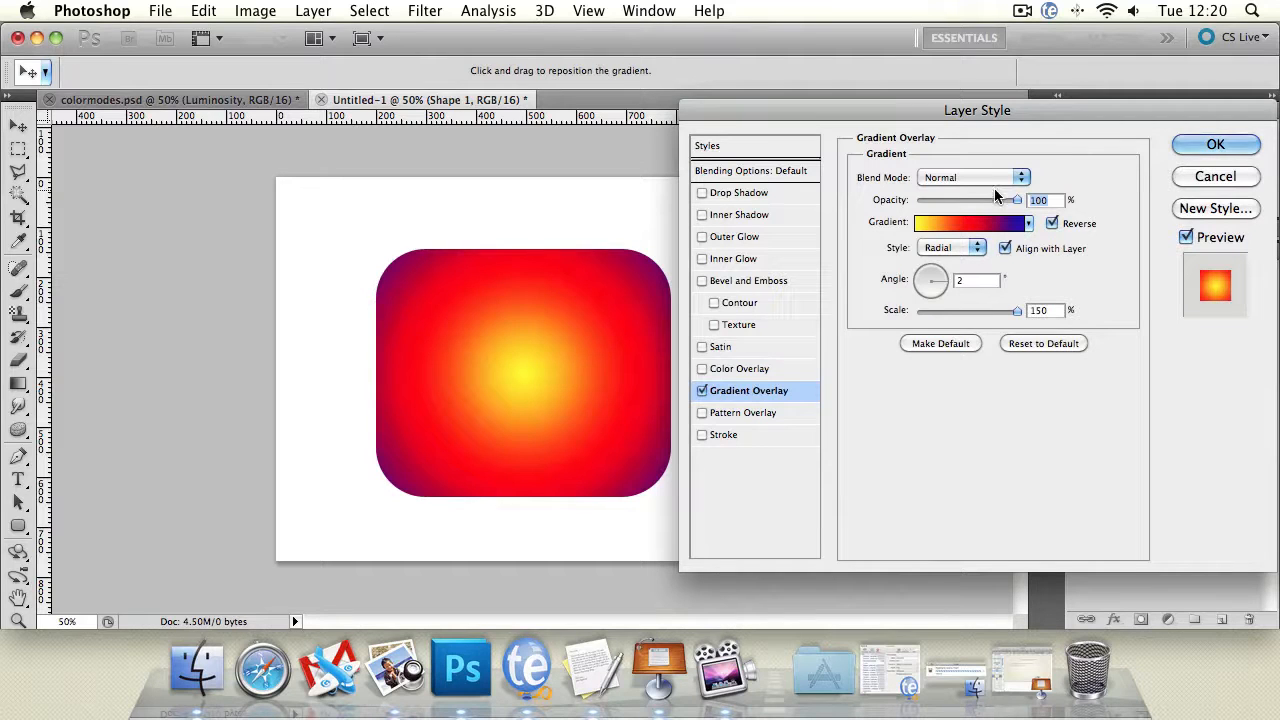
{"action": "left_click", "coordinate": [990, 180]}
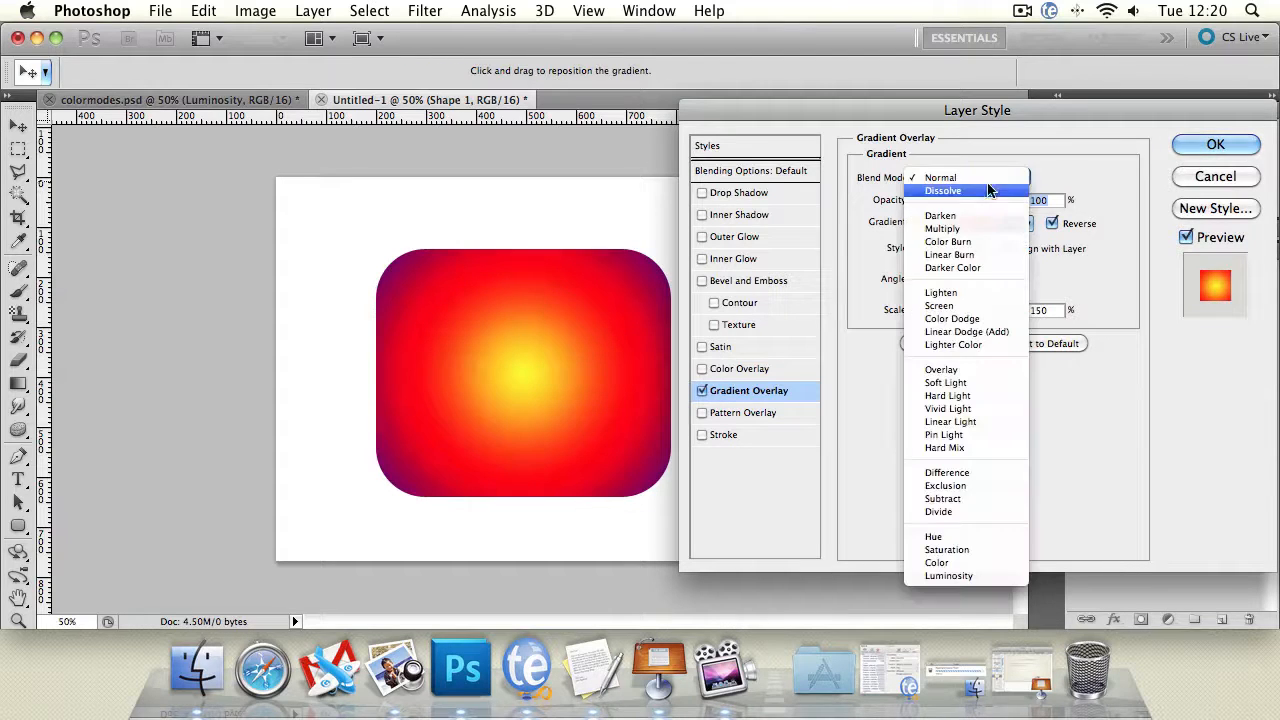
{"action": "left_click", "coordinate": [941, 292]}
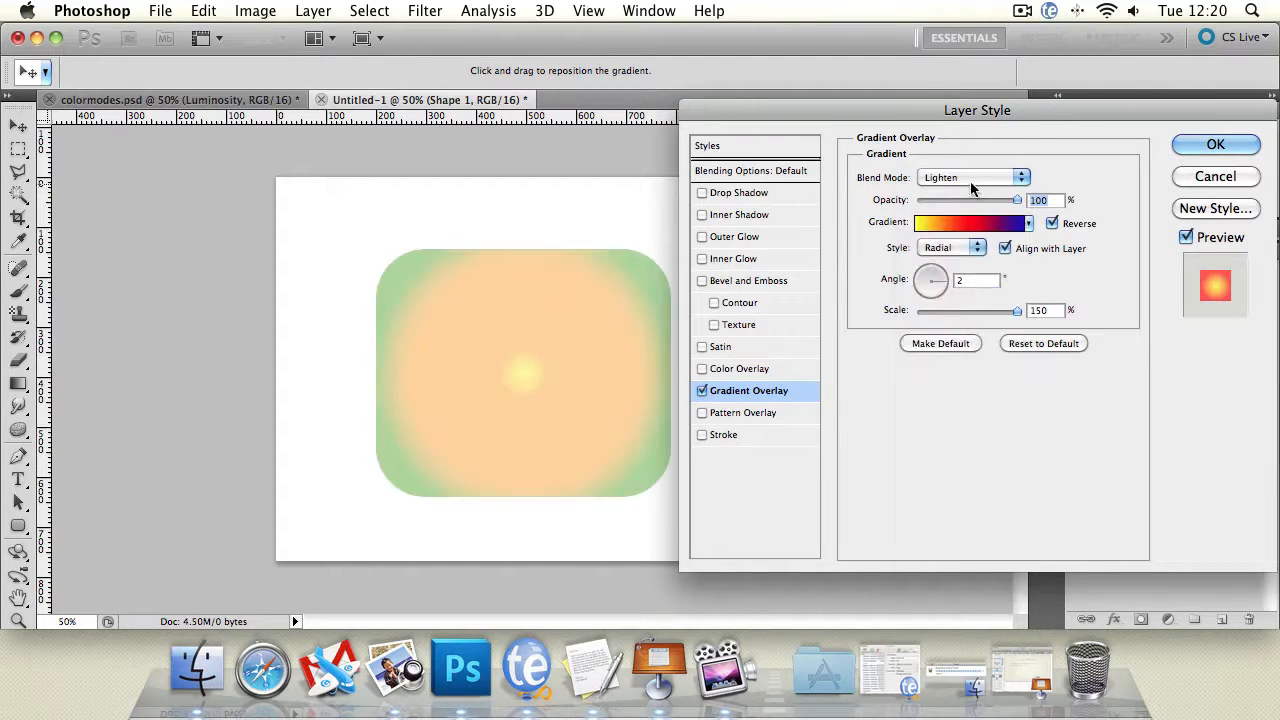
{"action": "left_click", "coordinate": [970, 181]}
{"action": "left_click", "coordinate": [943, 254]}
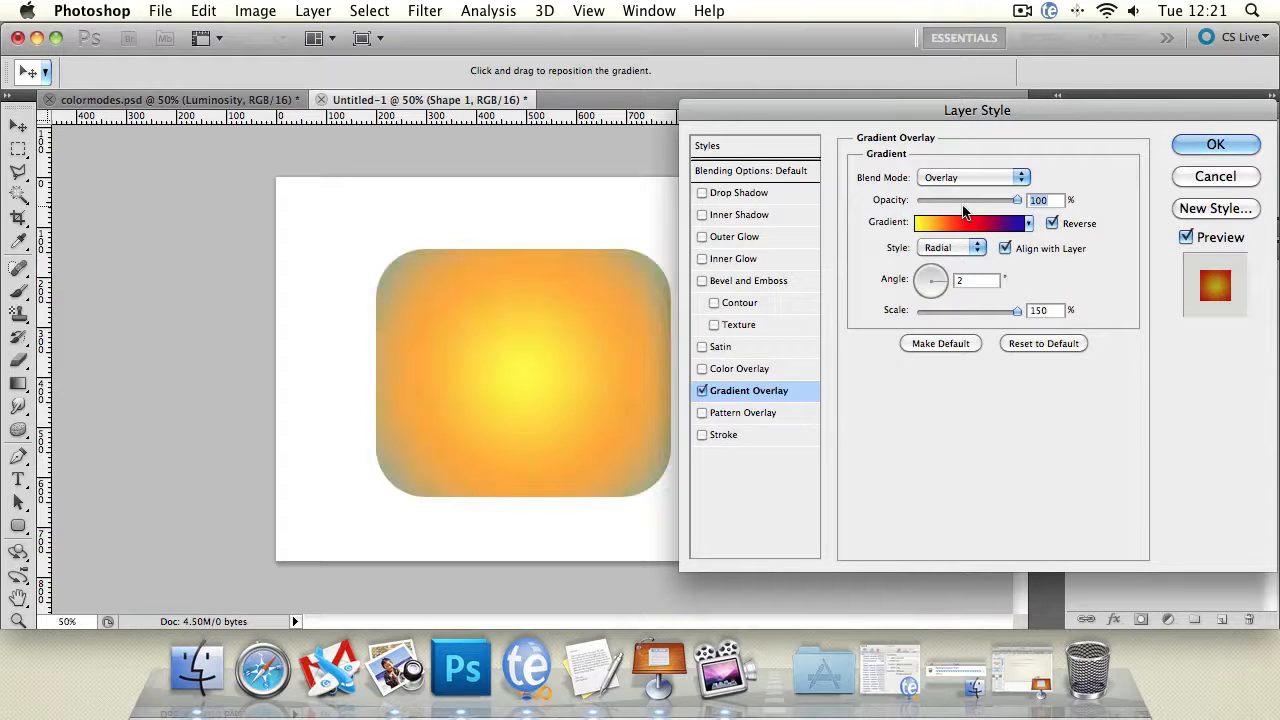
Step: Apply the brown, olive and gold gradient preset to the Gradient Overlay
{"action": "left_click", "coordinate": [1029, 222]}
{"action": "scroll", "coordinate": [1060, 300], "scroll_direction": "down", "scroll_amount": 3}
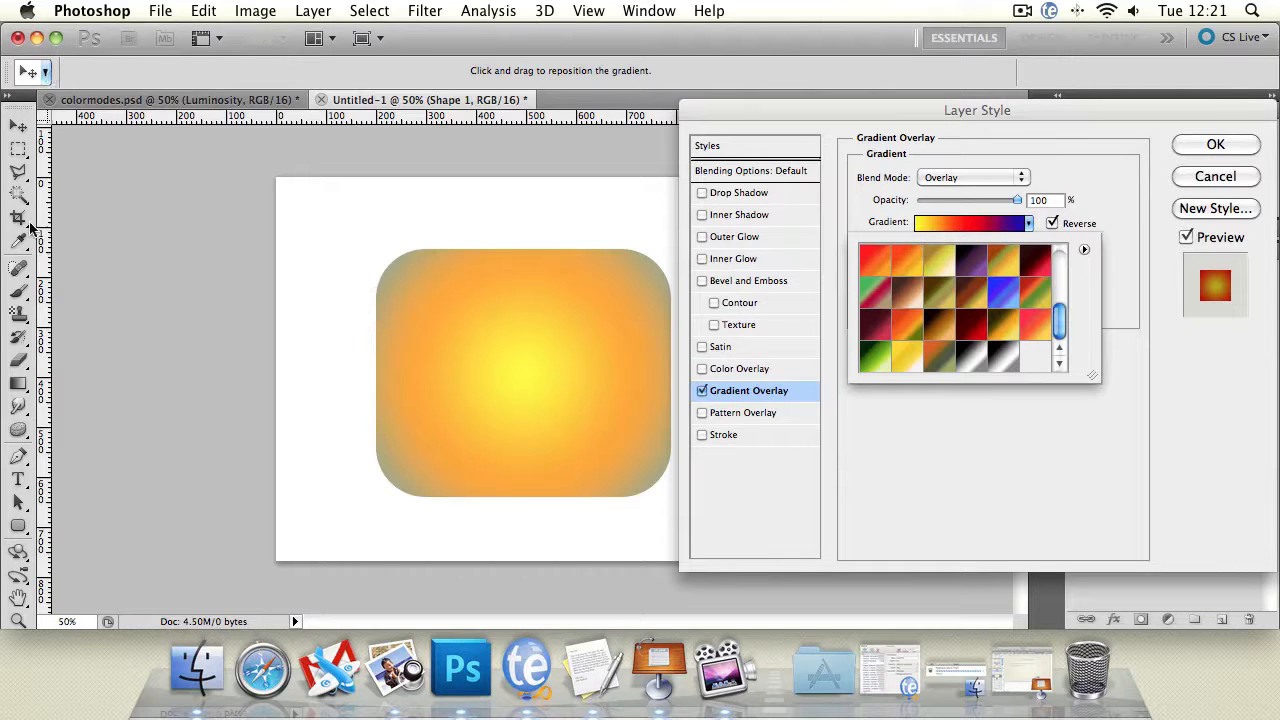
{"action": "left_click", "coordinate": [1084, 250]}
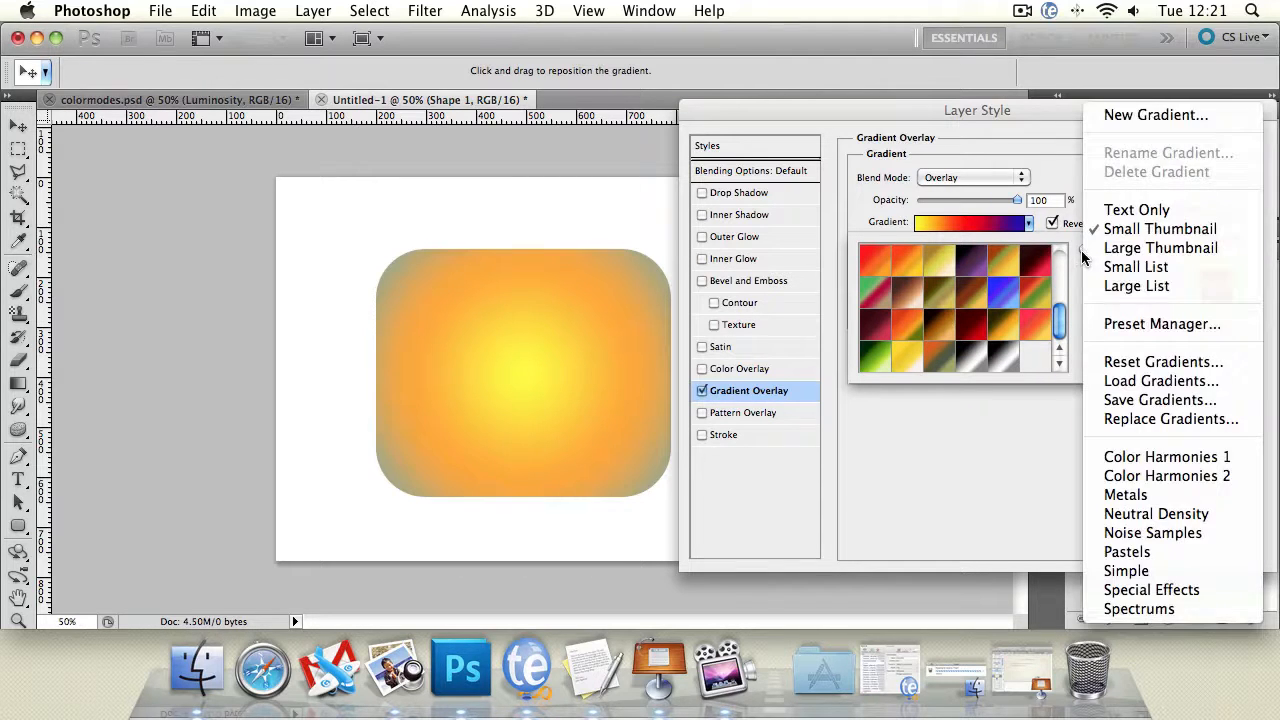
{"action": "left_click", "coordinate": [938, 325]}
{"action": "double_click", "coordinate": [938, 325]}
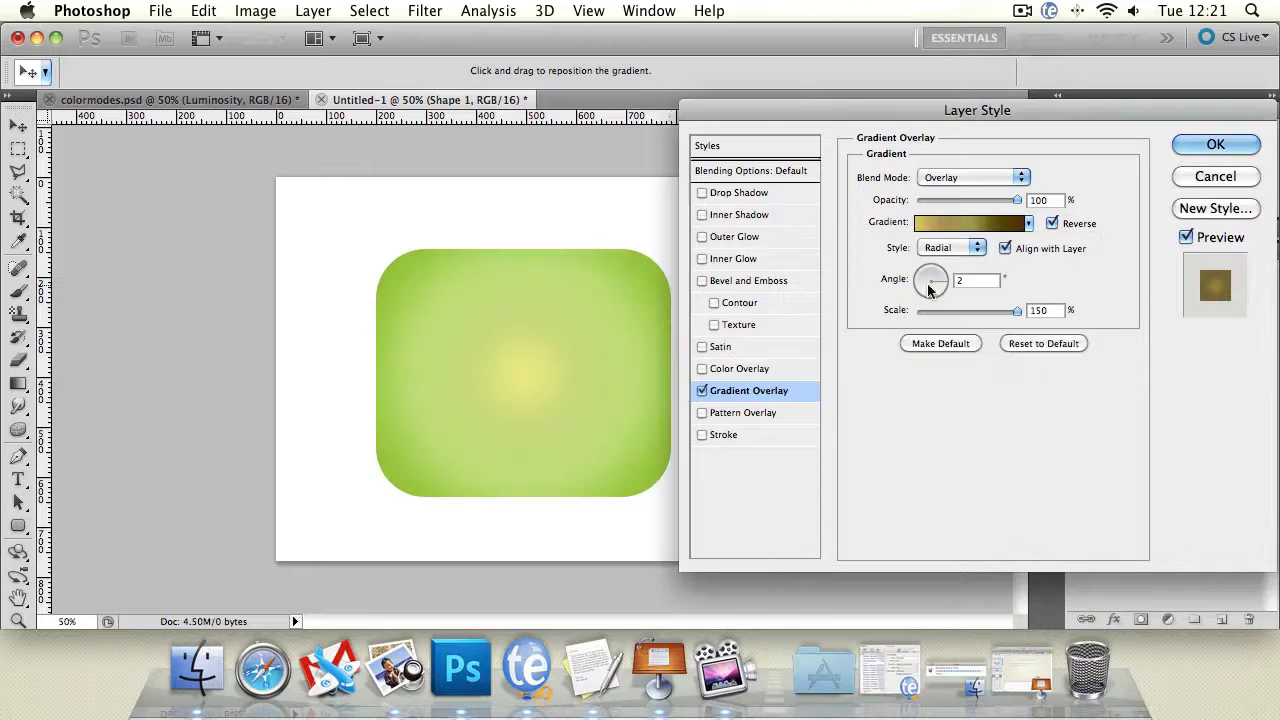
Step: Try repositioning the gradient's inner colour stops, discard those edits, and disable the Gradient Overlay
{"action": "left_click", "coordinate": [977, 226]}
{"action": "left_click", "coordinate": [660, 399]}
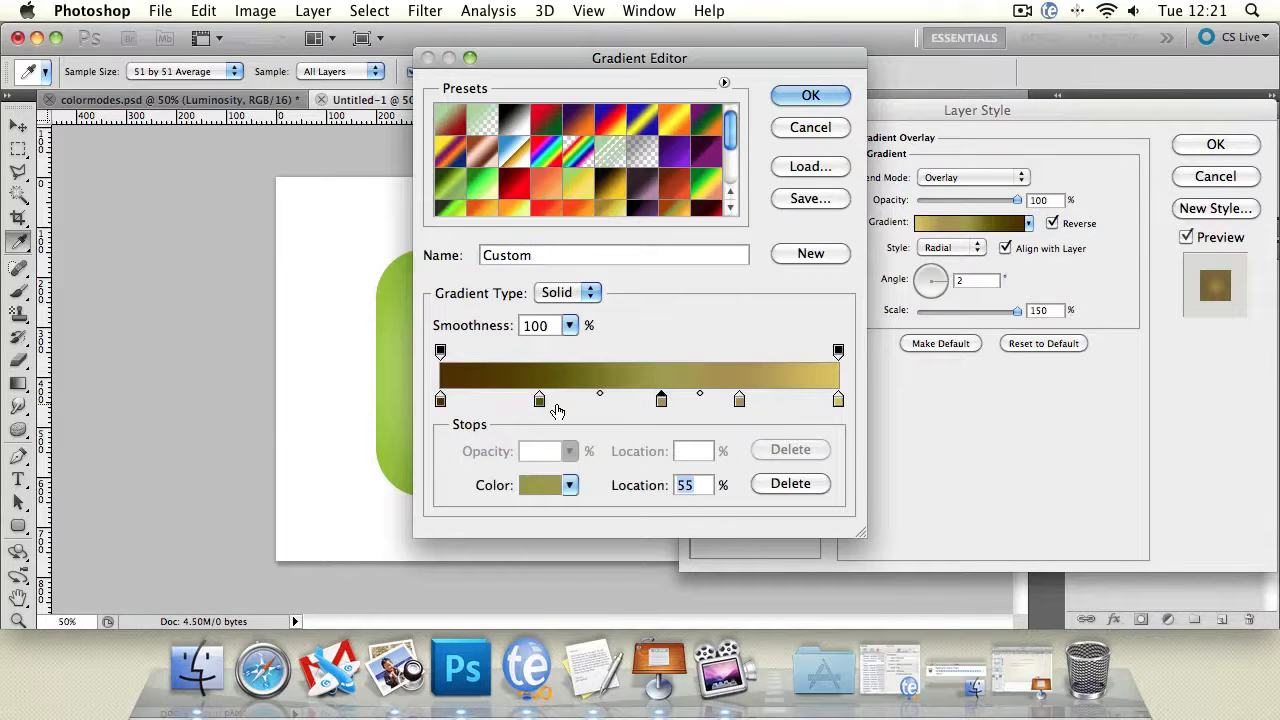
{"action": "left_click_drag", "start_coordinate": [539, 400], "coordinate": [551, 400]}
{"action": "left_click_drag", "start_coordinate": [739, 400], "coordinate": [728, 402]}
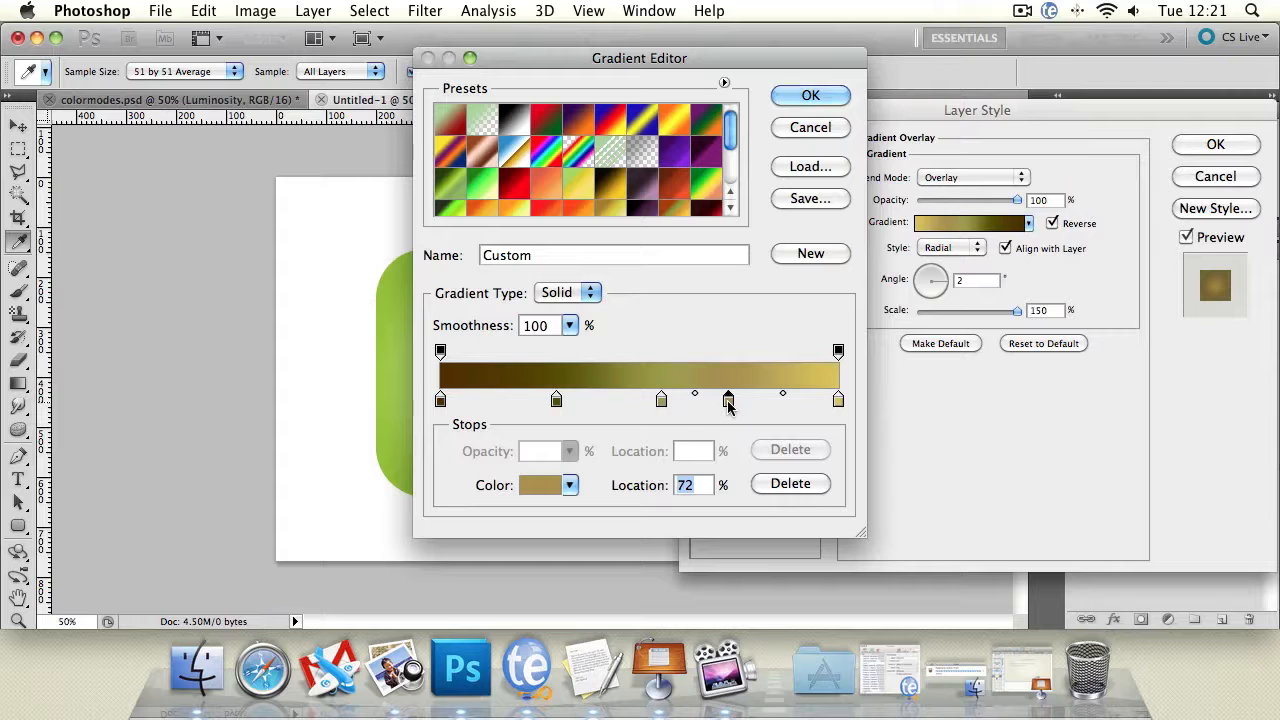
{"action": "left_click", "coordinate": [810, 128]}
{"action": "left_click", "coordinate": [701, 391]}
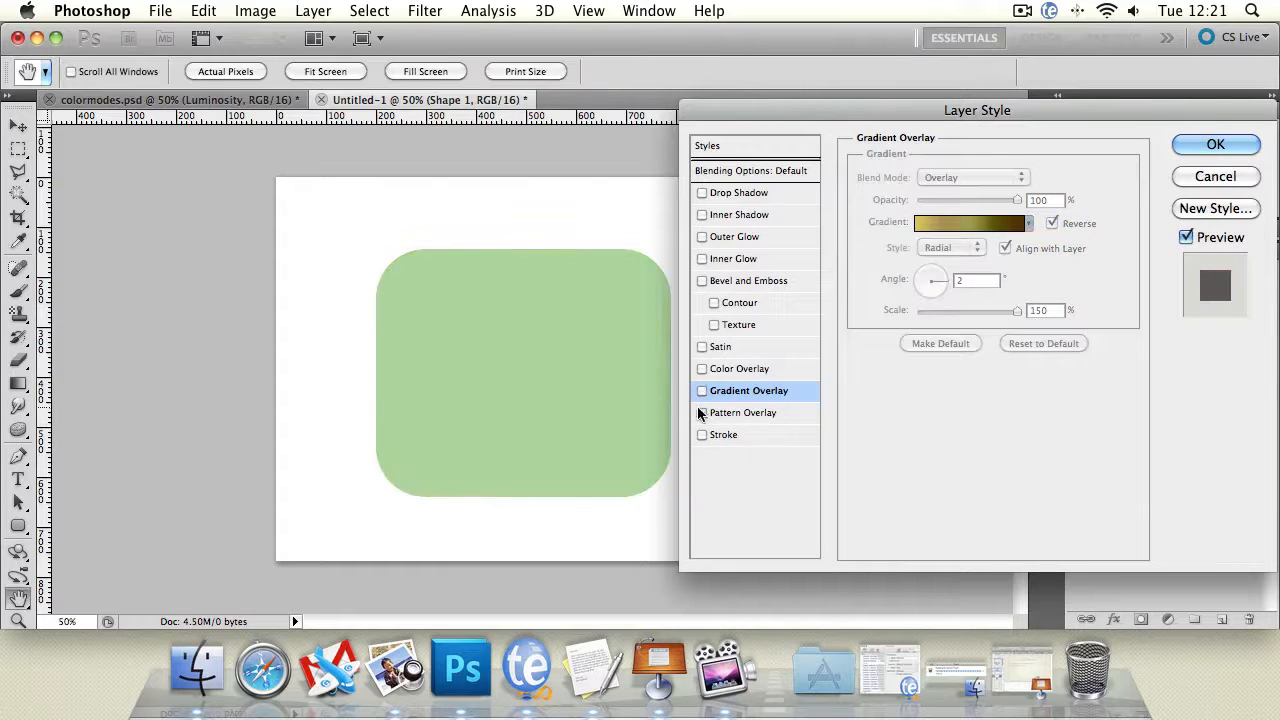
Step: Apply a Pattern Overlay using the dark grey-green damask pattern, scale it to 47%, and snap it to the origin
{"action": "left_click", "coordinate": [701, 413]}
{"action": "left_click", "coordinate": [742, 412]}
{"action": "left_click", "coordinate": [980, 245]}
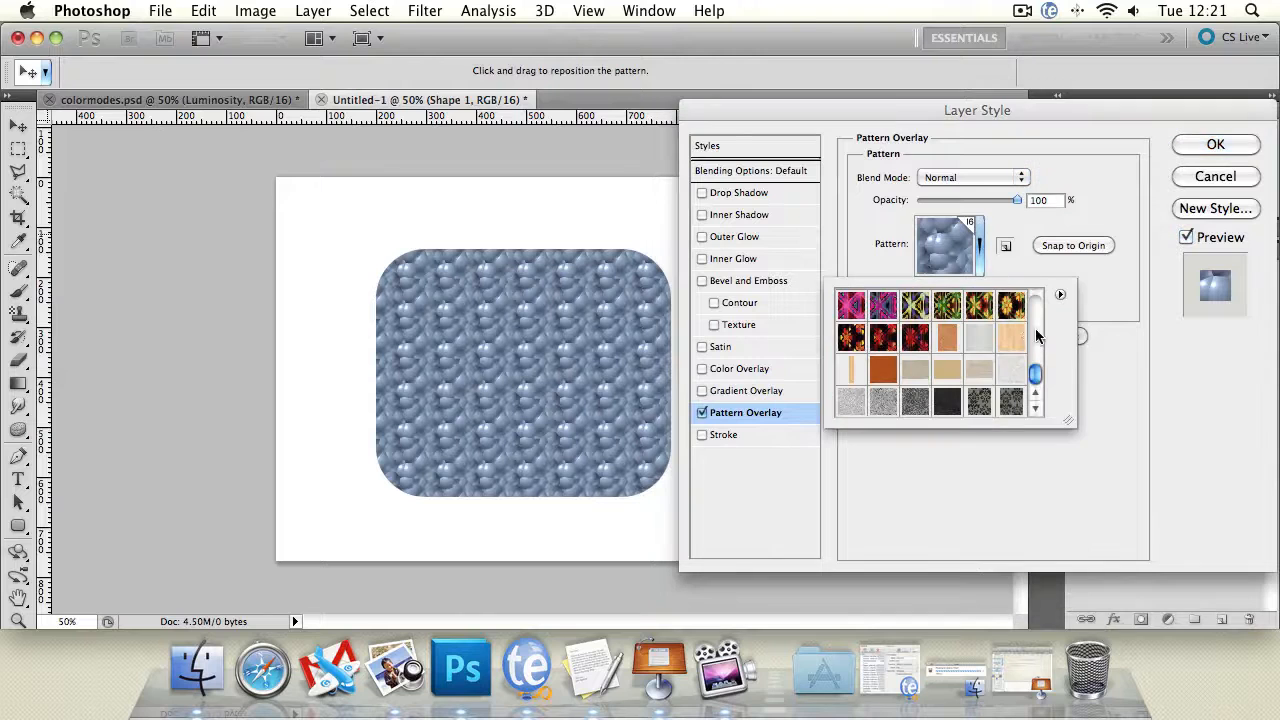
{"action": "left_click", "coordinate": [1011, 401]}
{"action": "left_click", "coordinate": [990, 262]}
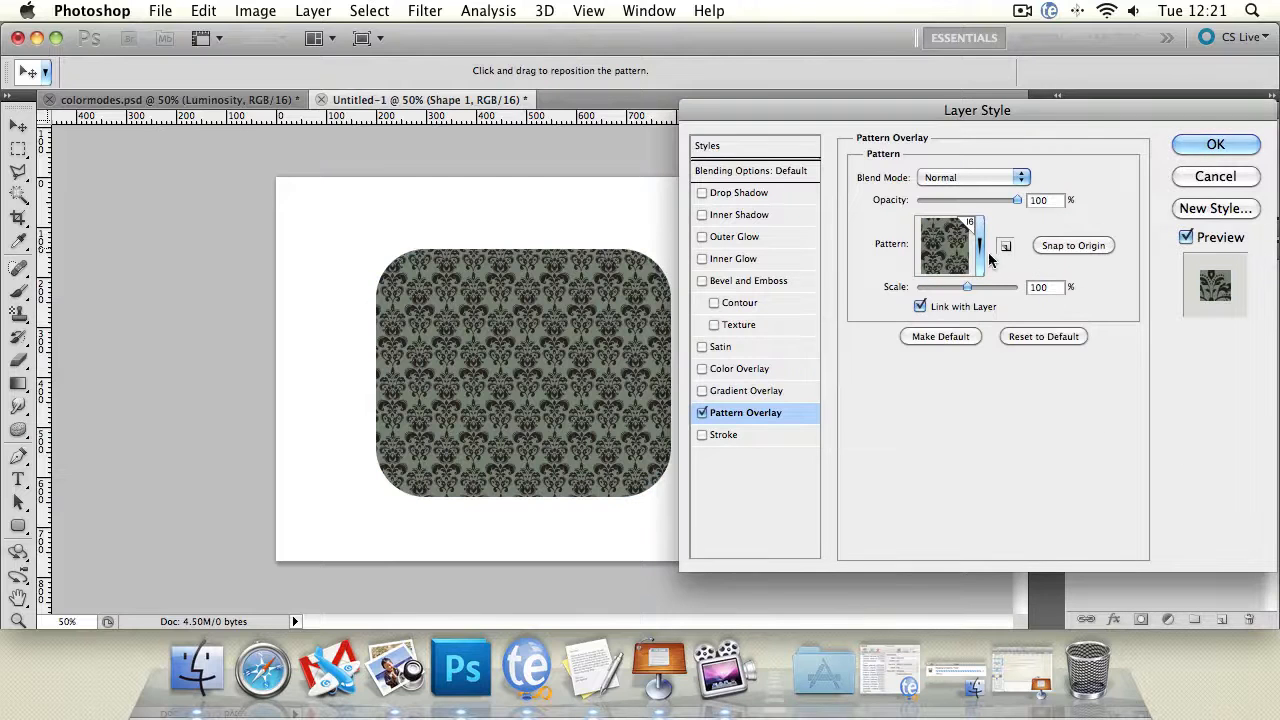
{"action": "left_click_drag", "start_coordinate": [971, 287], "coordinate": [940, 290]}
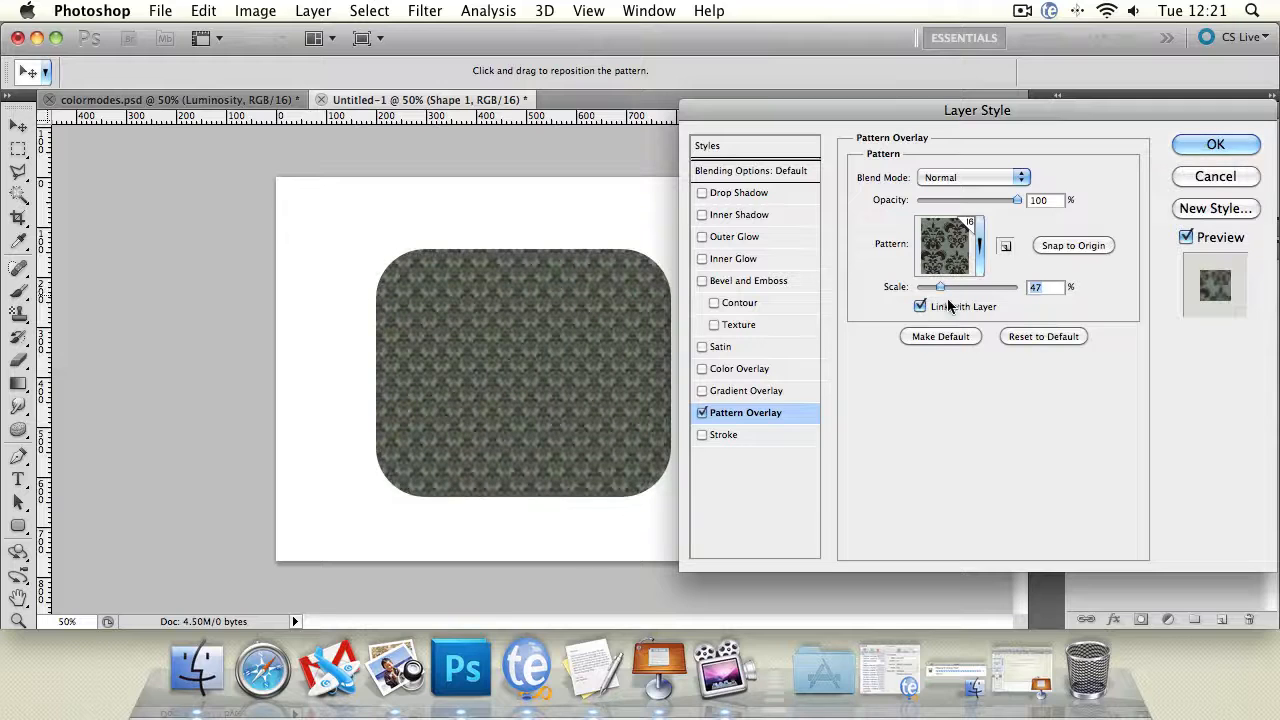
{"action": "left_click", "coordinate": [1078, 246]}
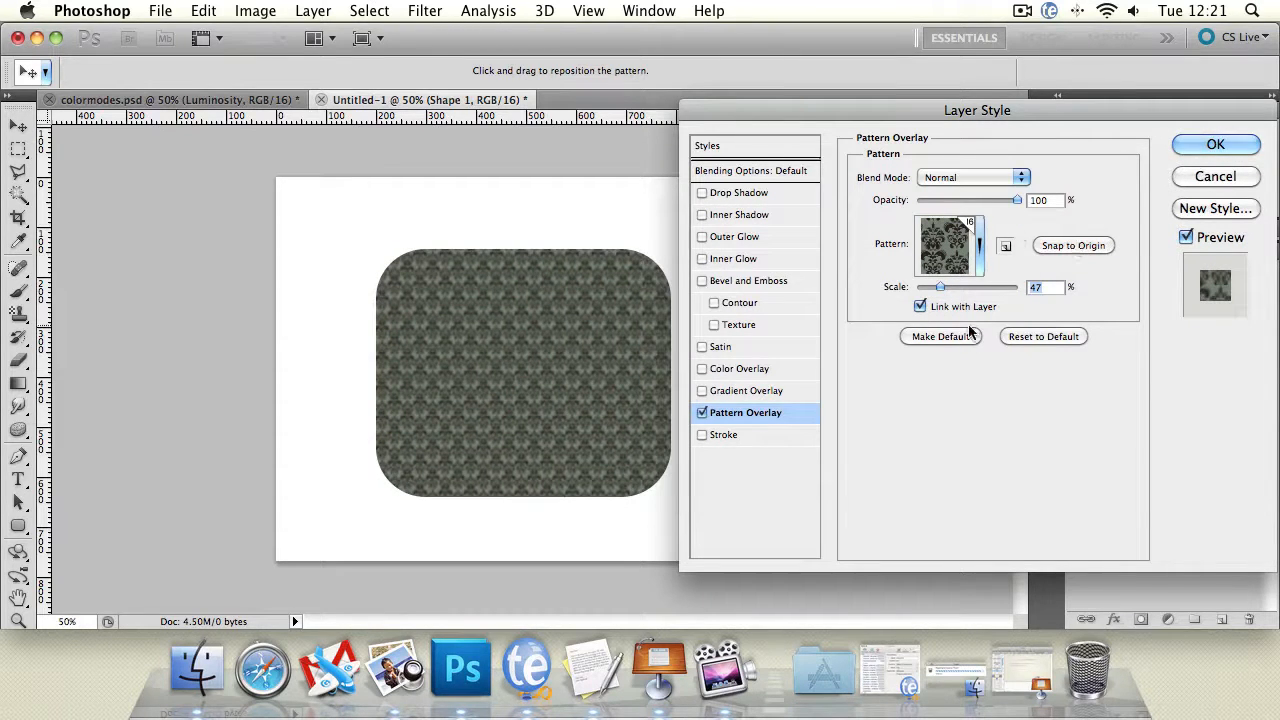
Step: Replace the Pattern Overlay with a 27 px black Stroke, comparing the Inside position before returning it to Outside
{"action": "left_click", "coordinate": [702, 413]}
{"action": "left_click", "coordinate": [702, 437]}
{"action": "left_click", "coordinate": [720, 437]}
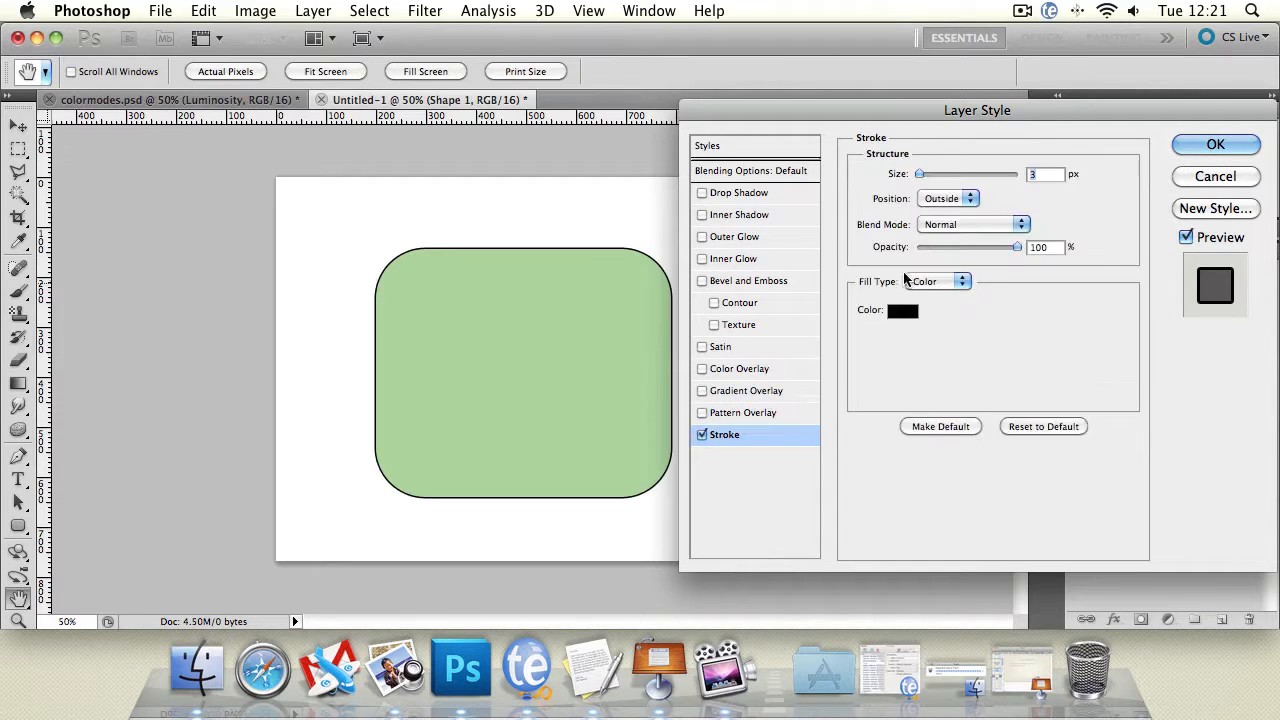
{"action": "left_click_drag", "start_coordinate": [919, 175], "coordinate": [934, 177]}
{"action": "left_click", "coordinate": [945, 201]}
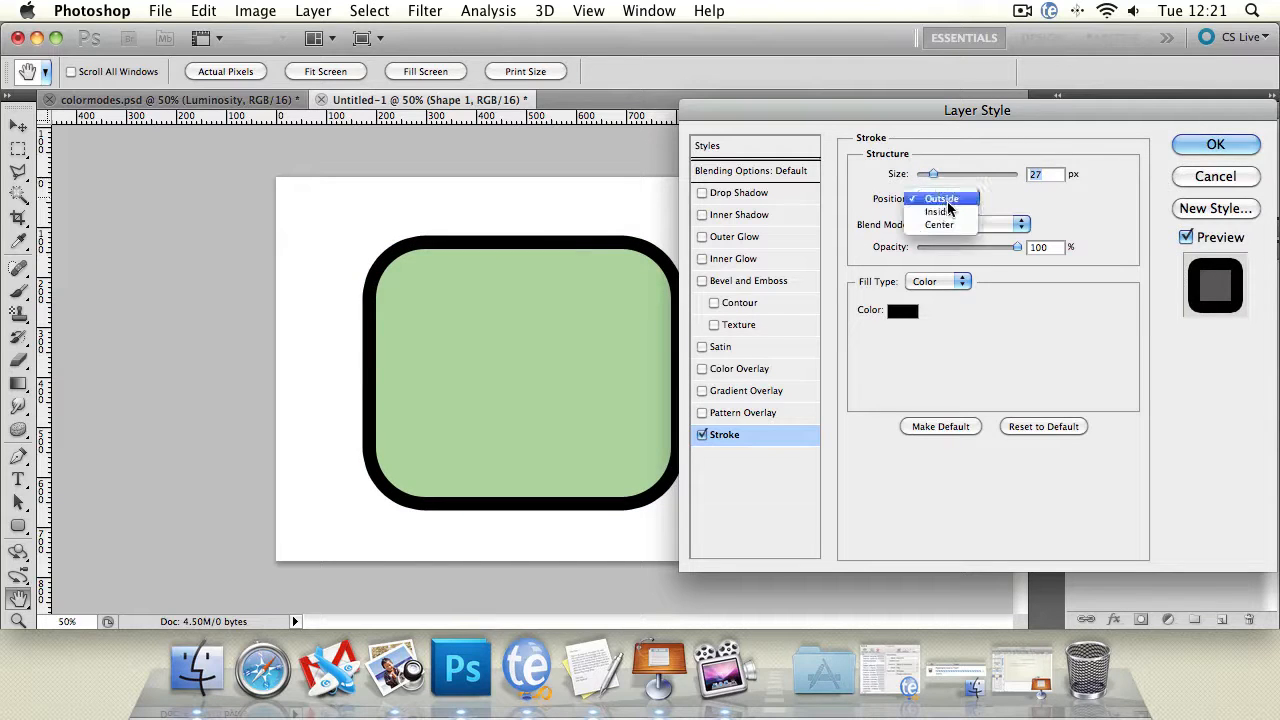
{"action": "left_click", "coordinate": [949, 212]}
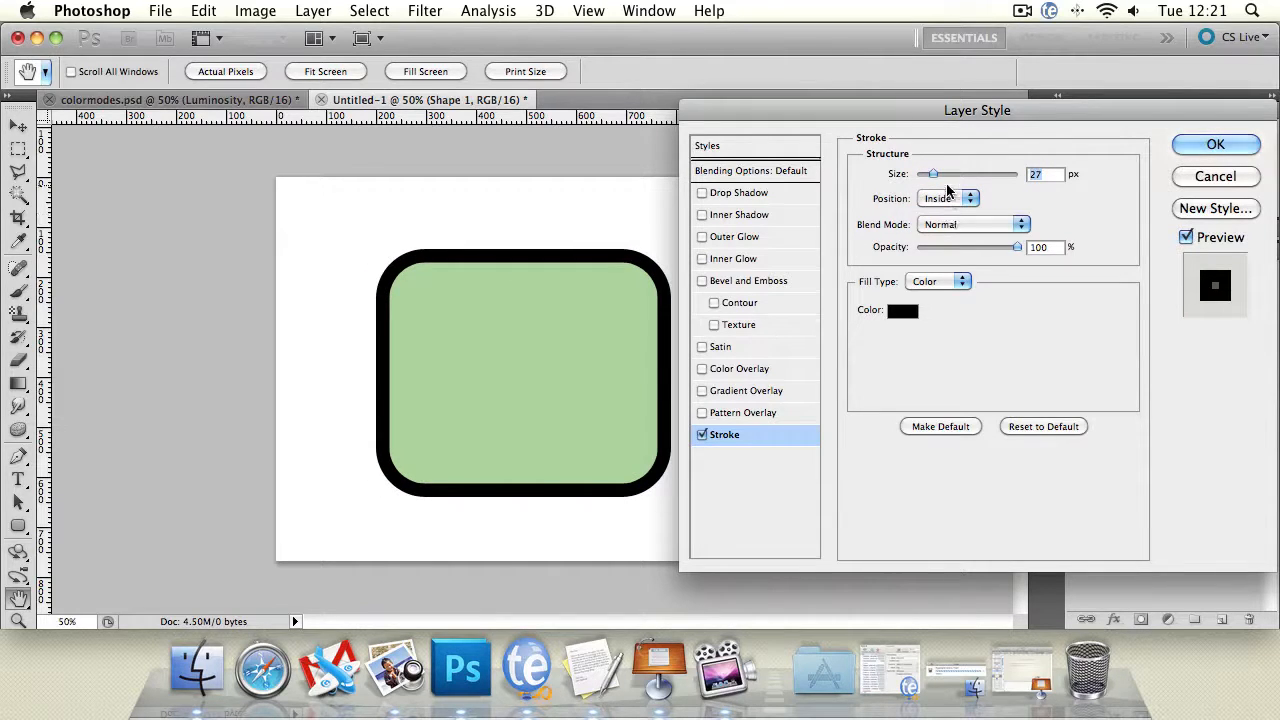
{"action": "left_click", "coordinate": [949, 199]}
{"action": "left_click", "coordinate": [949, 186]}
Step: Change the stroke's fill type to Gradient and apply the blue and purple gradient preset
{"action": "left_click", "coordinate": [958, 284]}
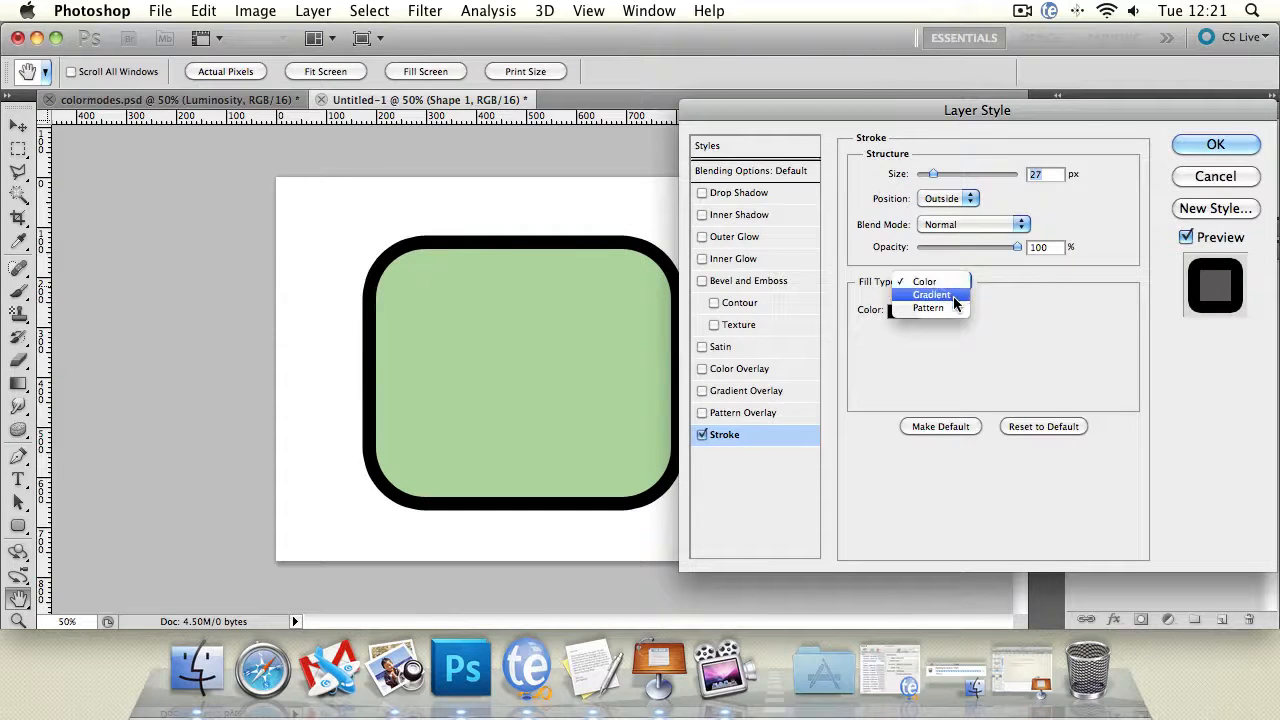
{"action": "left_click", "coordinate": [956, 295]}
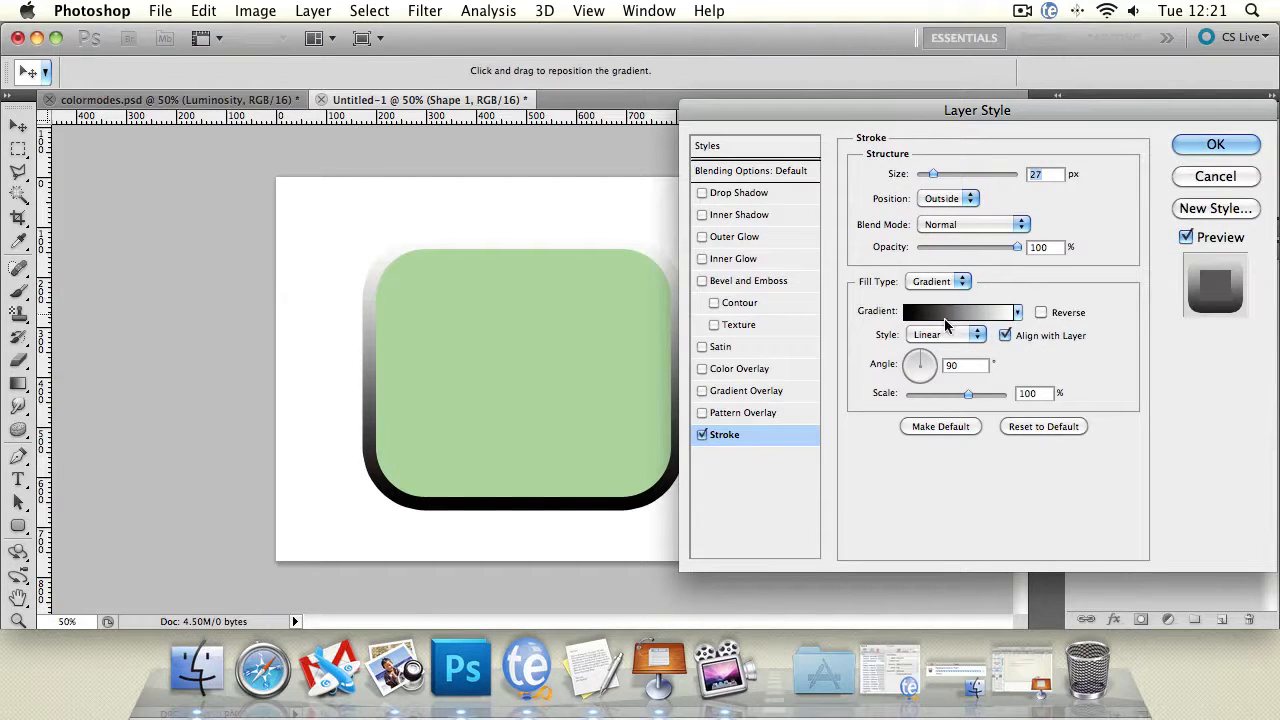
{"action": "left_click", "coordinate": [1017, 312]}
{"action": "left_click", "coordinate": [988, 381]}
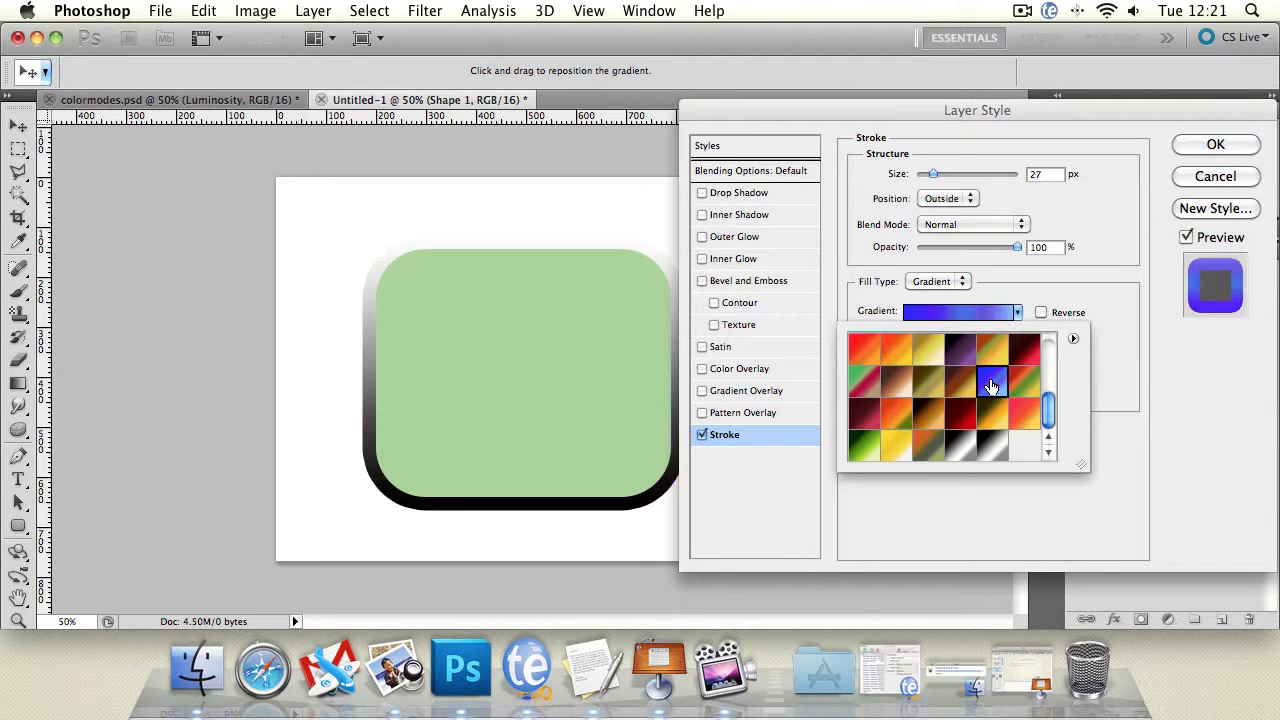
{"action": "left_click", "coordinate": [1154, 346]}
Step: Try a Reflected style at a 9° angle and 50% scale for the stroke gradient, and discard the layer style changes
{"action": "left_click", "coordinate": [948, 335]}
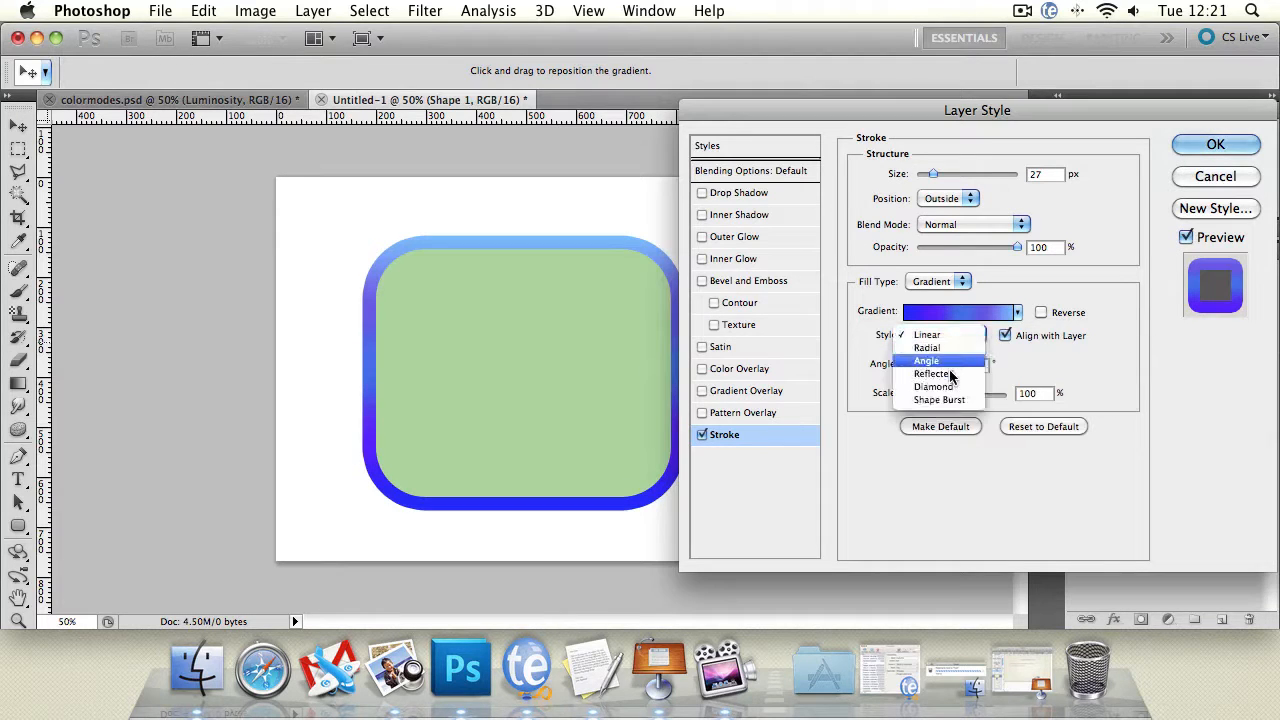
{"action": "left_click", "coordinate": [948, 373]}
{"action": "mouse_move", "coordinate": [924, 362]}
{"action": "left_mouse_down"}
{"action": "mouse_move", "coordinate": [944, 396]}
{"action": "mouse_move", "coordinate": [931, 397]}
{"action": "left_mouse_up"}
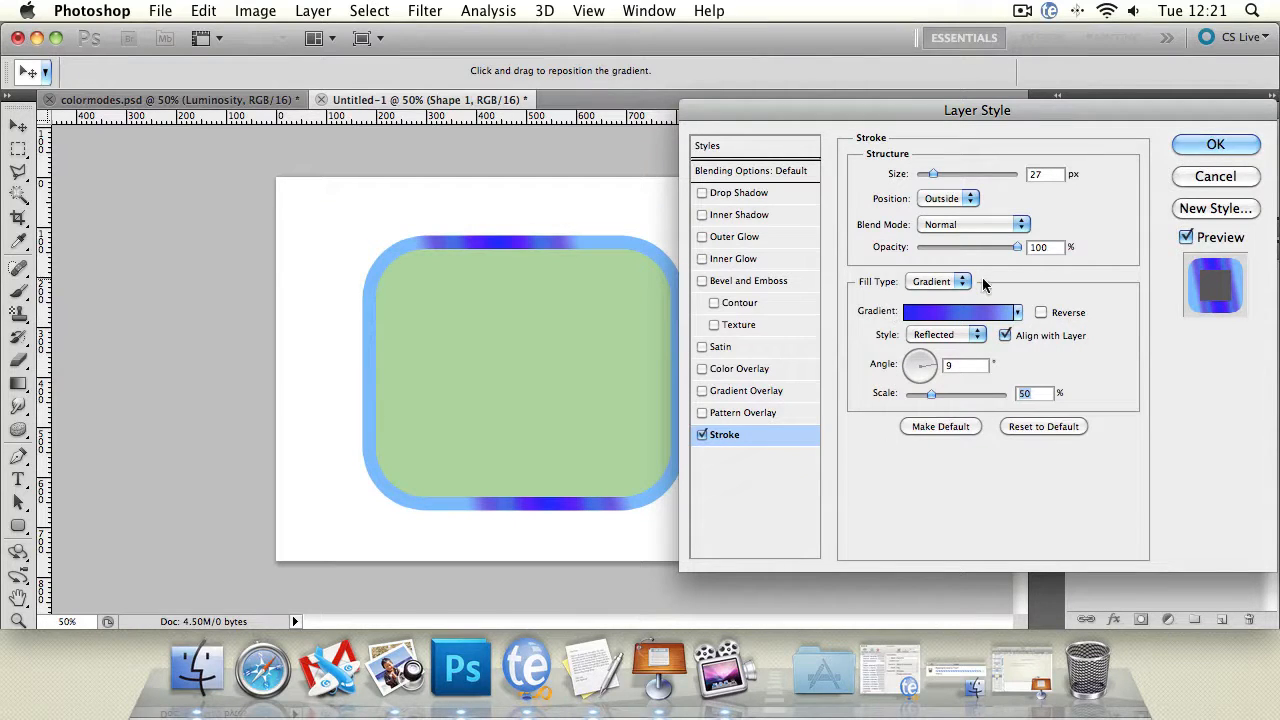
{"action": "left_click", "coordinate": [1199, 178]}
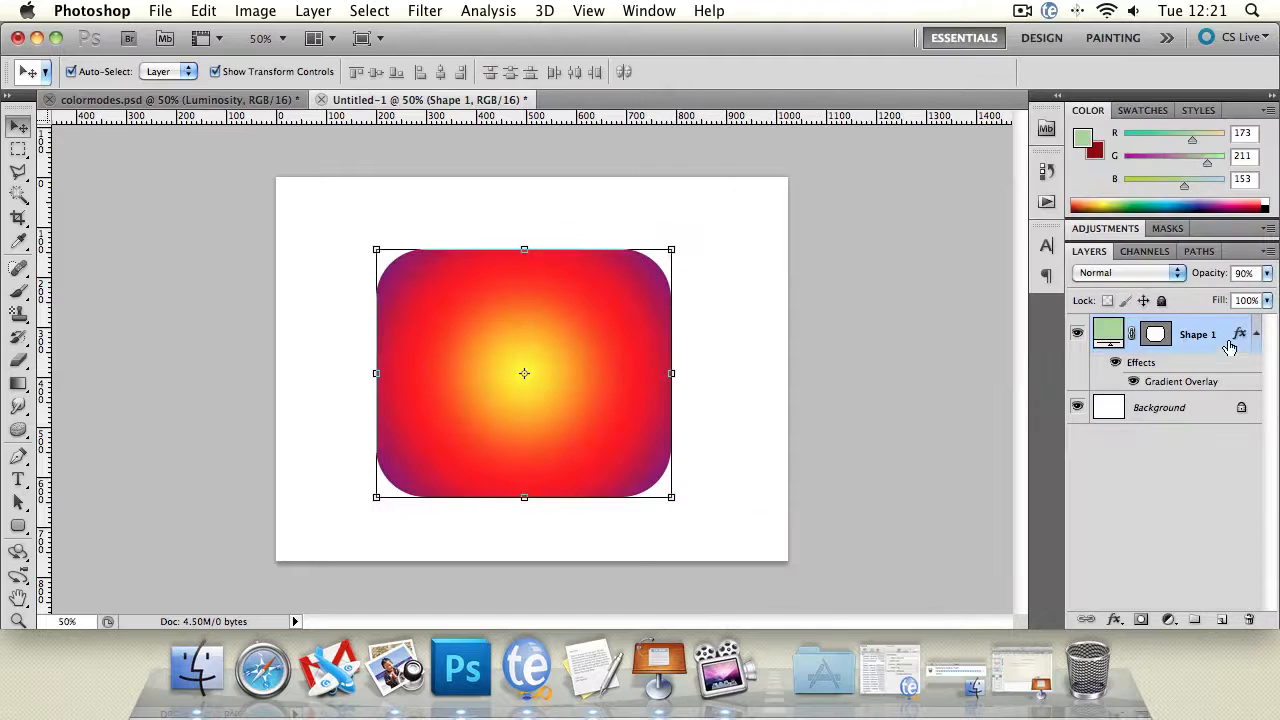
Step: Set Shape 1's fill to 0% and replace its Gradient Overlay with a 16 px black outside Stroke
{"action": "left_click_drag", "start_coordinate": [1268, 301], "coordinate": [1148, 328]}
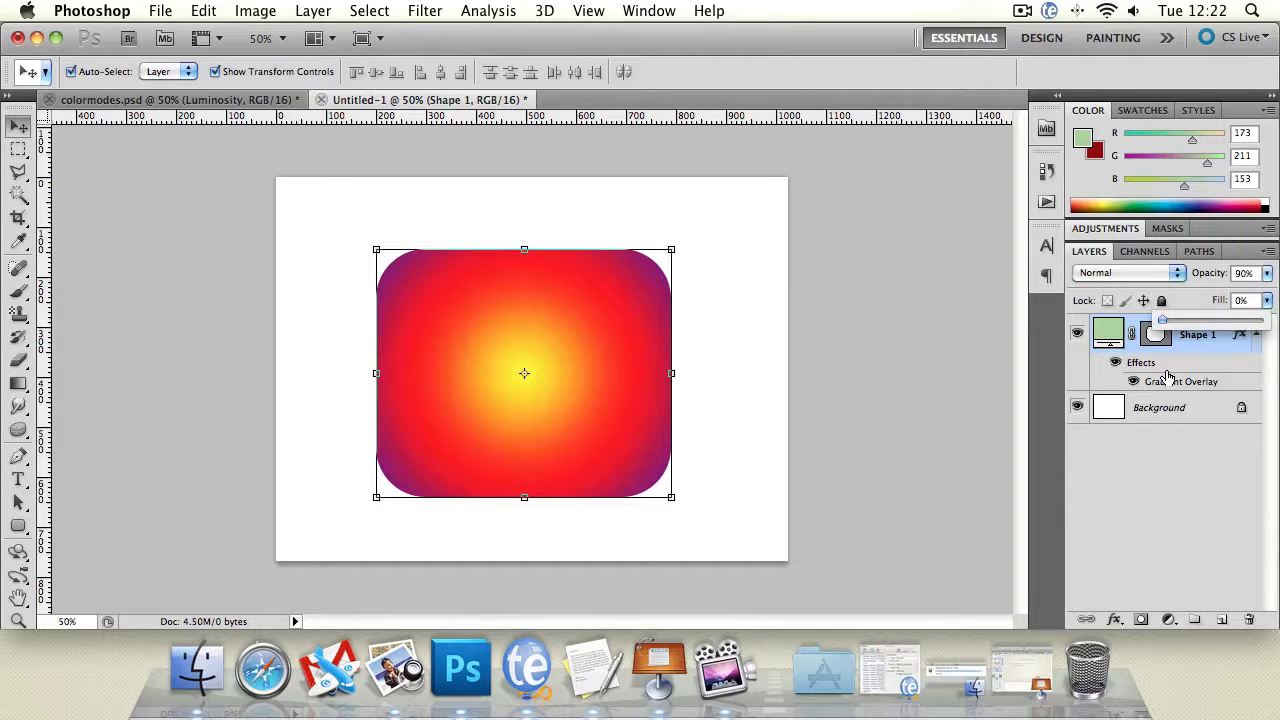
{"action": "double_click", "coordinate": [1170, 380]}
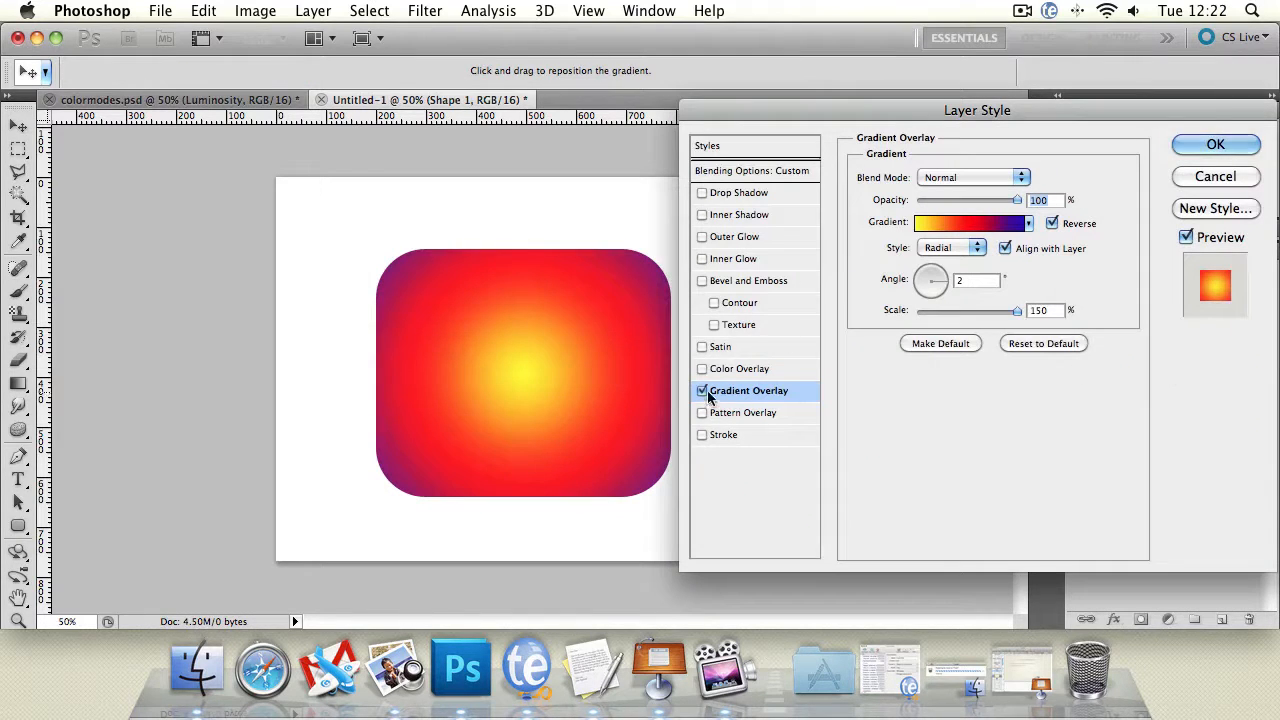
{"action": "left_click", "coordinate": [702, 391]}
{"action": "left_click", "coordinate": [702, 435]}
{"action": "left_click", "coordinate": [726, 436]}
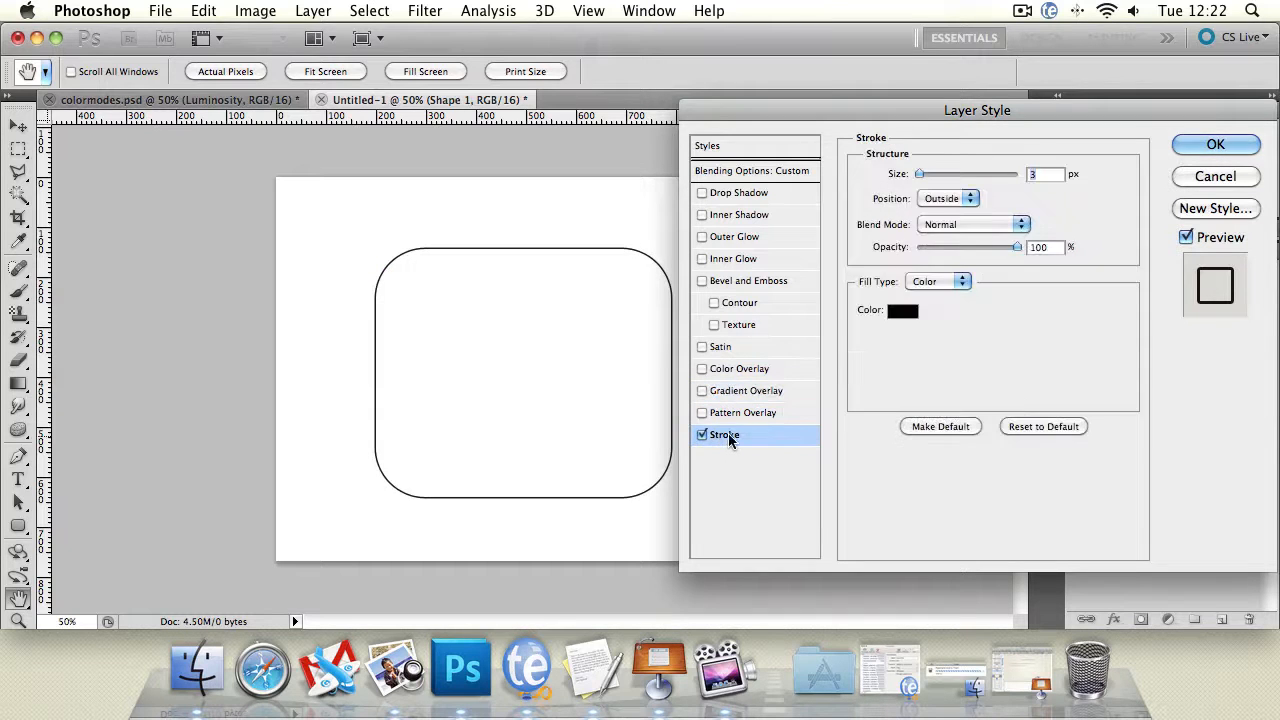
{"action": "left_click_drag", "start_coordinate": [919, 174], "coordinate": [929, 176]}
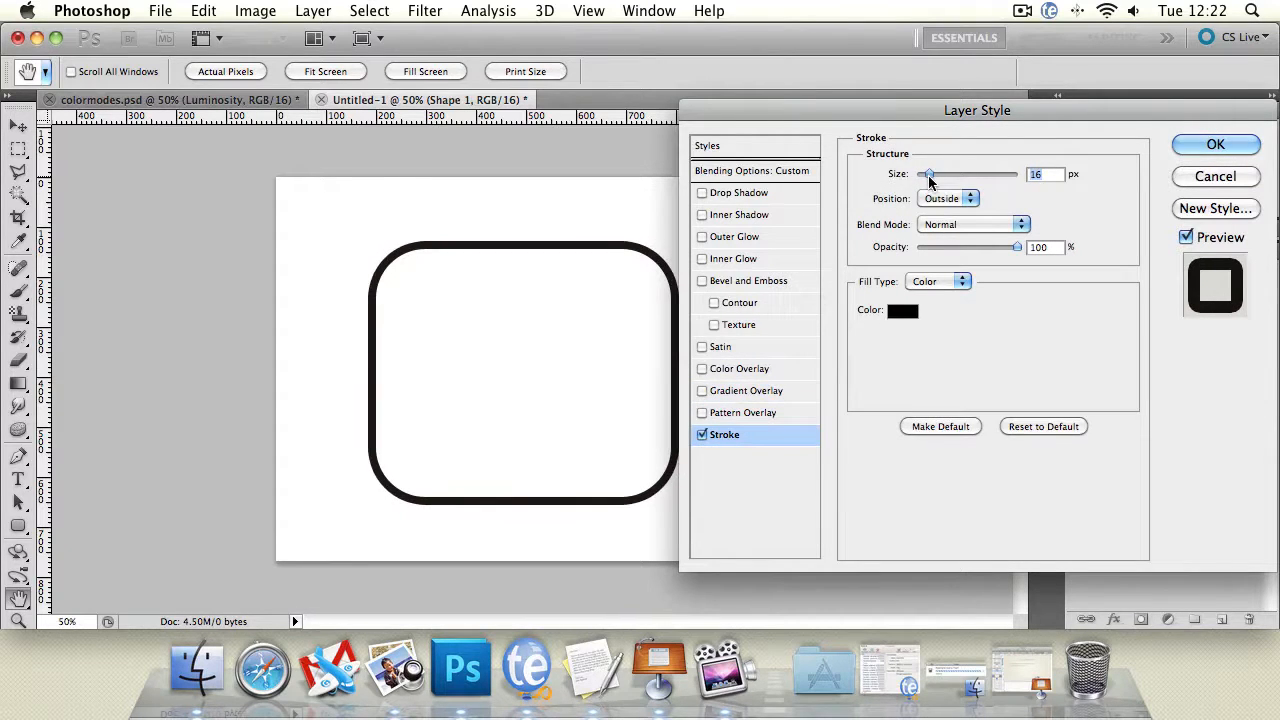
Step: Enable all the shadow, glow, Bevel and Emboss, Satin, overlay and Stroke effects on the shape and apply the layer style
{"action": "left_click", "coordinate": [702, 436]}
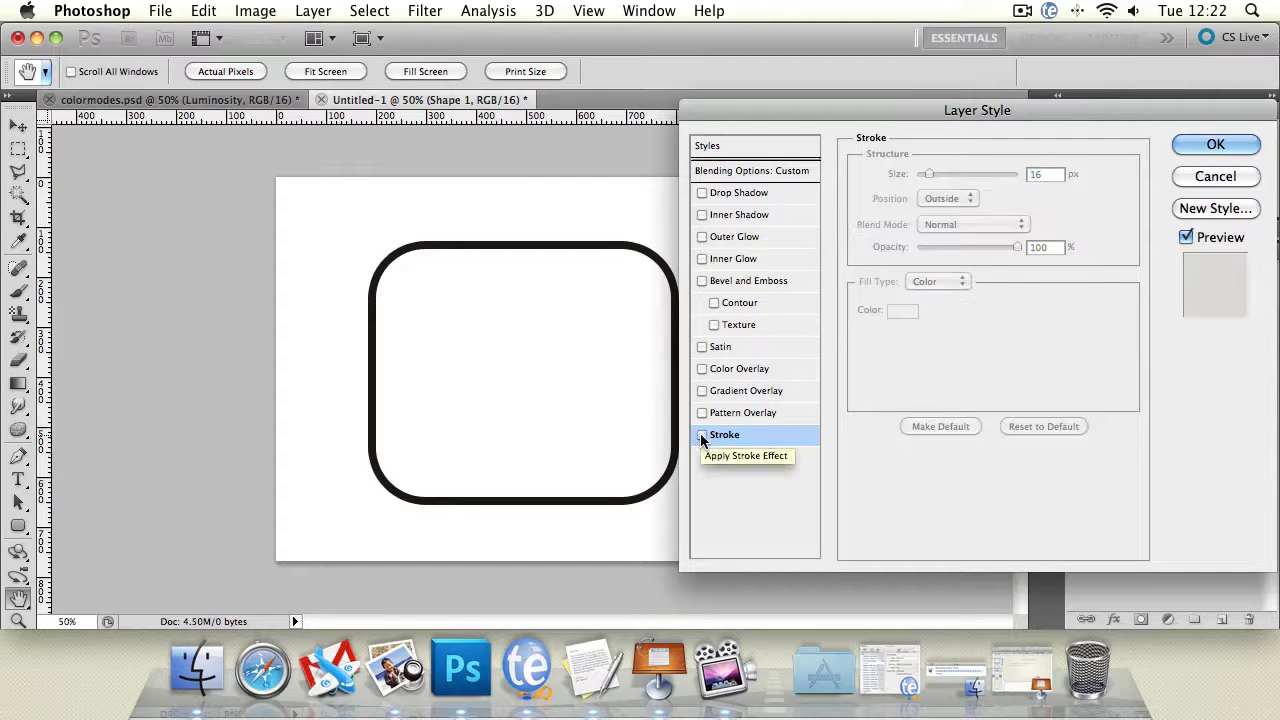
{"action": "left_click", "coordinate": [702, 193]}
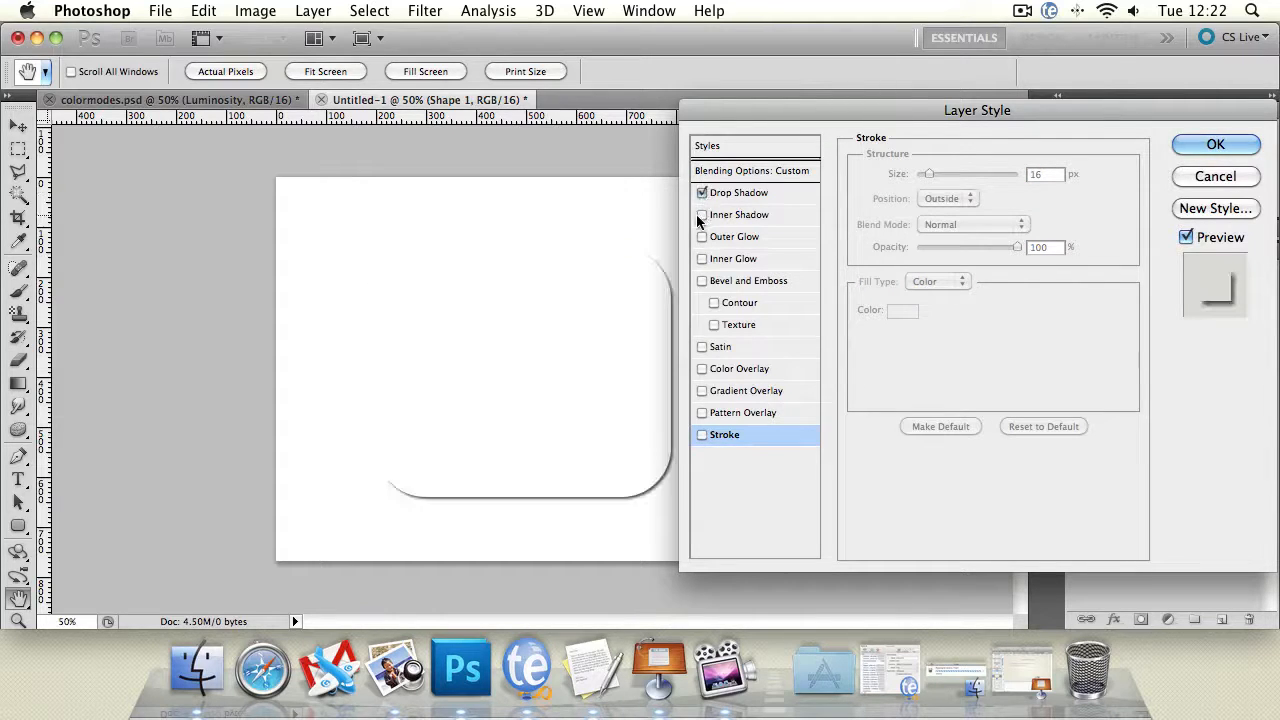
{"action": "left_click", "coordinate": [702, 215]}
{"action": "left_click", "coordinate": [702, 347]}
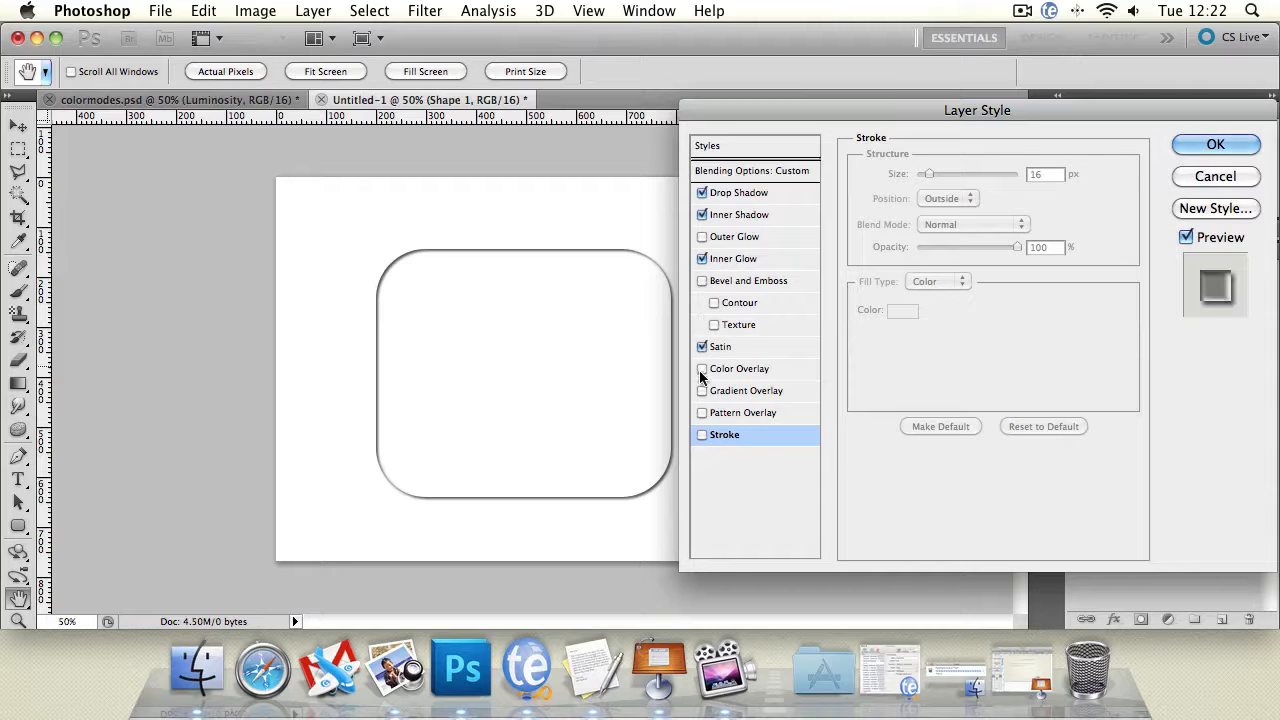
{"action": "left_click", "coordinate": [702, 369]}
{"action": "left_click", "coordinate": [702, 413]}
{"action": "left_click", "coordinate": [703, 236]}
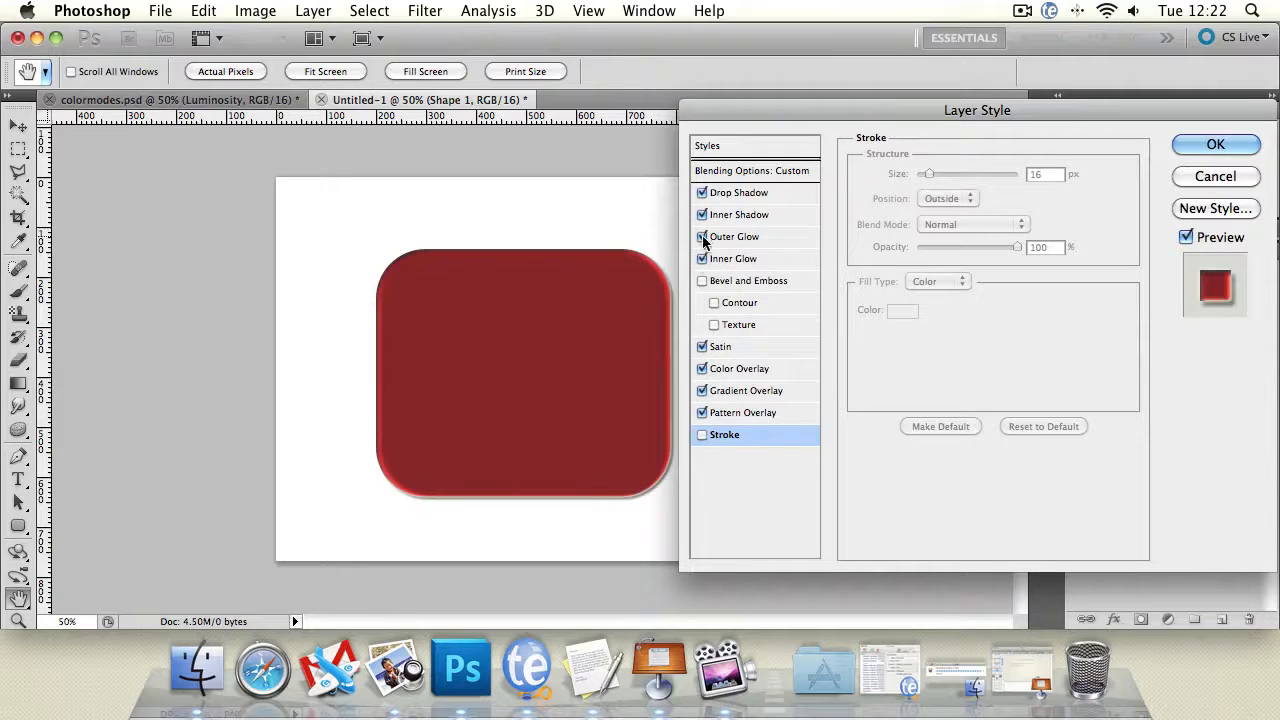
{"action": "left_click", "coordinate": [702, 434]}
{"action": "left_click", "coordinate": [1215, 144]}
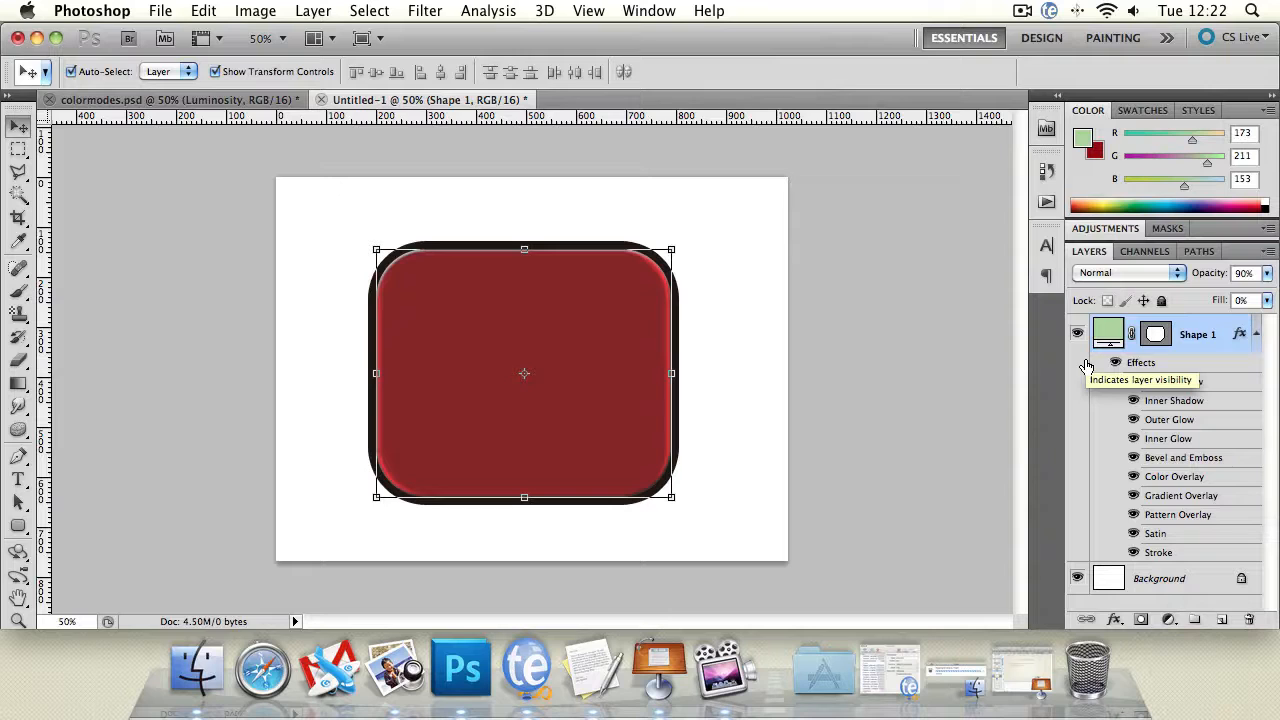
Step: Compare Shape 1 with all its effects hidden and shown, and collapse and re-expand its effects list
{"action": "left_click", "coordinate": [1115, 368]}
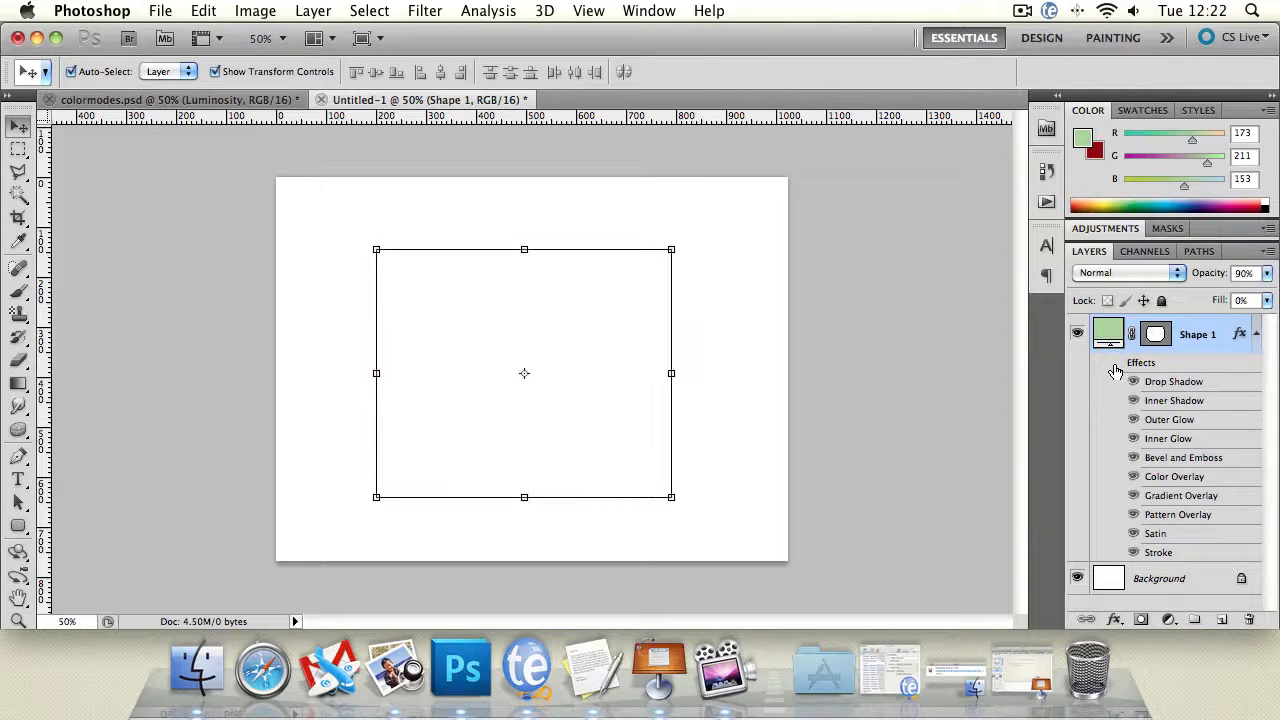
{"action": "left_click", "coordinate": [1115, 368]}
{"action": "left_click", "coordinate": [1258, 336]}
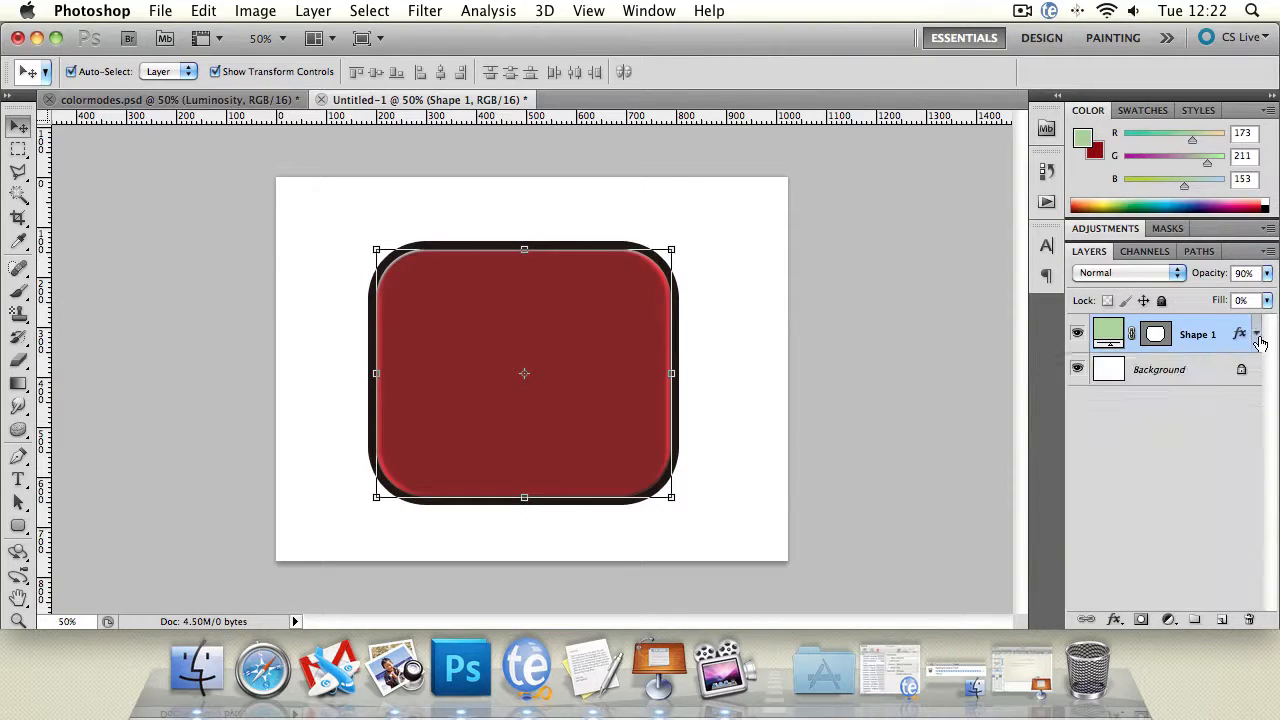
{"action": "left_click", "coordinate": [1258, 336]}
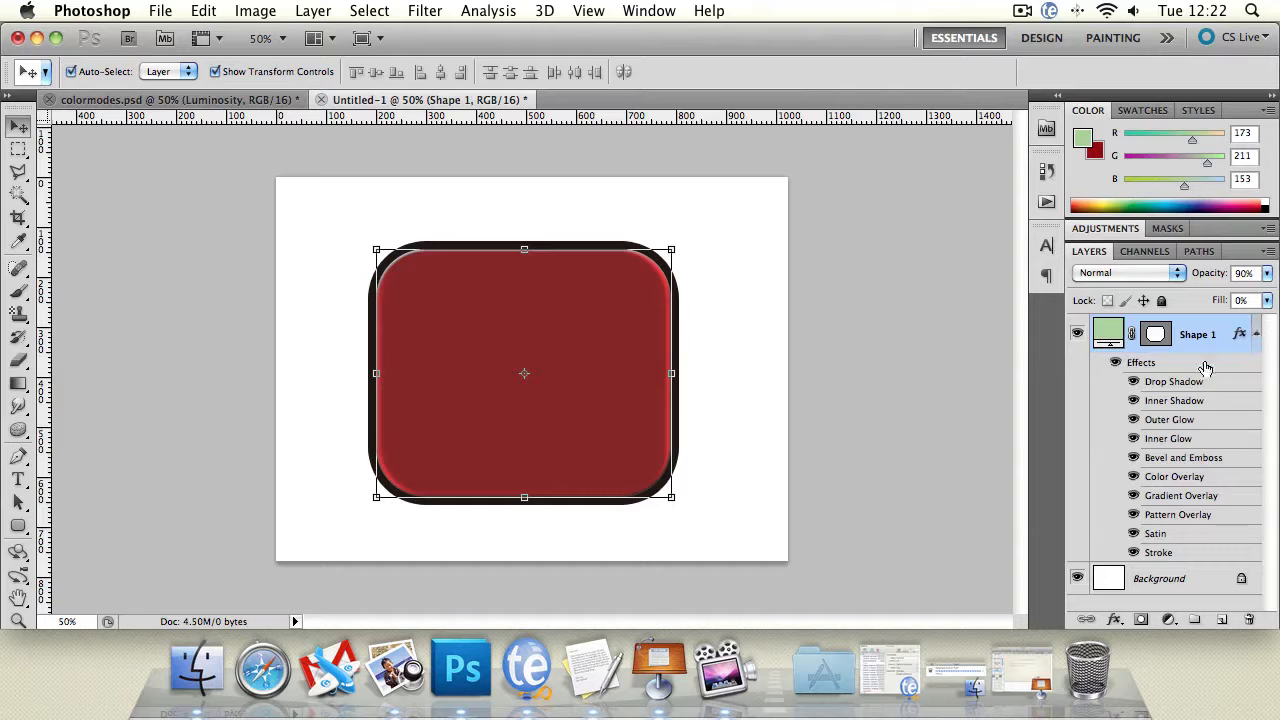
Step: Hide each of Shape 1's effects individually, from Drop Shadow to Stroke, and deselect the layer
{"action": "left_click", "coordinate": [1133, 400]}
{"action": "left_click", "coordinate": [1133, 419]}
{"action": "left_click", "coordinate": [1133, 457]}
{"action": "left_click", "coordinate": [1133, 514]}
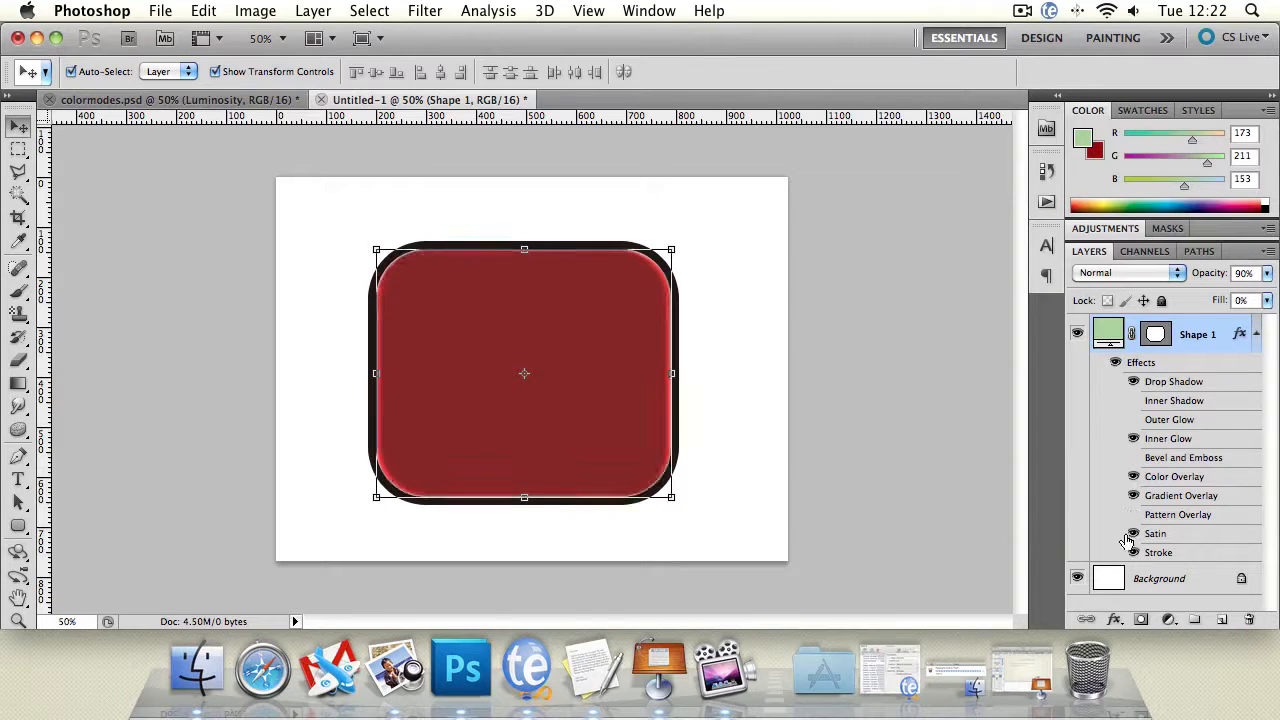
{"action": "left_click", "coordinate": [1133, 533]}
{"action": "left_click", "coordinate": [1133, 552]}
{"action": "left_click", "coordinate": [1133, 495]}
{"action": "left_click", "coordinate": [1133, 476]}
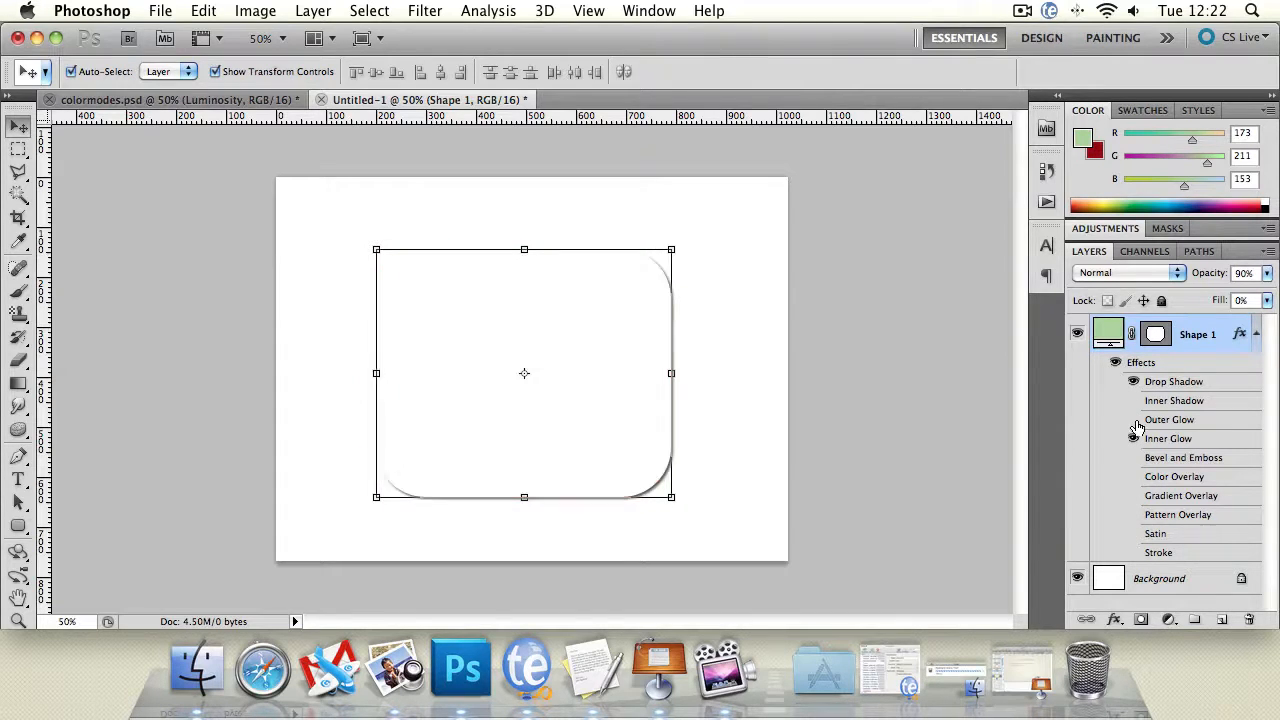
{"action": "left_click", "coordinate": [1133, 438]}
{"action": "left_click", "coordinate": [1133, 381]}
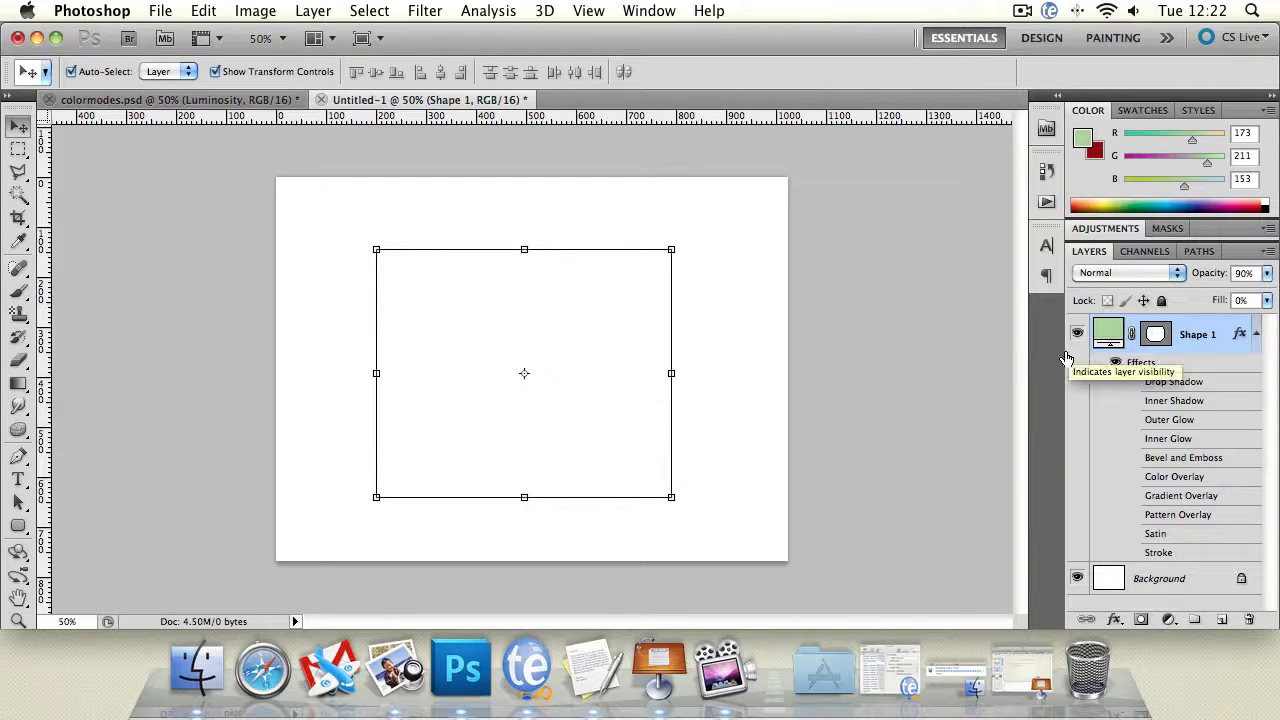
{"action": "left_click", "coordinate": [186, 244]}
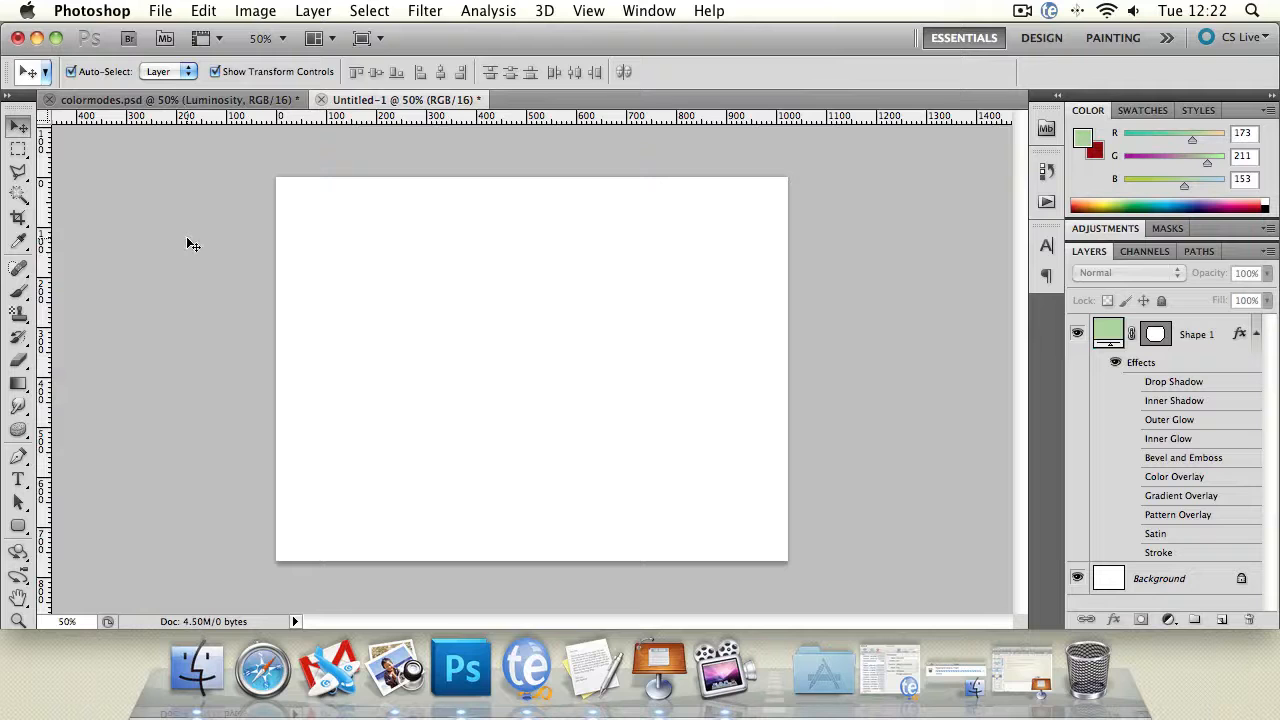